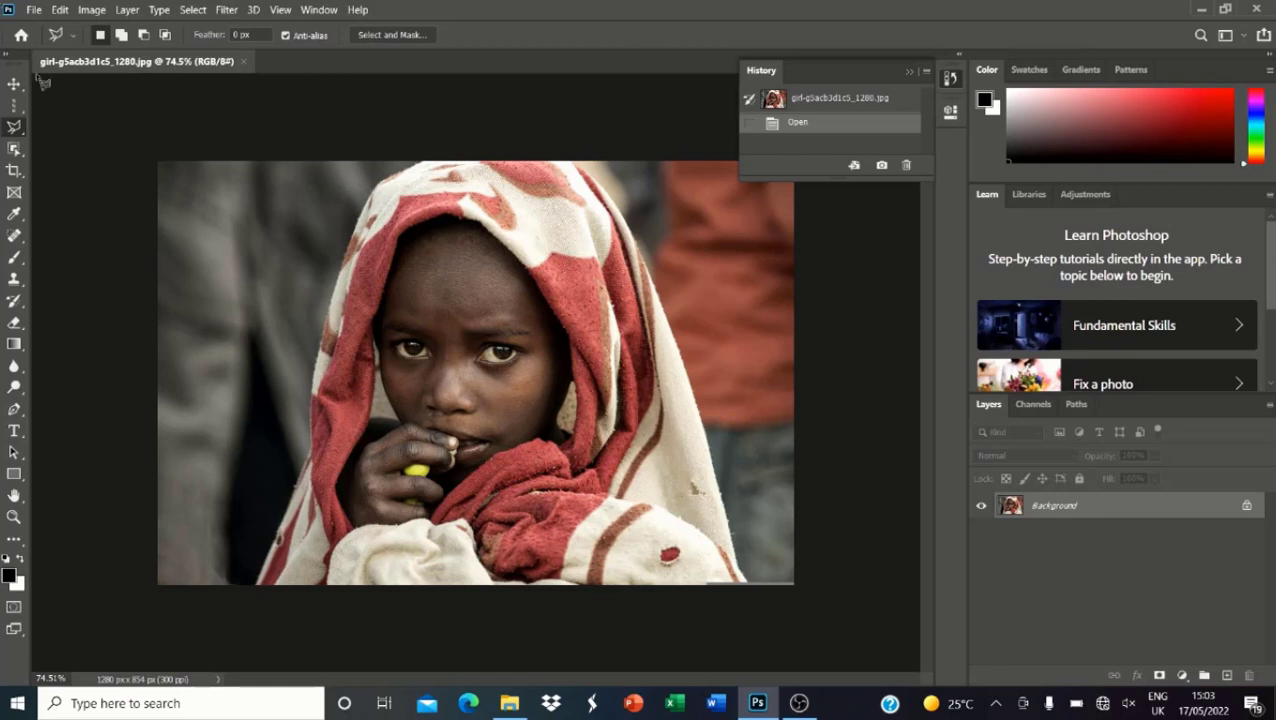
Step: Cycle through the lasso tool variants and activate the standard freehand Lasso Tool
right_click(20, 134)
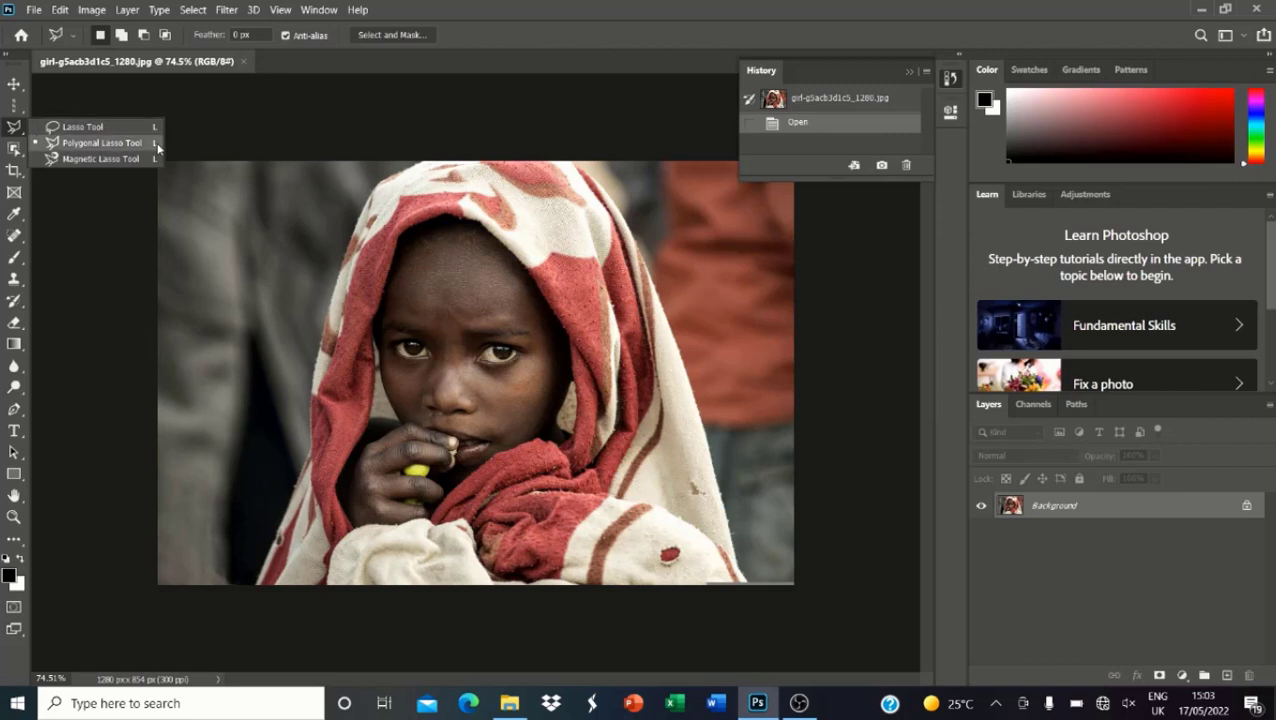
click(120, 127)
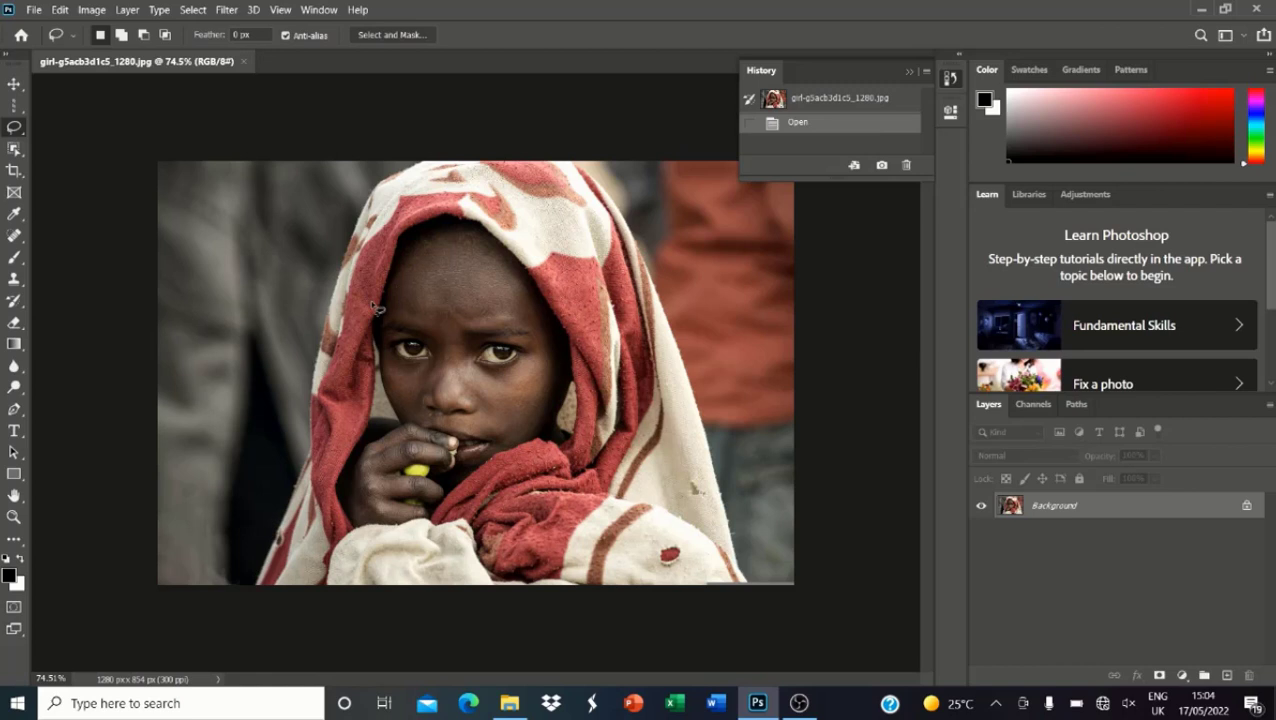
key(shift+l)
key(shift+l)
key(shift+l)
key(shift+l)
key(shift+l)
key(shift+l)
key(shift+l)
right_click(13, 130)
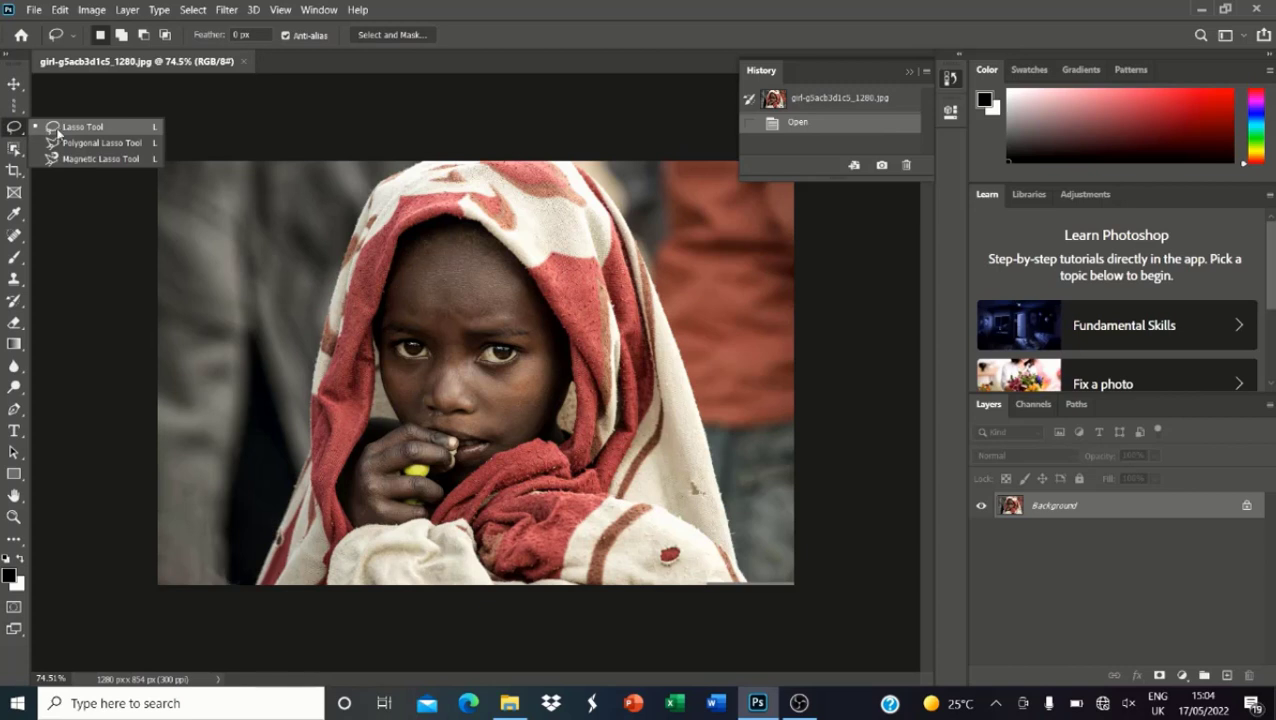
click(58, 130)
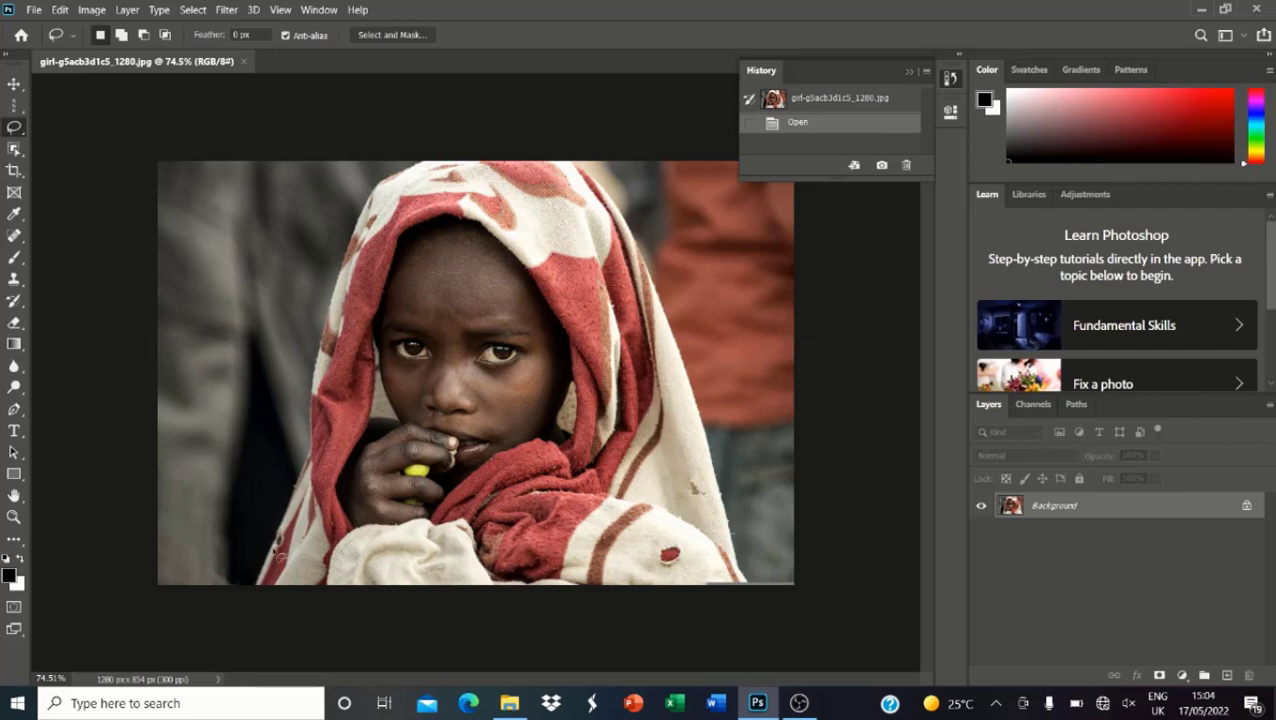
Step: Draw a freehand lasso selection around the right part of the shawl, from the photo's bottom edge up to shoulder height
scroll(302, 567, up, 3)
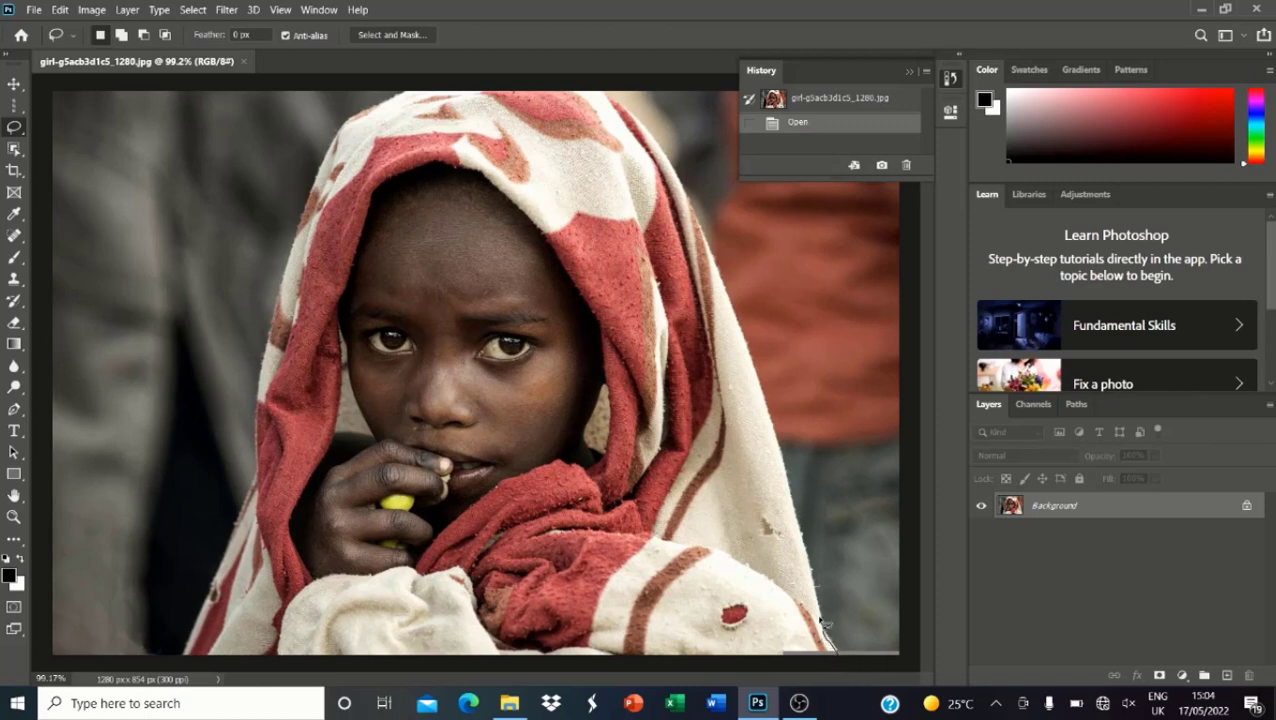
mouse_move(815, 591)
mouse_down()
mouse_move(787, 451)
mouse_move(709, 270)
mouse_up()
mouse_move(624, 270)
mouse_down()
mouse_move(568, 460)
mouse_move(610, 640)
mouse_move(838, 685)
mouse_move(836, 654)
mouse_up()
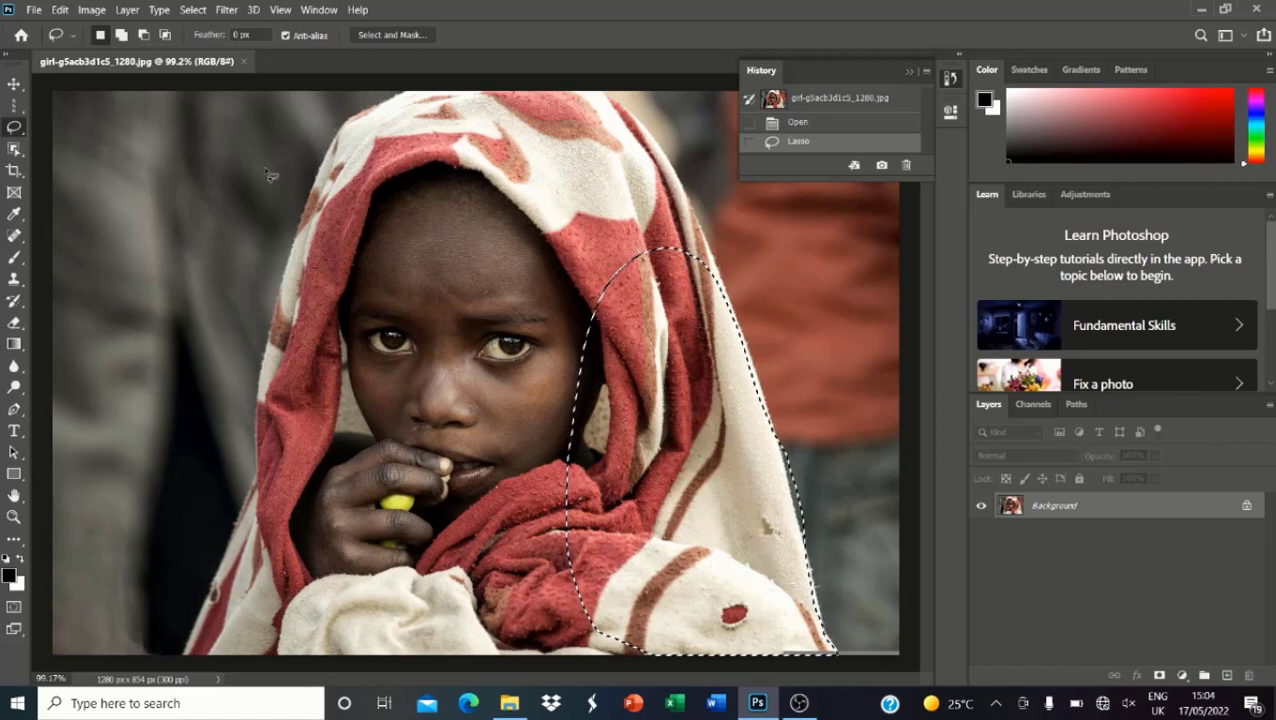
Step: Add the top of the headscarf and the upper left of the face and scarf to the lasso selection
click(121, 35)
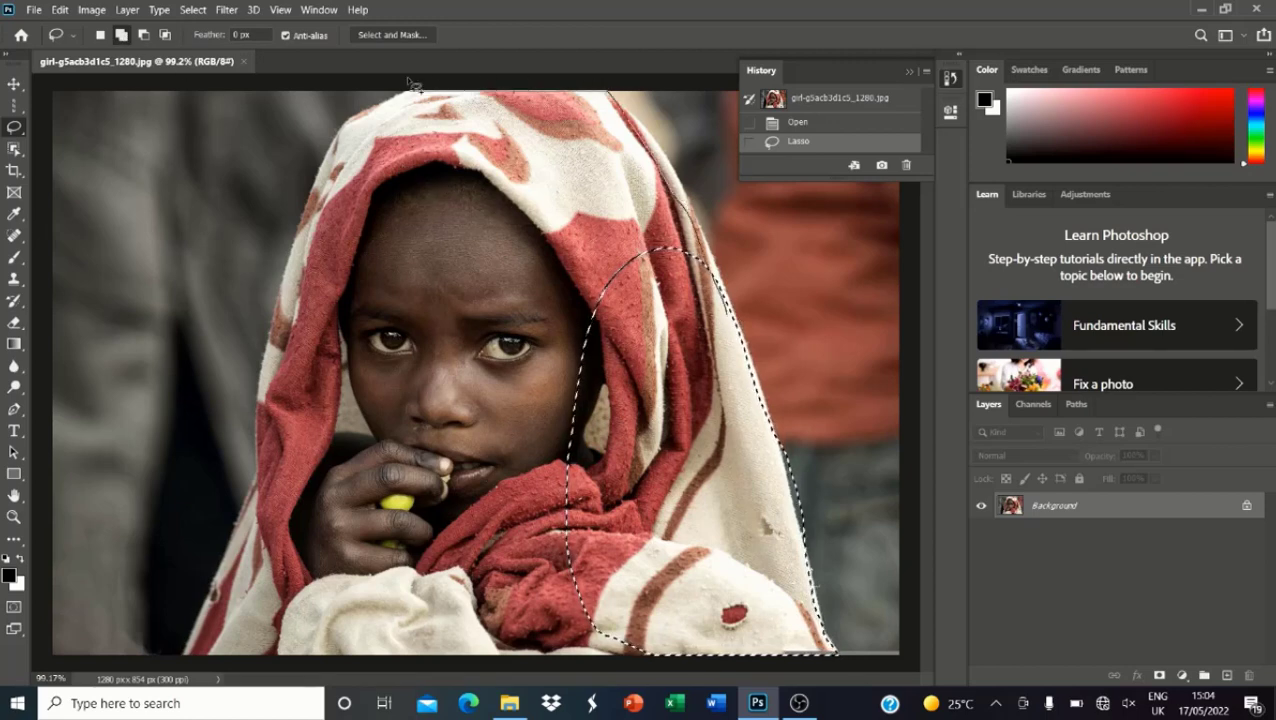
mouse_move(407, 90)
mouse_down()
mouse_move(412, 200)
mouse_move(490, 352)
mouse_up()
drag(630, 400, 660, 368)
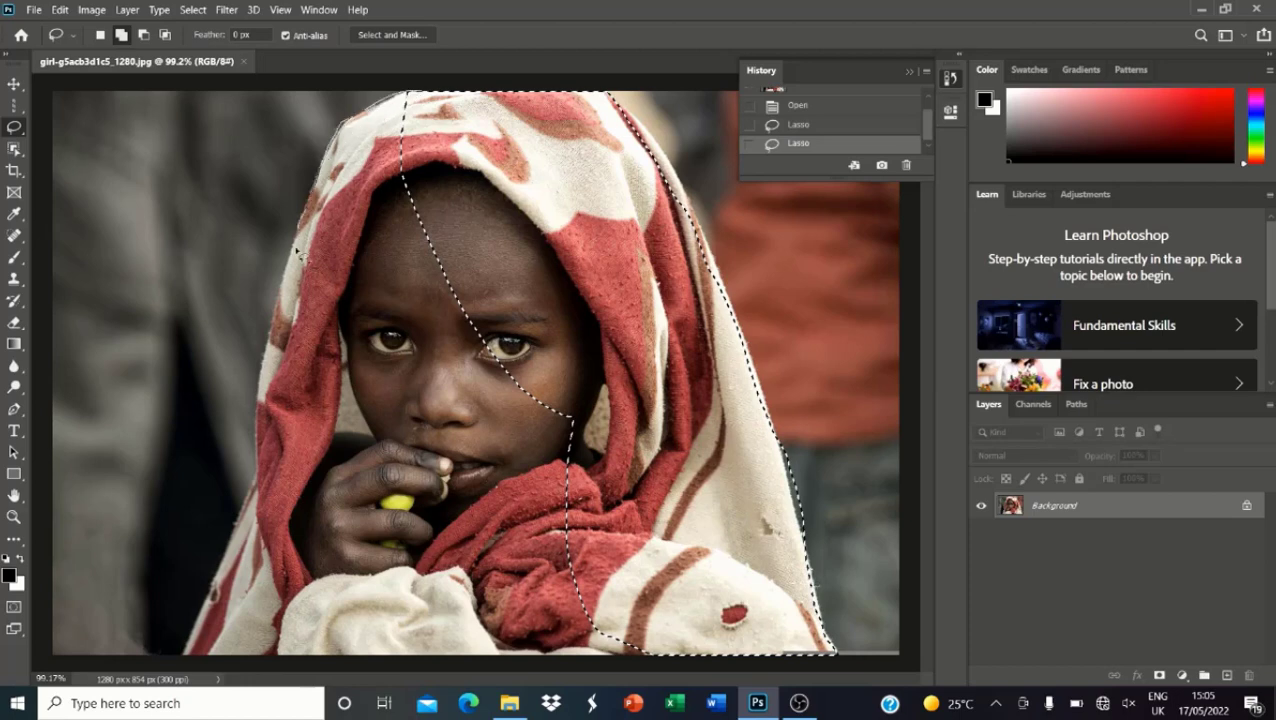
mouse_move(297, 250)
mouse_down()
mouse_move(301, 365)
mouse_move(393, 390)
mouse_move(467, 383)
mouse_move(548, 280)
mouse_up()
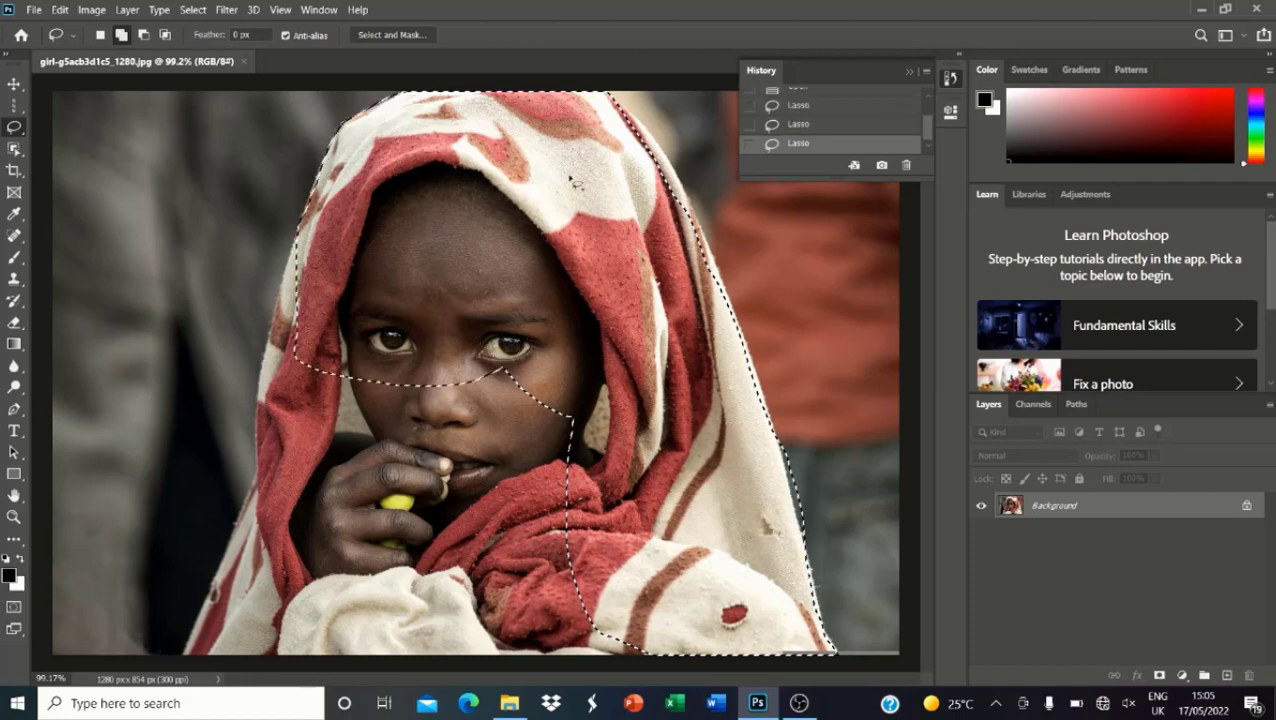
Step: Subtract the background slivers along the headscarf's upper-left edge from the selection with freehand lasso strokes
click(143, 34)
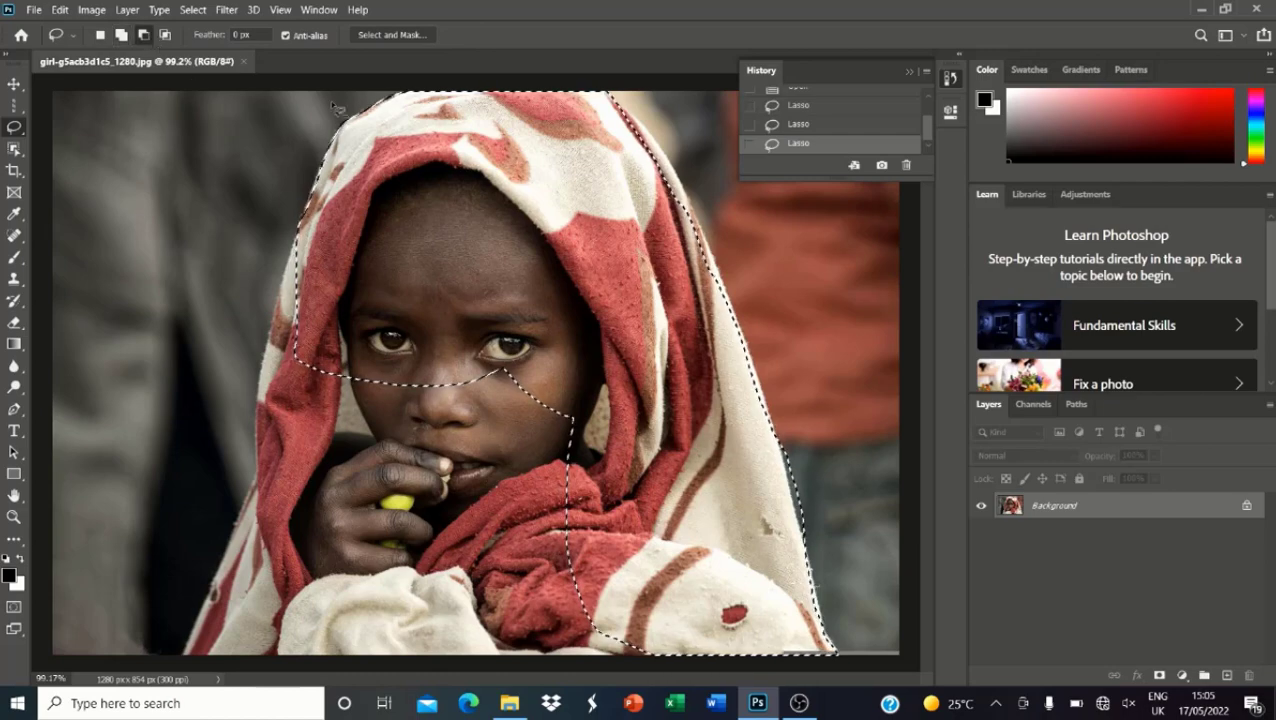
scroll(356, 80, up, 10)
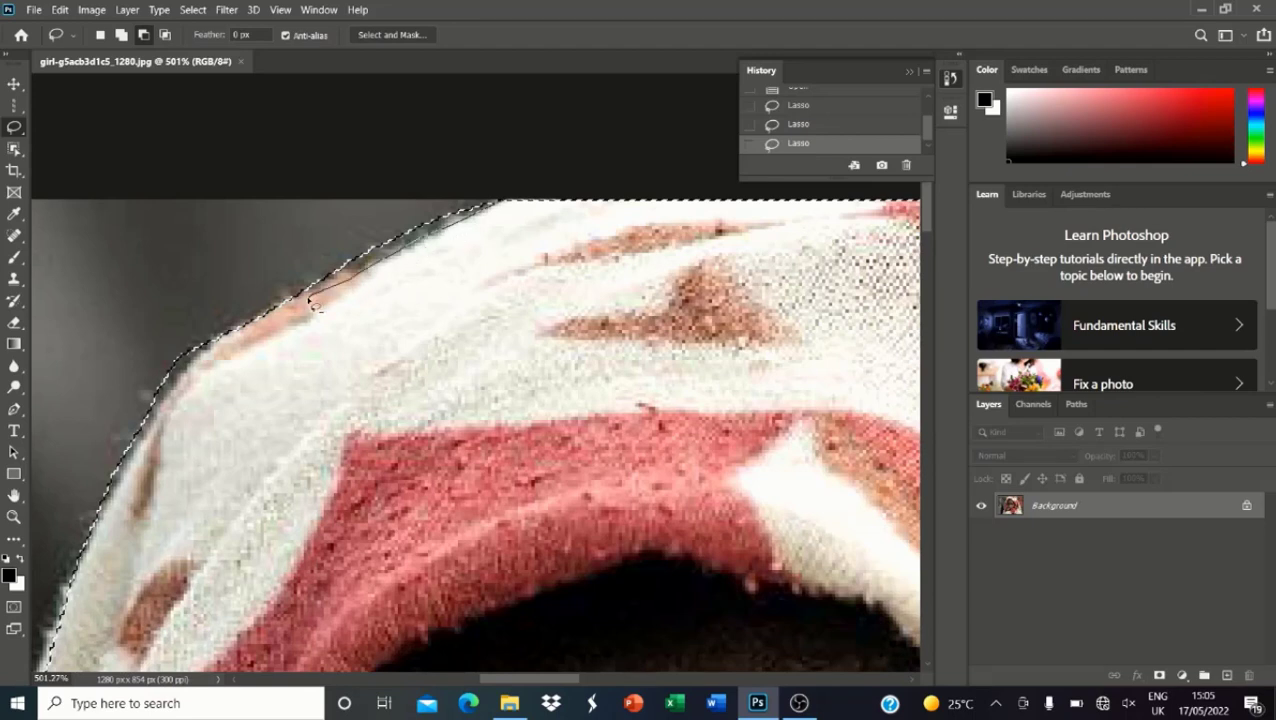
mouse_move(312, 305)
mouse_down()
mouse_move(246, 310)
mouse_move(223, 298)
mouse_move(217, 255)
mouse_move(272, 201)
mouse_move(505, 133)
mouse_up()
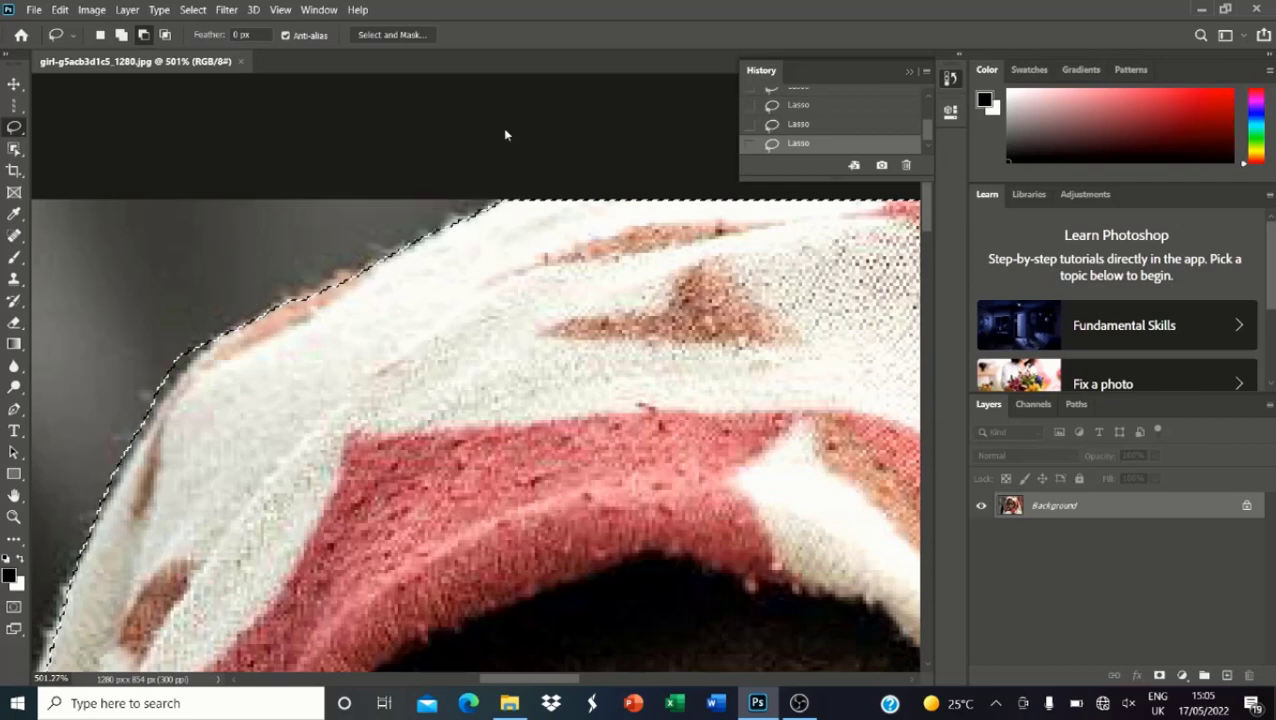
scroll(505, 134, down, 5)
scroll(262, 244, up, 4)
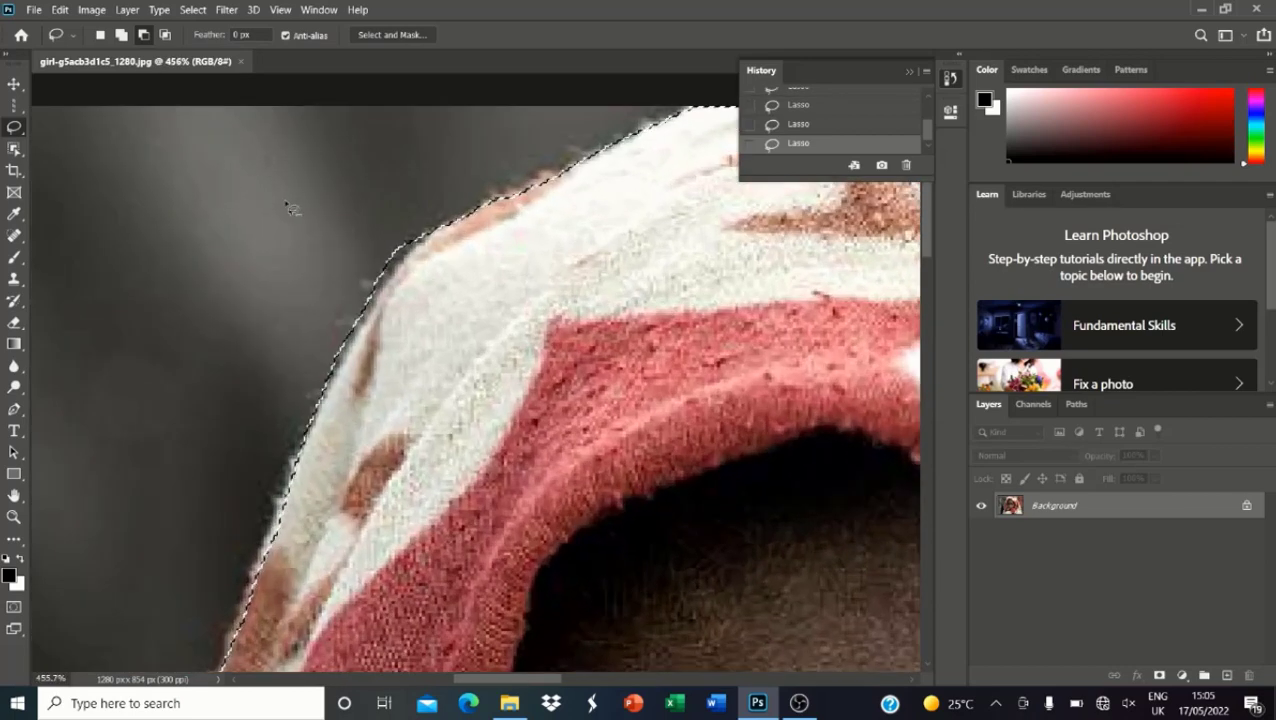
mouse_move(162, 250)
mouse_down()
mouse_move(434, 172)
mouse_move(488, 182)
mouse_up()
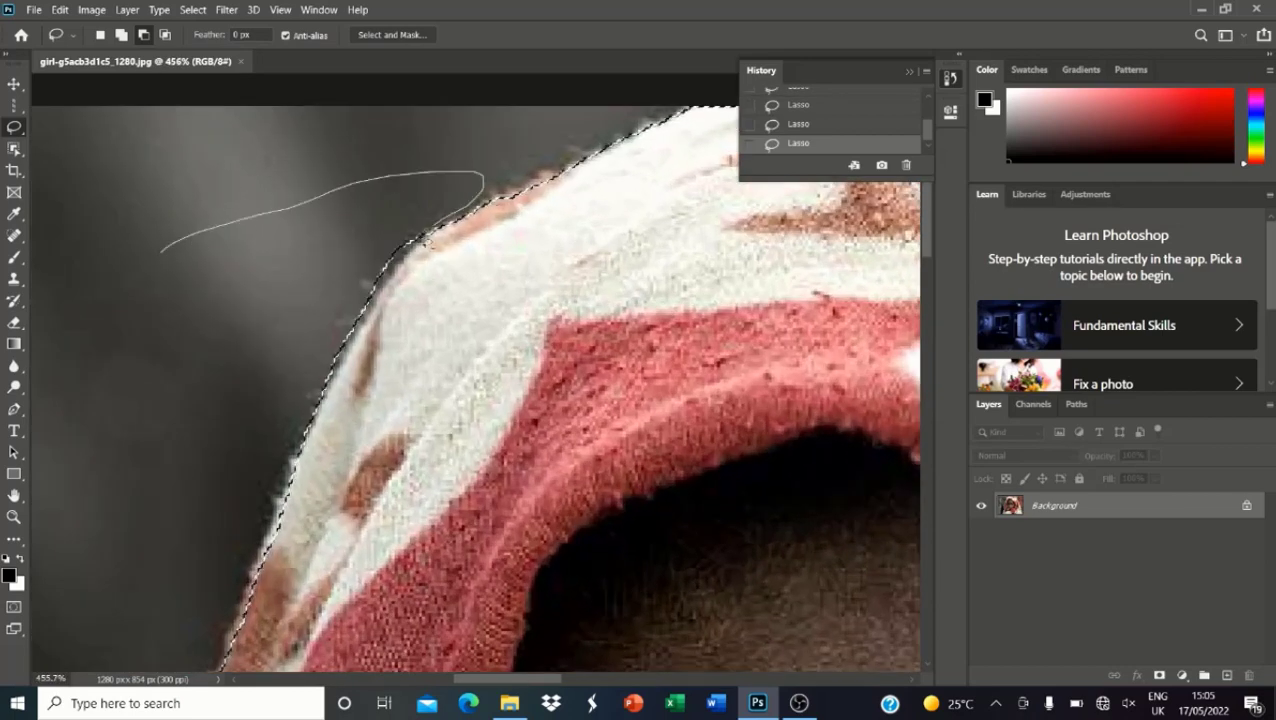
drag(338, 305, 260, 278)
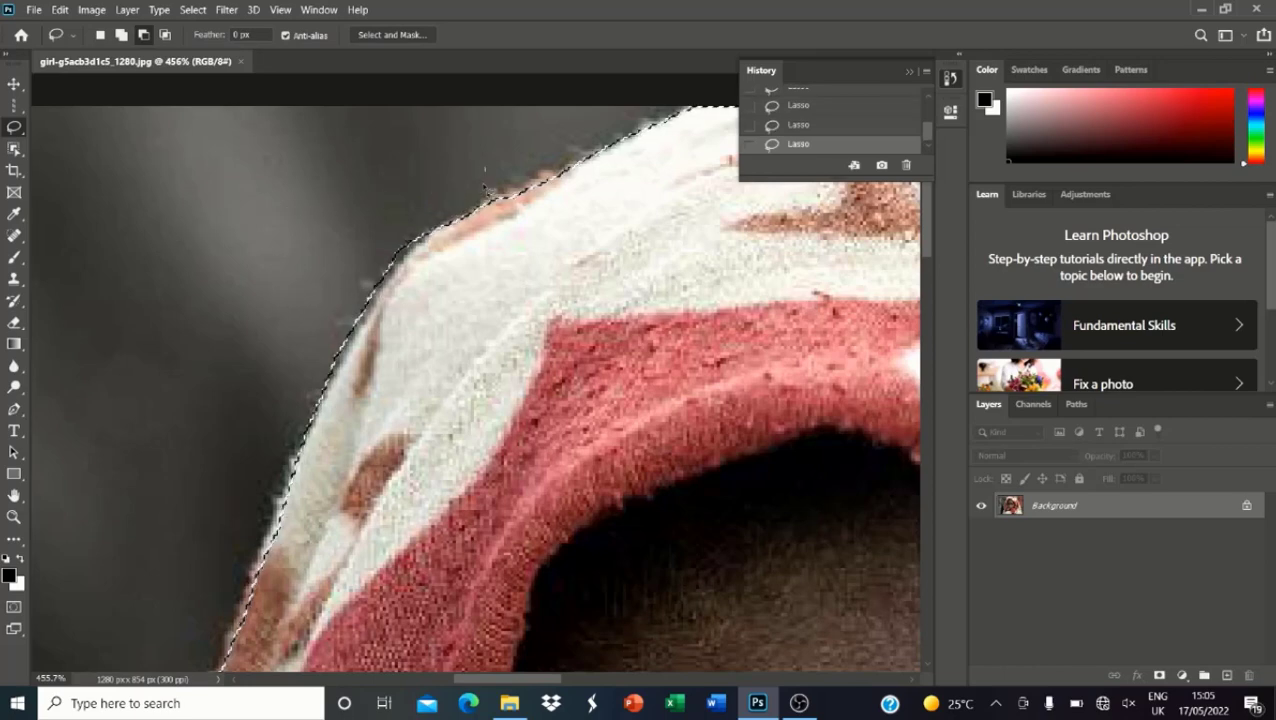
mouse_move(485, 168)
mouse_down()
mouse_move(466, 222)
mouse_move(421, 245)
mouse_up()
drag(354, 321, 336, 306)
scroll(417, 135, down, 16)
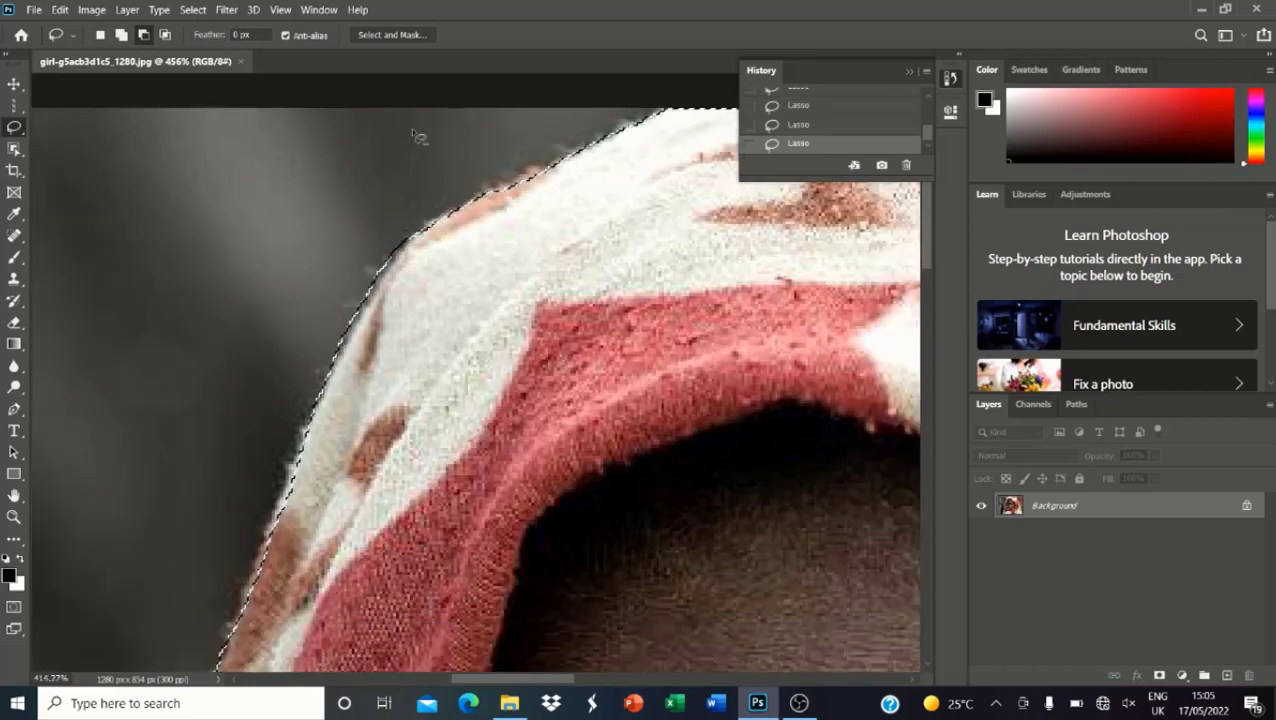
scroll(361, 298, up, 4)
scroll(366, 302, down, 2)
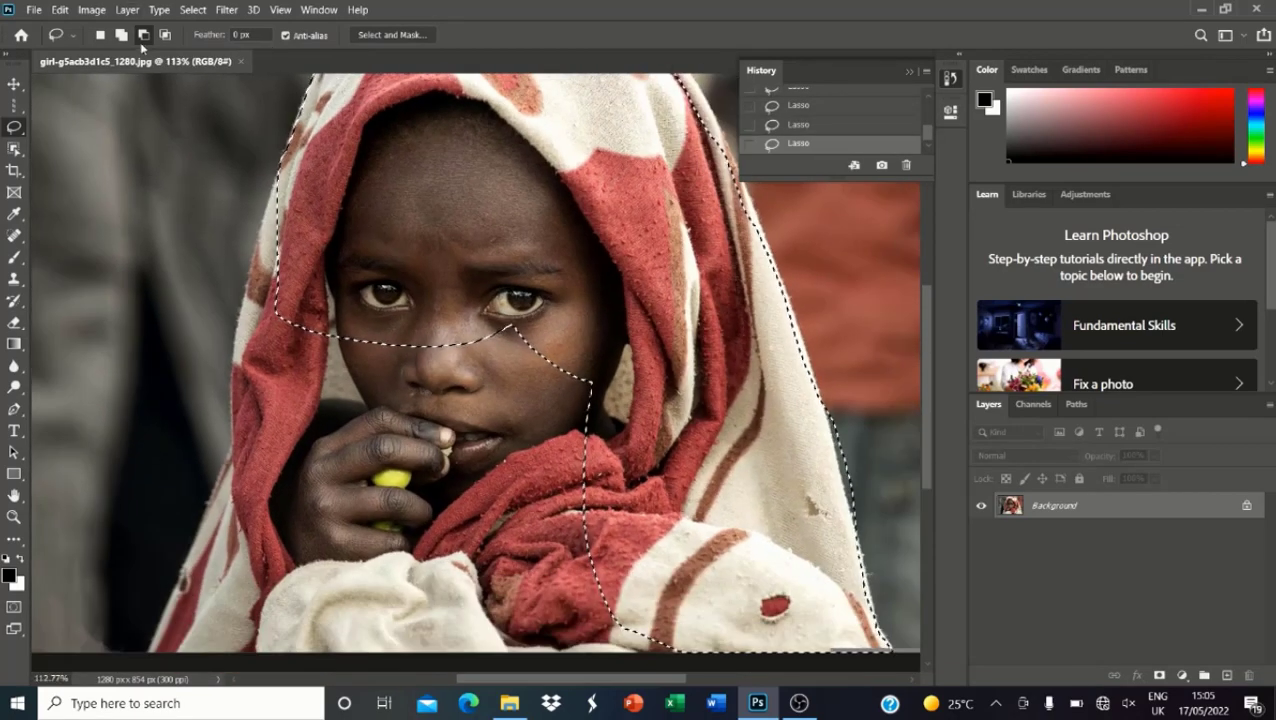
Step: Add the remaining lower-left part of the child, including the face, hand and shawl, to the selection
click(121, 34)
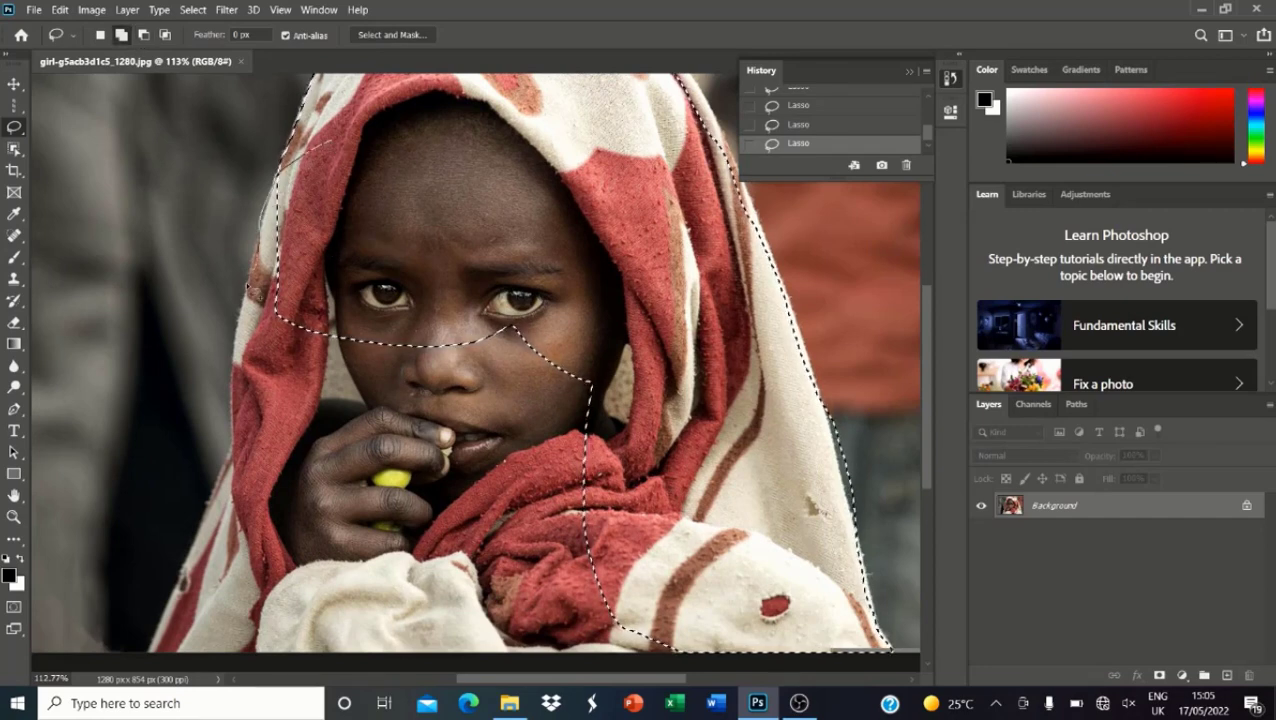
drag(244, 342, 237, 452)
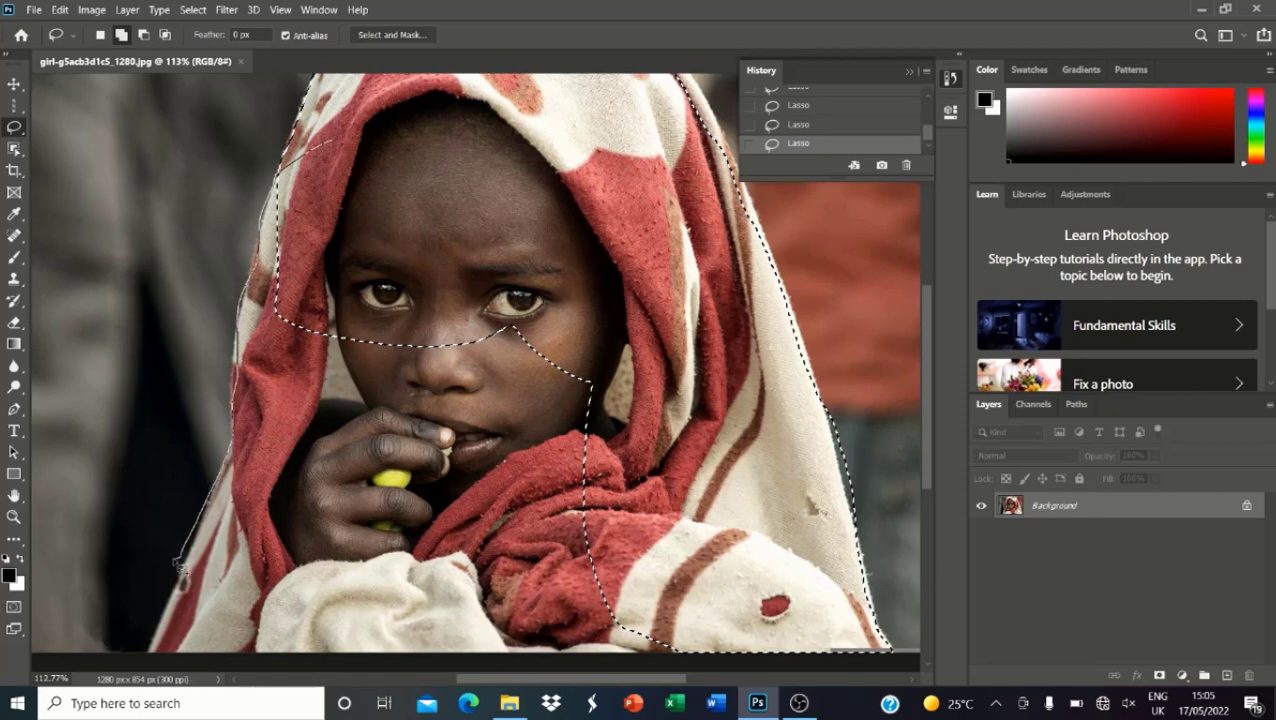
mouse_move(148, 652)
mouse_down()
mouse_move(326, 670)
mouse_move(696, 666)
mouse_move(710, 615)
mouse_move(632, 334)
mouse_move(551, 262)
mouse_up()
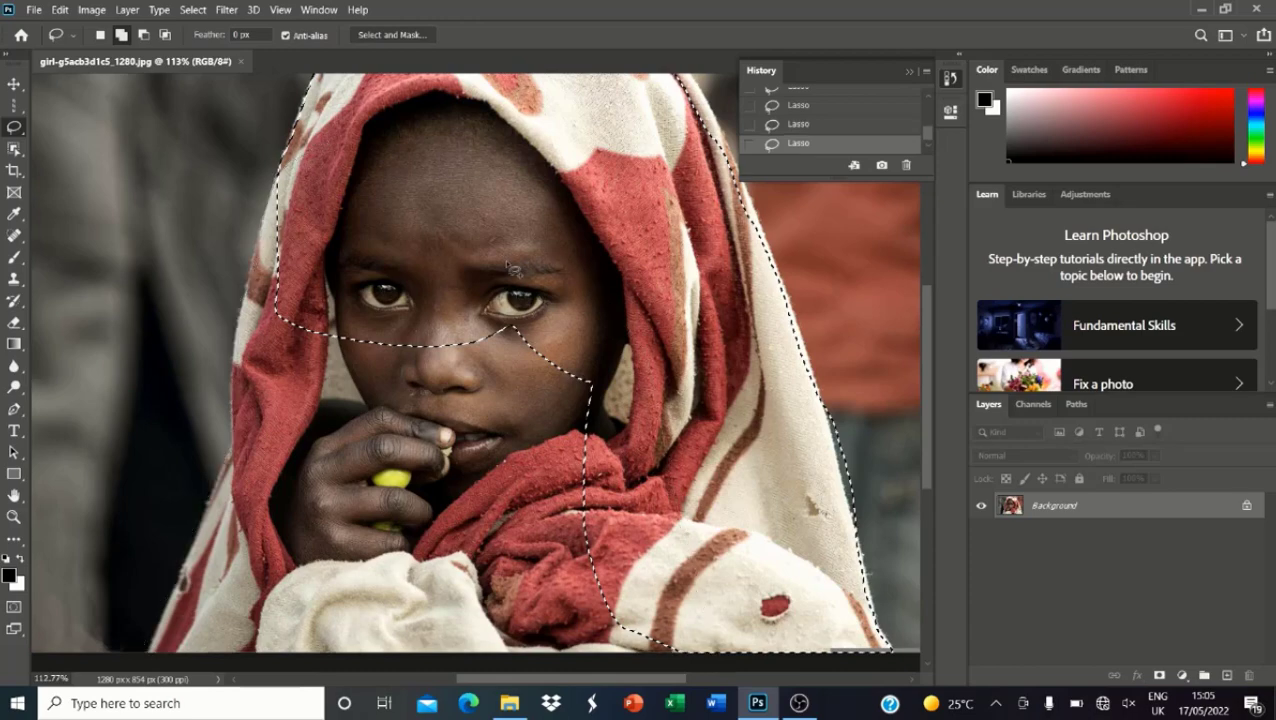
scroll(548, 393, down, 4)
scroll(548, 394, up, 1)
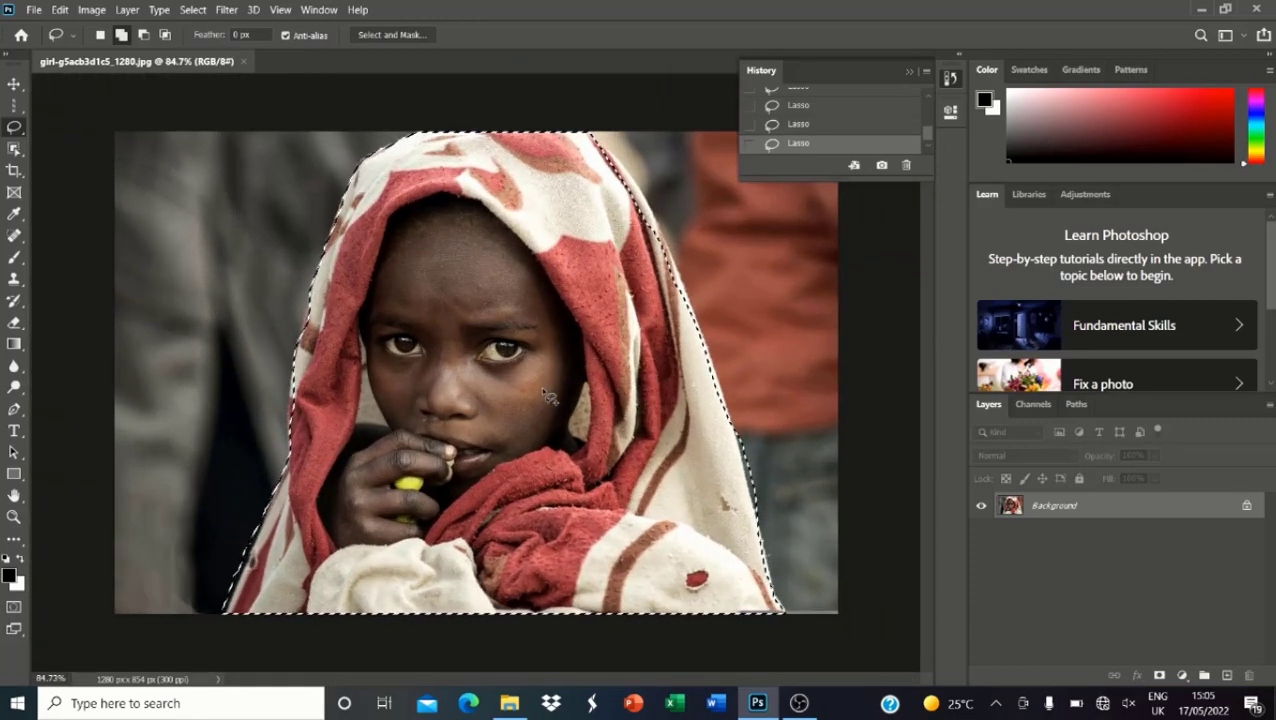
Step: Subtract the strip of background beside the shawl's lower-right edge from the selection
scroll(548, 394, up, 2)
scroll(548, 394, down, 4)
scroll(548, 394, up, 10)
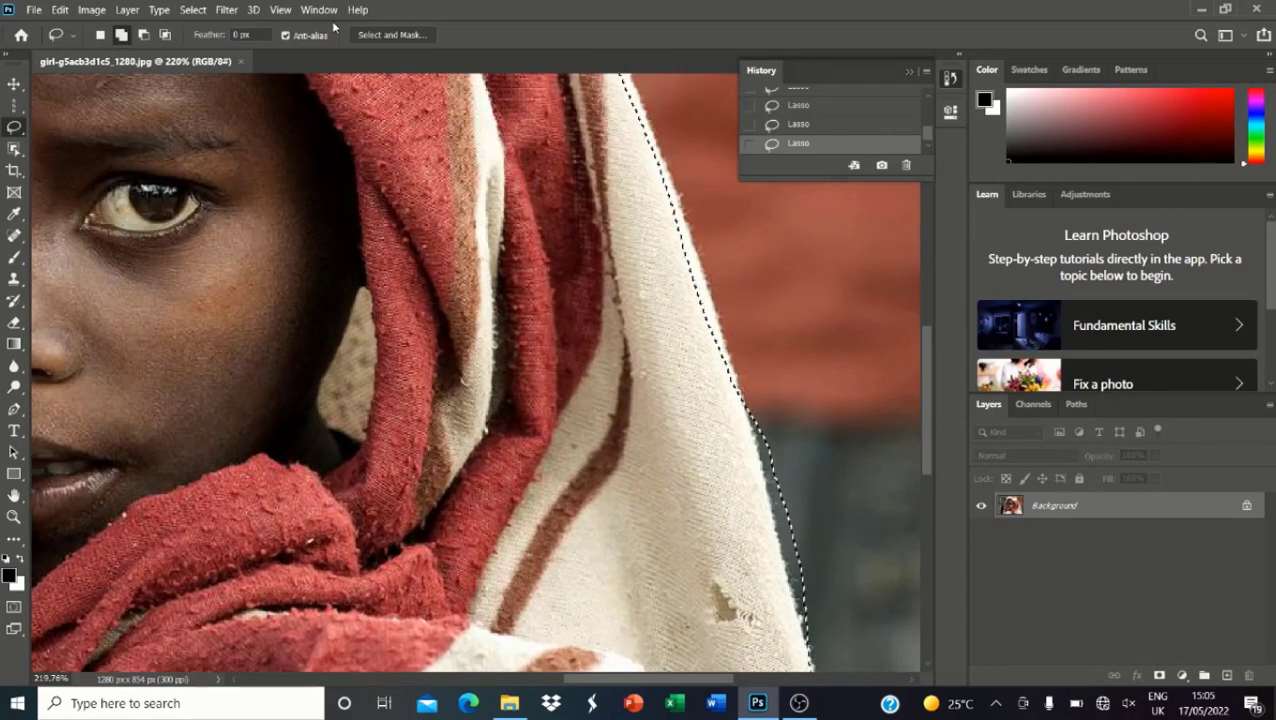
click(145, 36)
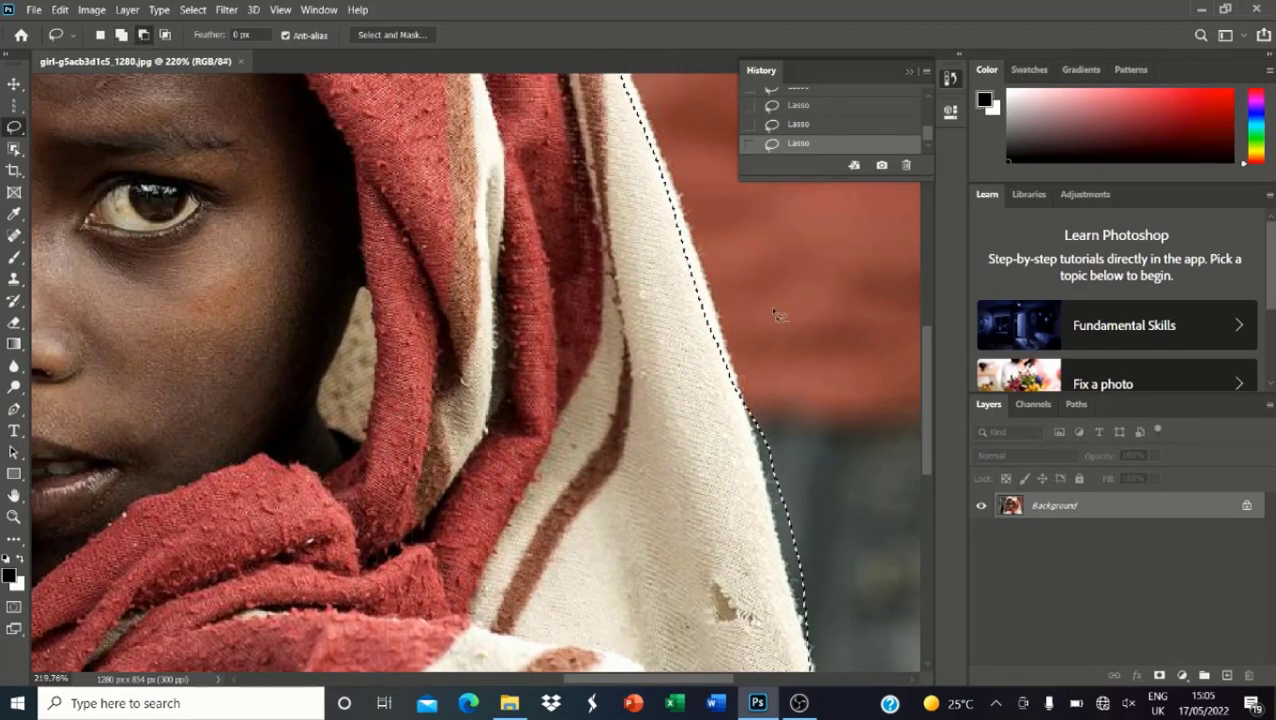
drag(736, 290, 765, 529)
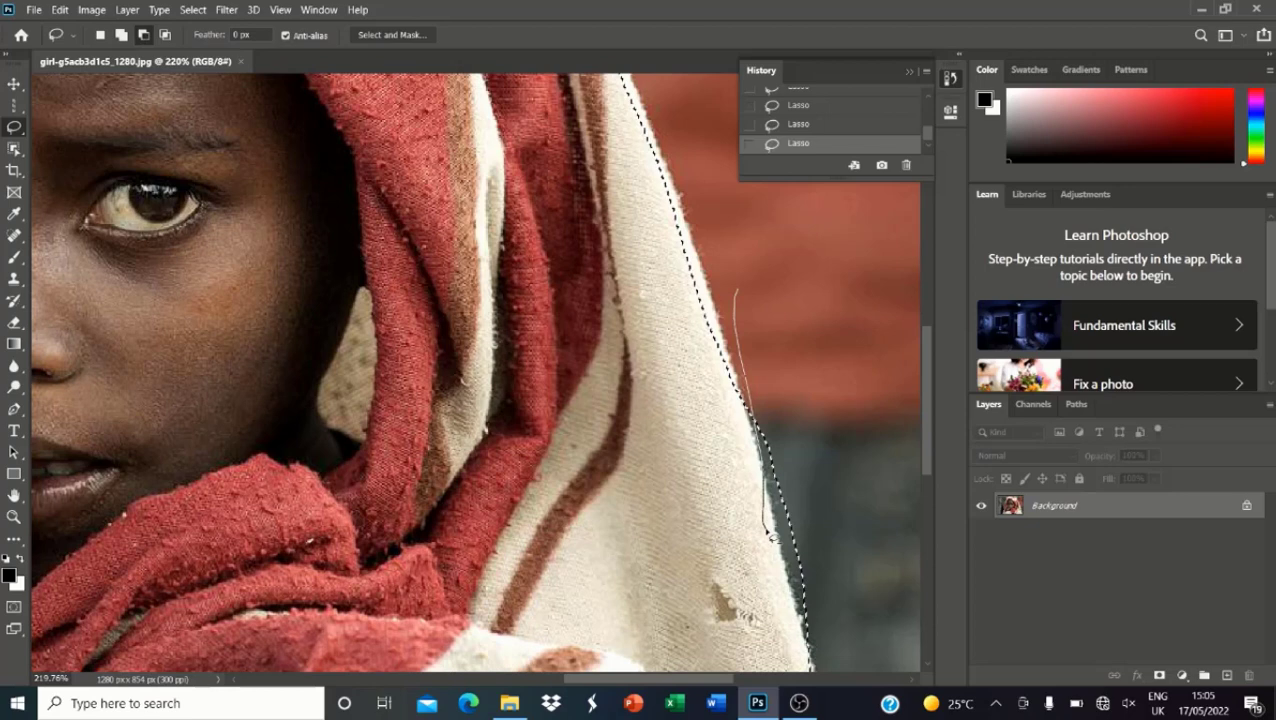
mouse_move(812, 660)
mouse_down()
mouse_move(832, 491)
mouse_move(764, 292)
mouse_move(768, 460)
mouse_move(850, 339)
mouse_move(766, 280)
mouse_up()
scroll(763, 278, down, 11)
scroll(764, 279, up, 5)
scroll(775, 282, down, 4)
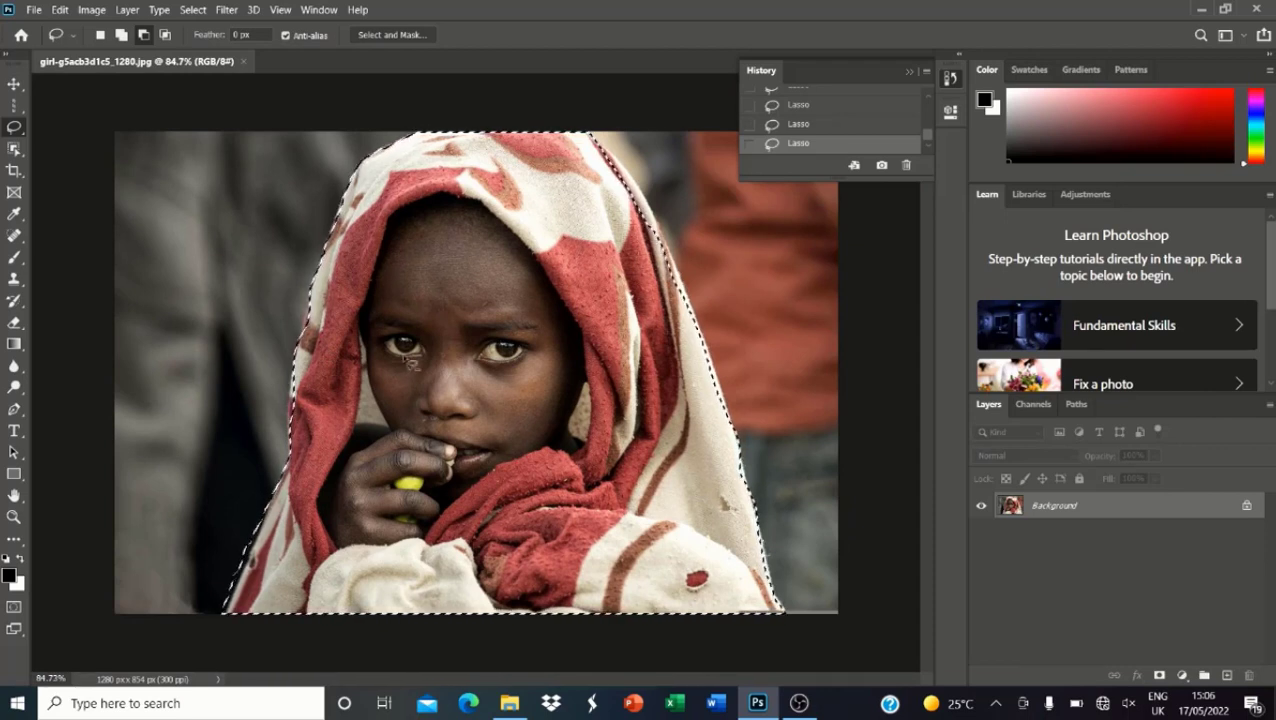
Step: Subtract a freehand patch from the selection at the scarf's left edge, level with the eyebrow
scroll(367, 295, up, 5)
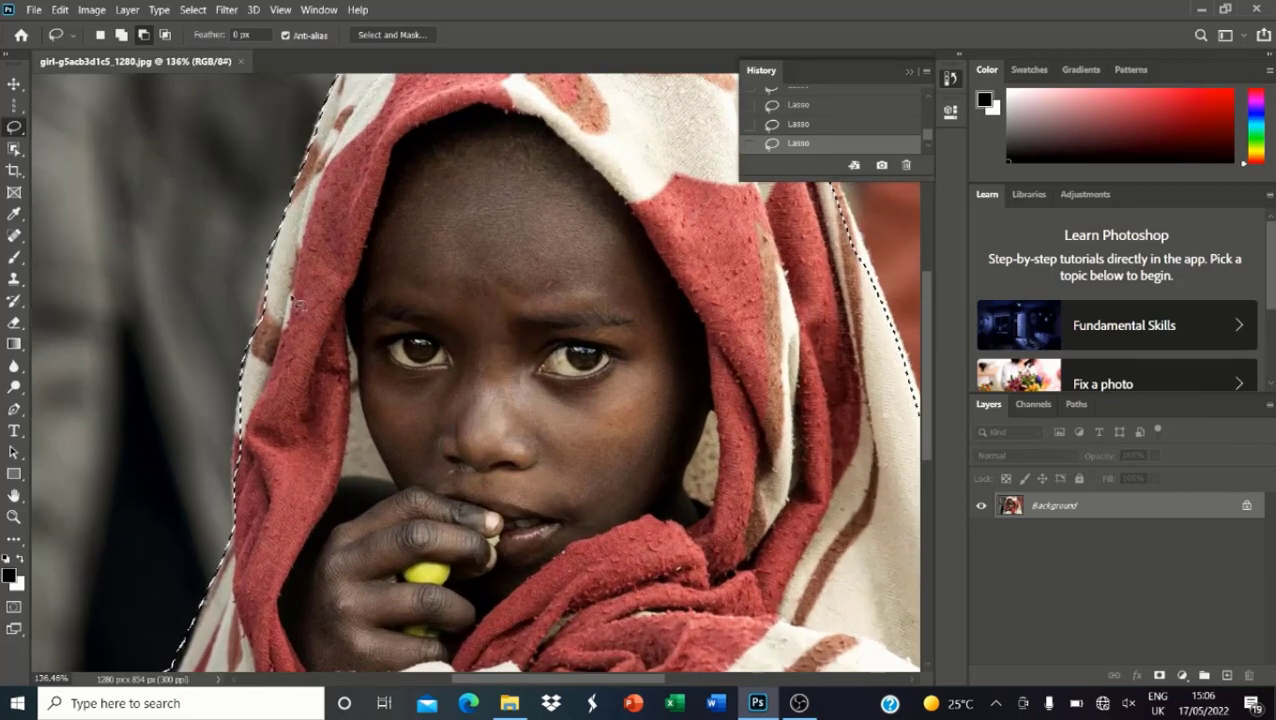
scroll(283, 249, up, 4)
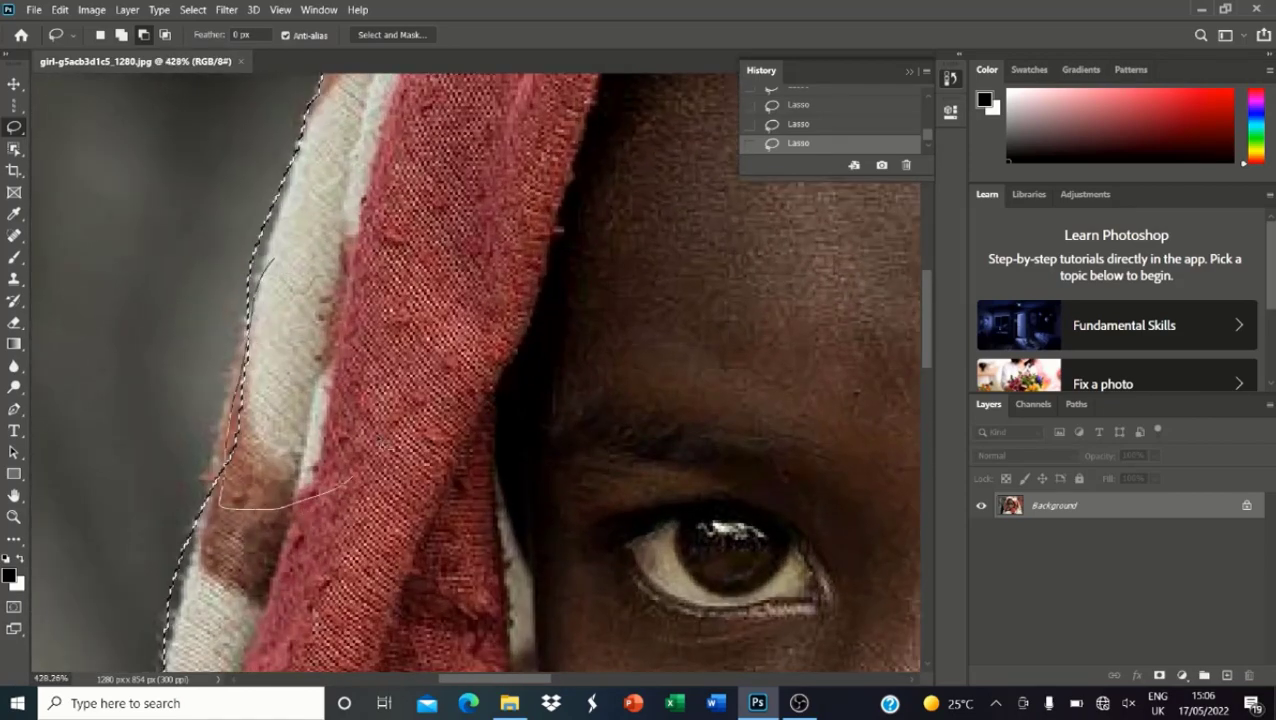
drag(350, 480, 270, 260)
scroll(400, 270, down, 1)
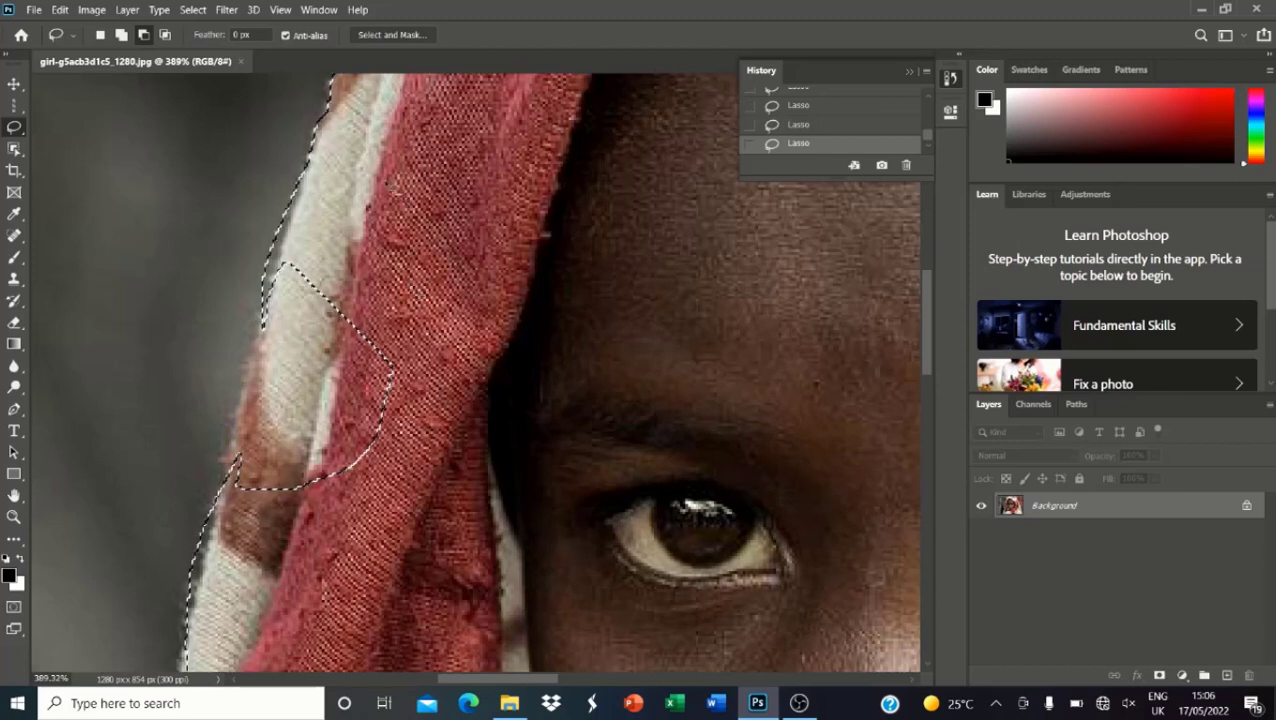
Step: Add the missing patch at the scarf's left edge back to the selection, following the cloth's outline
click(121, 35)
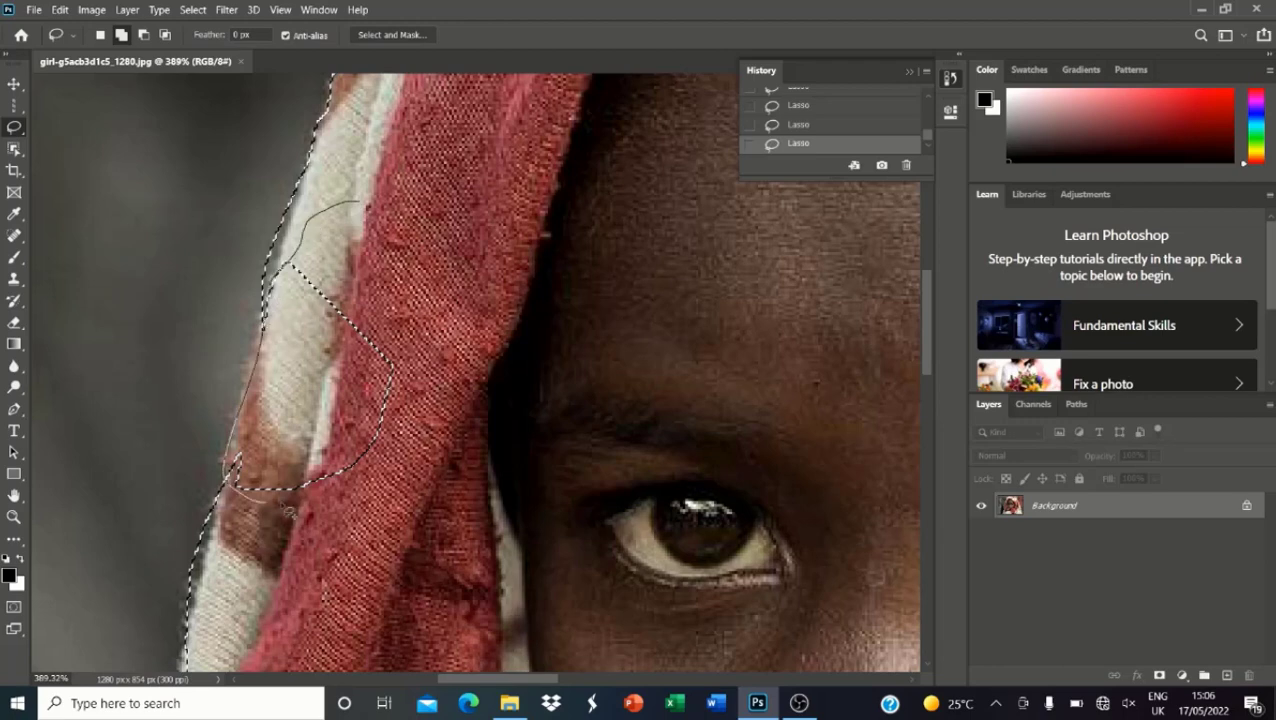
mouse_move(284, 507)
mouse_down()
mouse_move(409, 452)
mouse_move(445, 223)
mouse_move(408, 207)
mouse_up()
scroll(408, 207, down, 10)
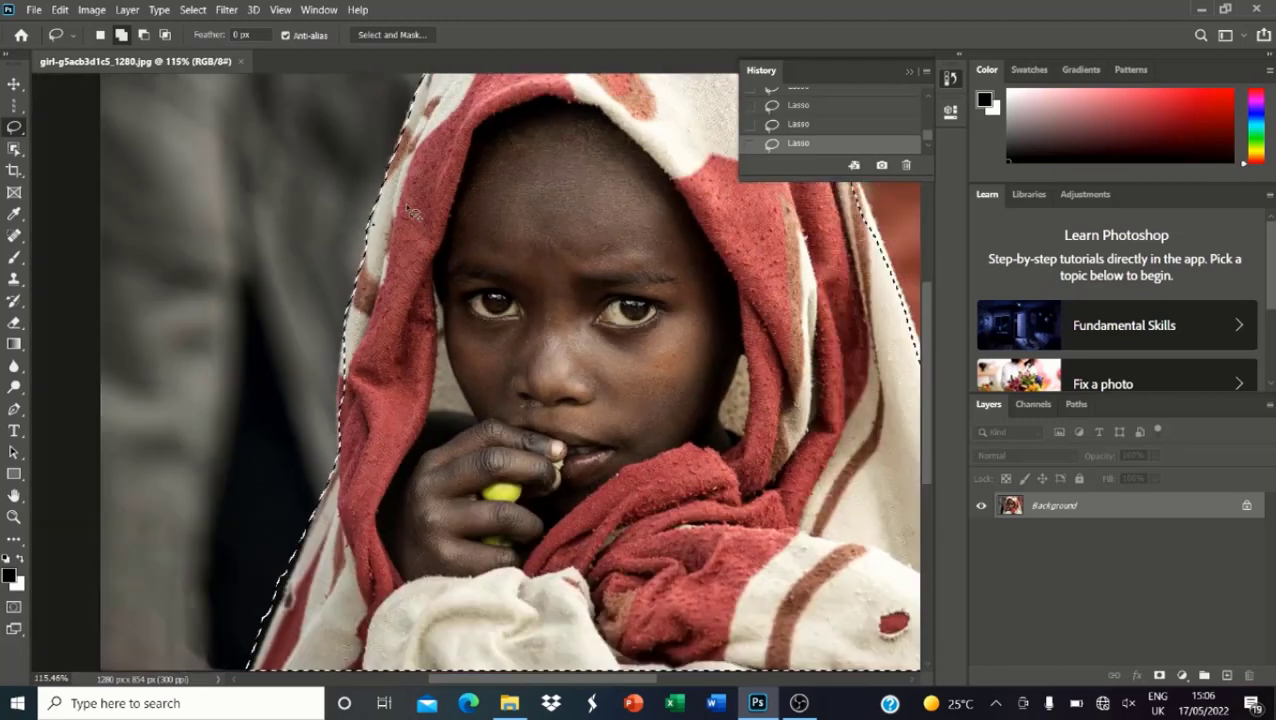
scroll(408, 207, down, 5)
scroll(350, 330, up, 5)
right_click(481, 261)
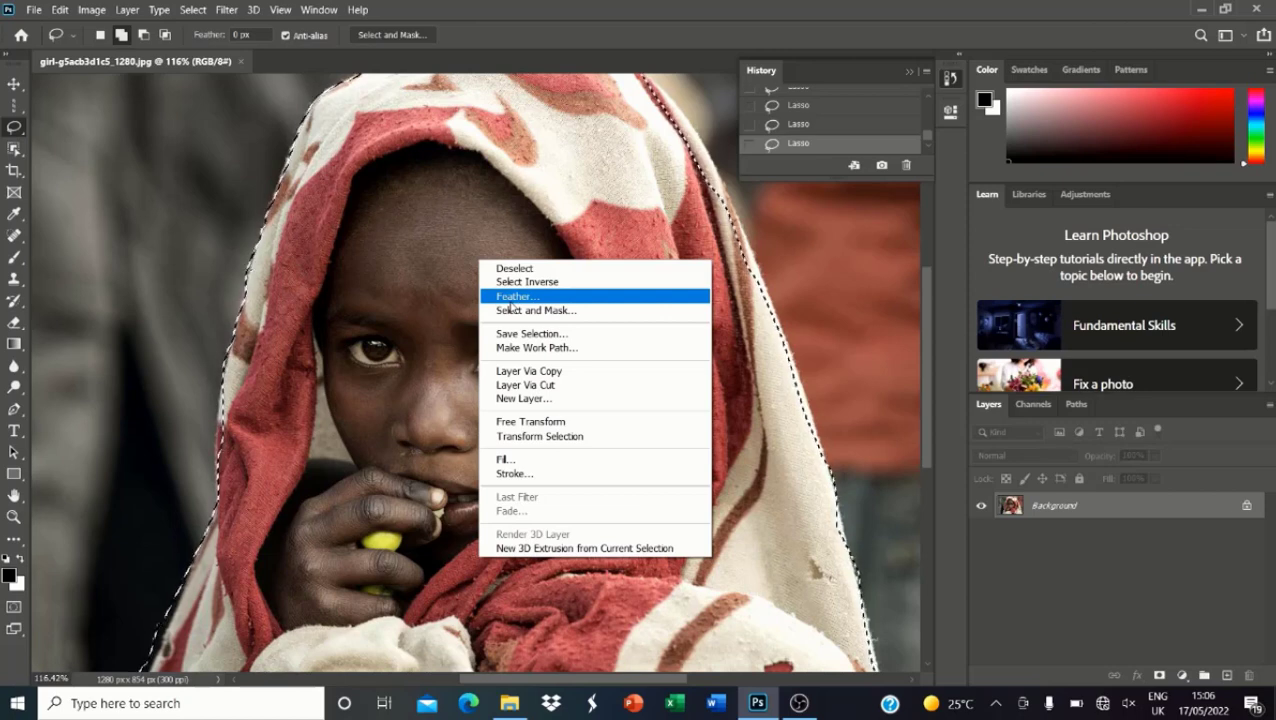
click(511, 303)
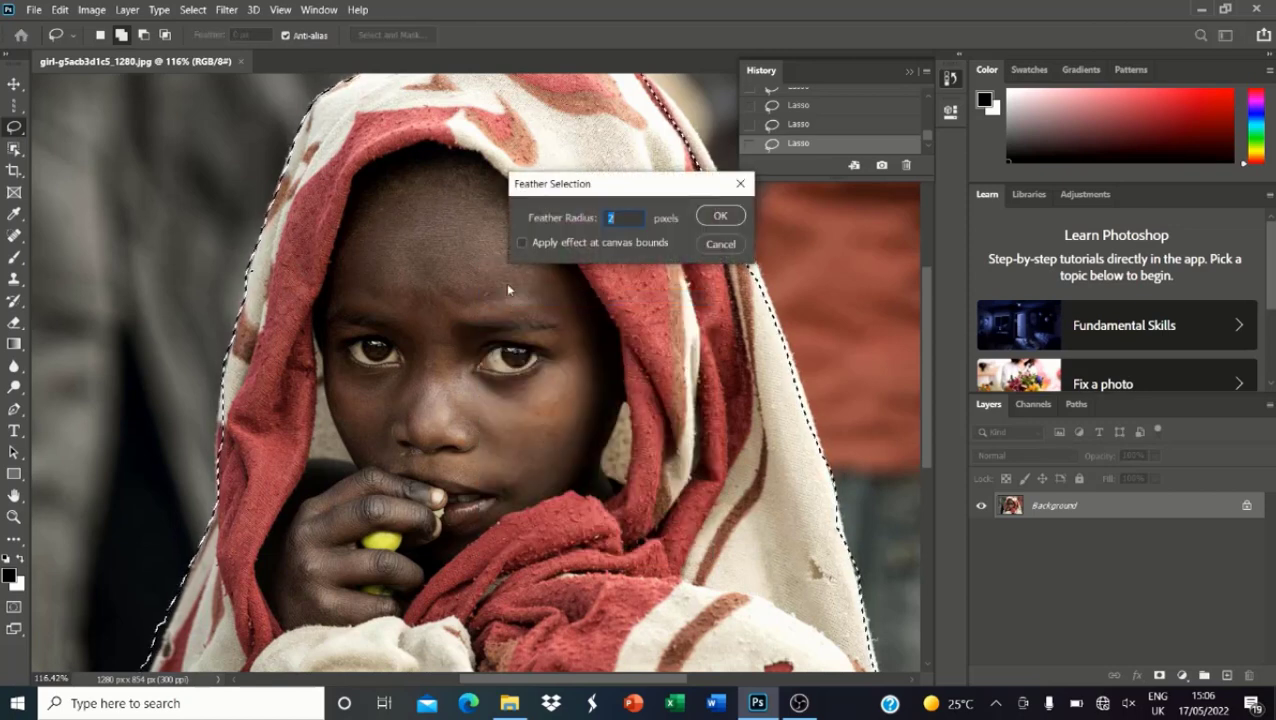
click(720, 243)
Step: Save the selection as a new channel named "a"
right_click(599, 243)
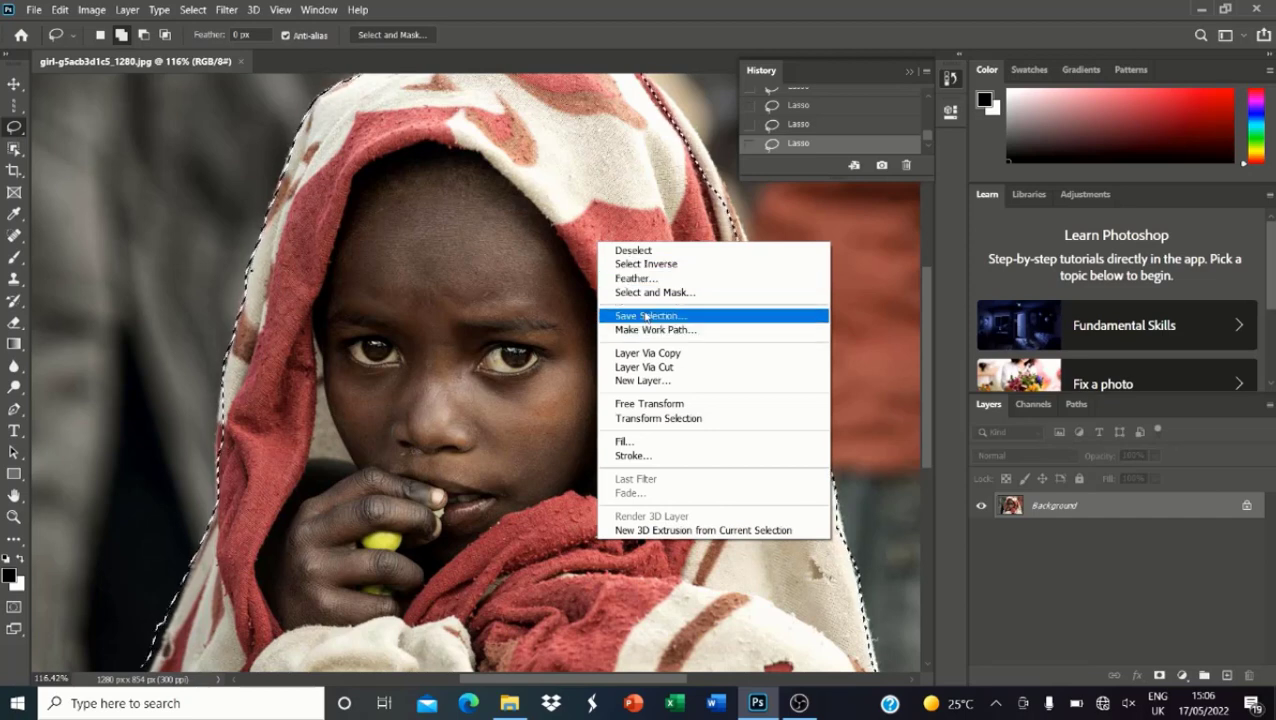
click(645, 316)
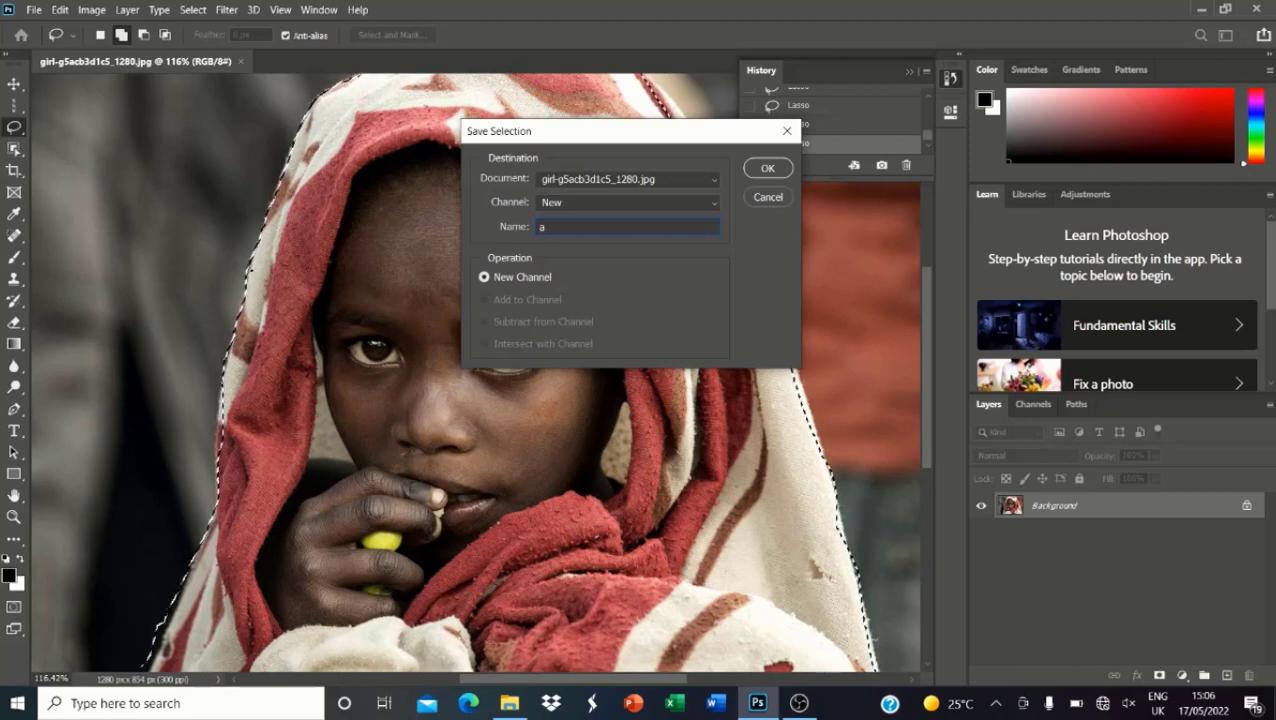
key(Return)
Step: Copy the selected child from the photo to a new layer and name that layer "not feathered"
right_click(647, 314)
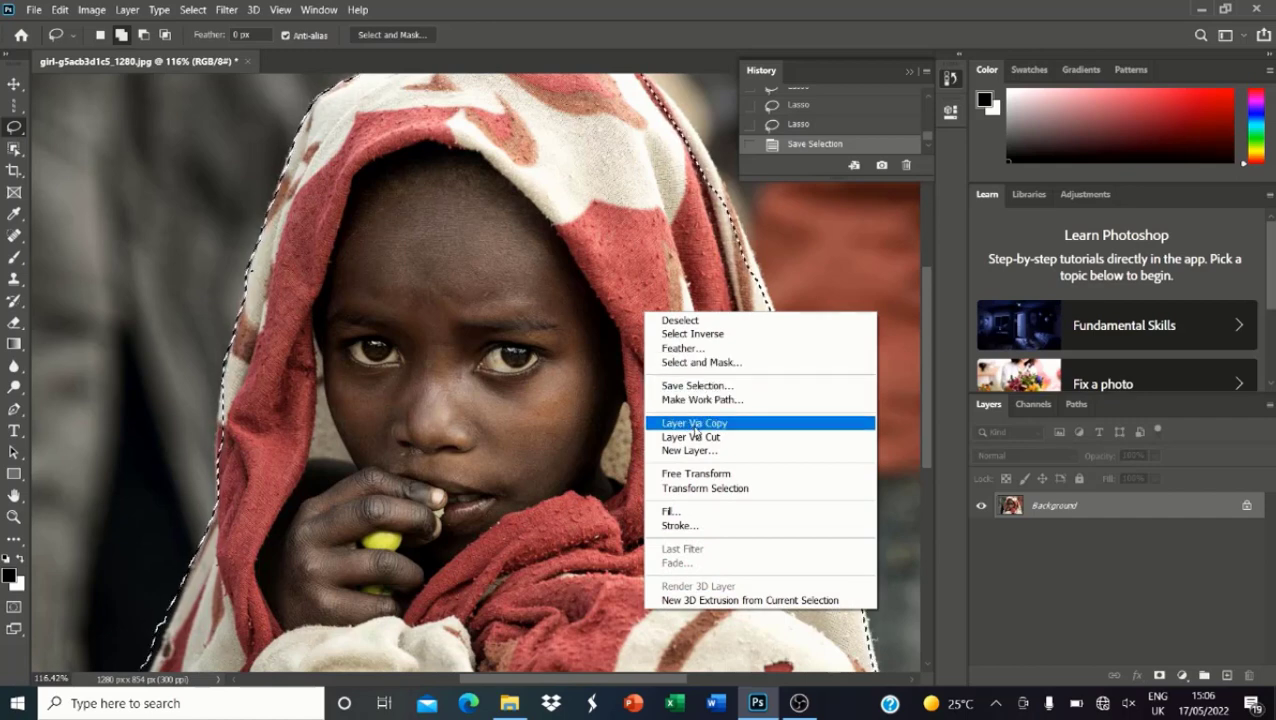
click(695, 424)
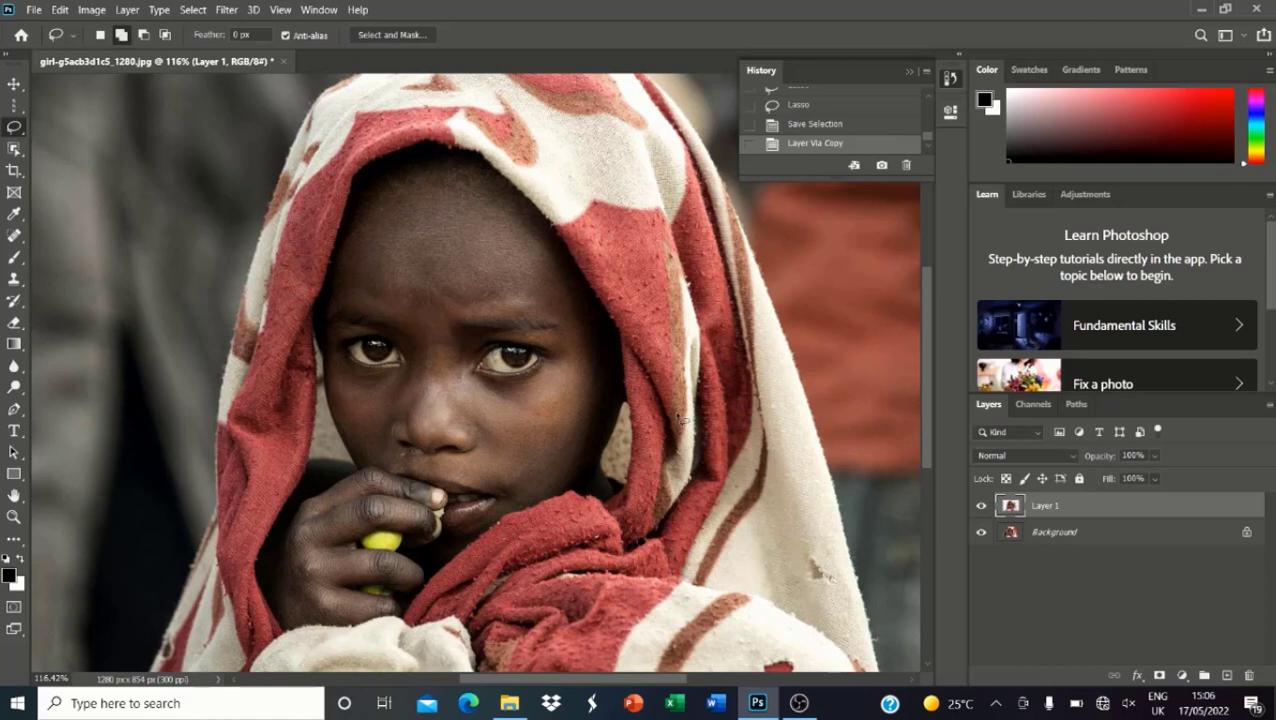
click(1088, 542)
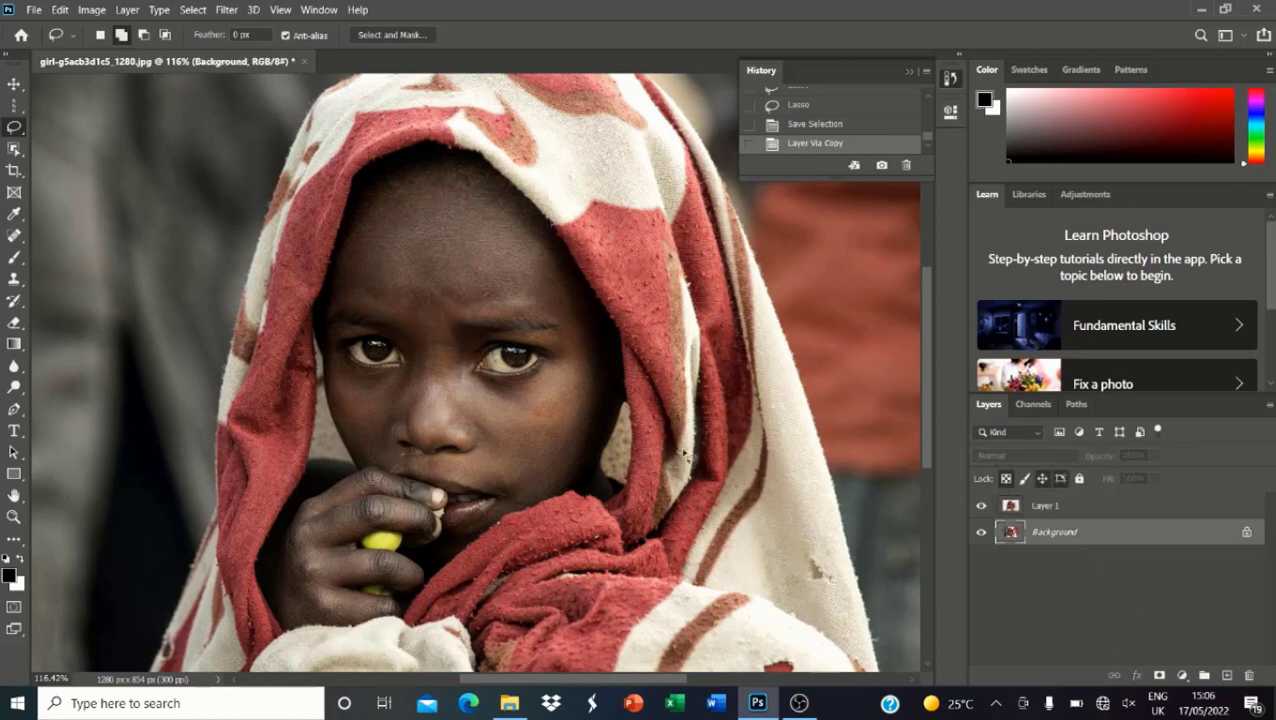
double_click(1044, 506)
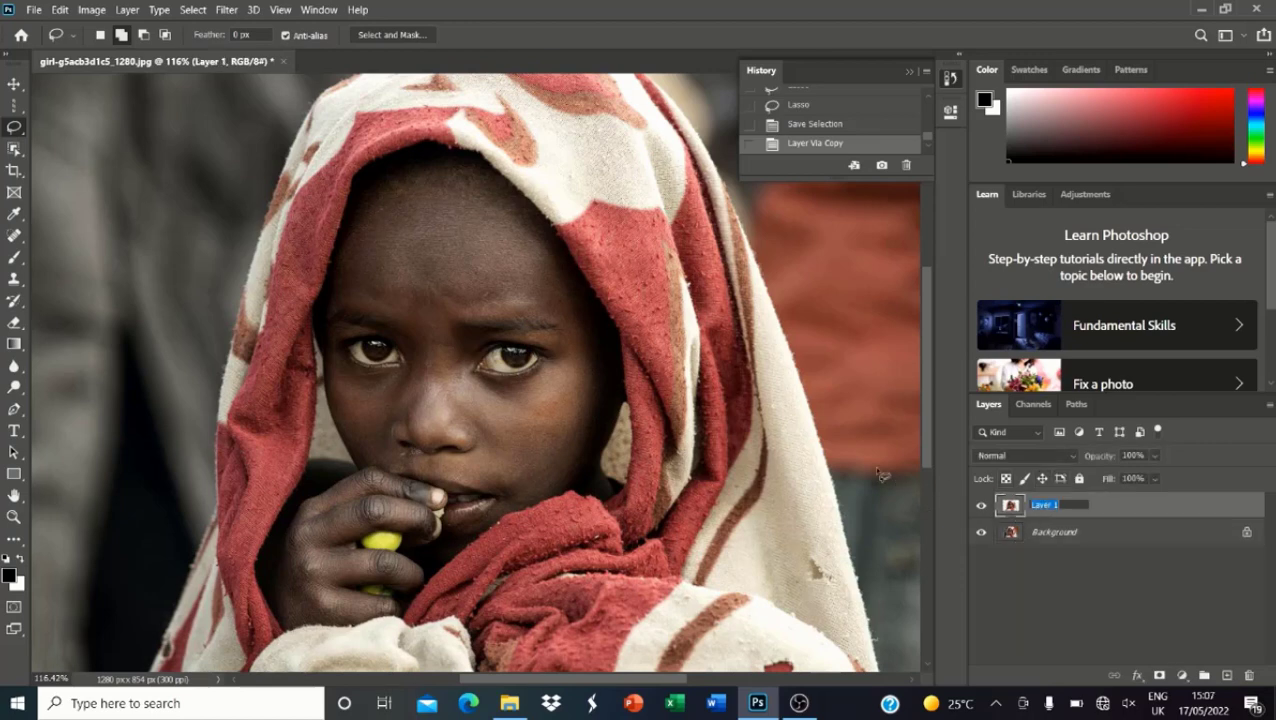
text(not feathered)
key(Return)
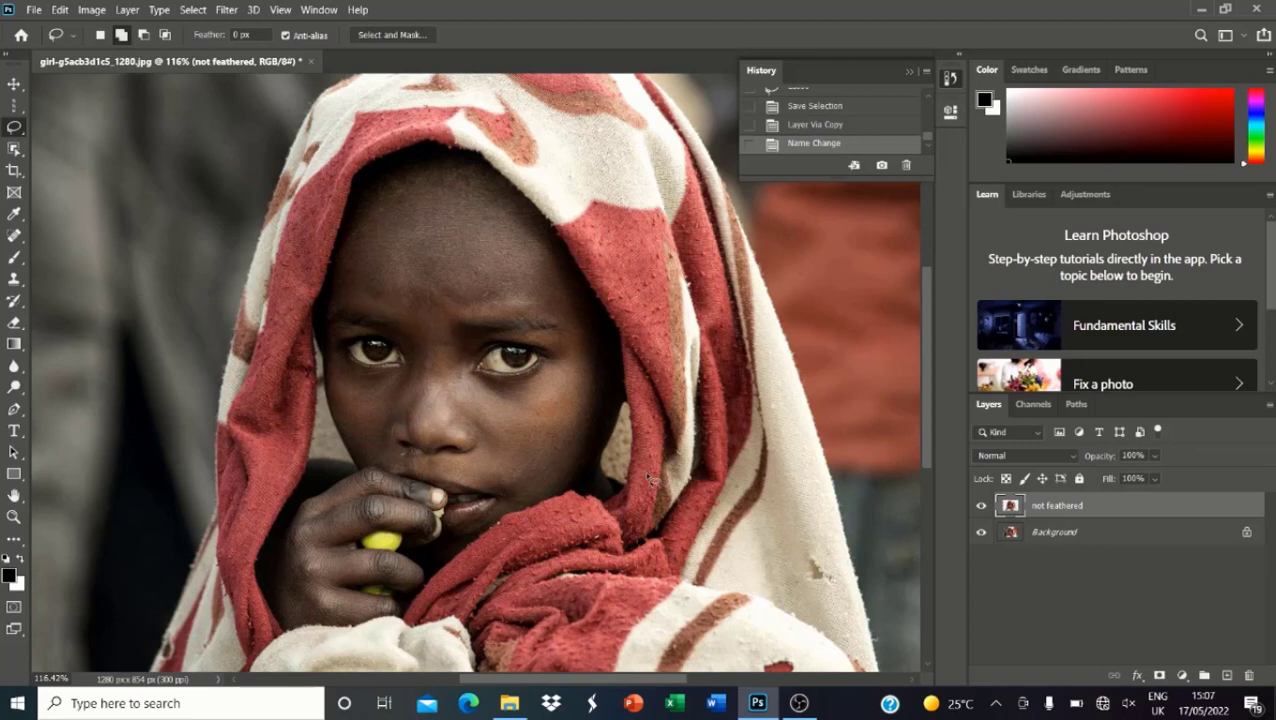
Step: Load the saved selection "a" as a new selection
right_click(522, 440)
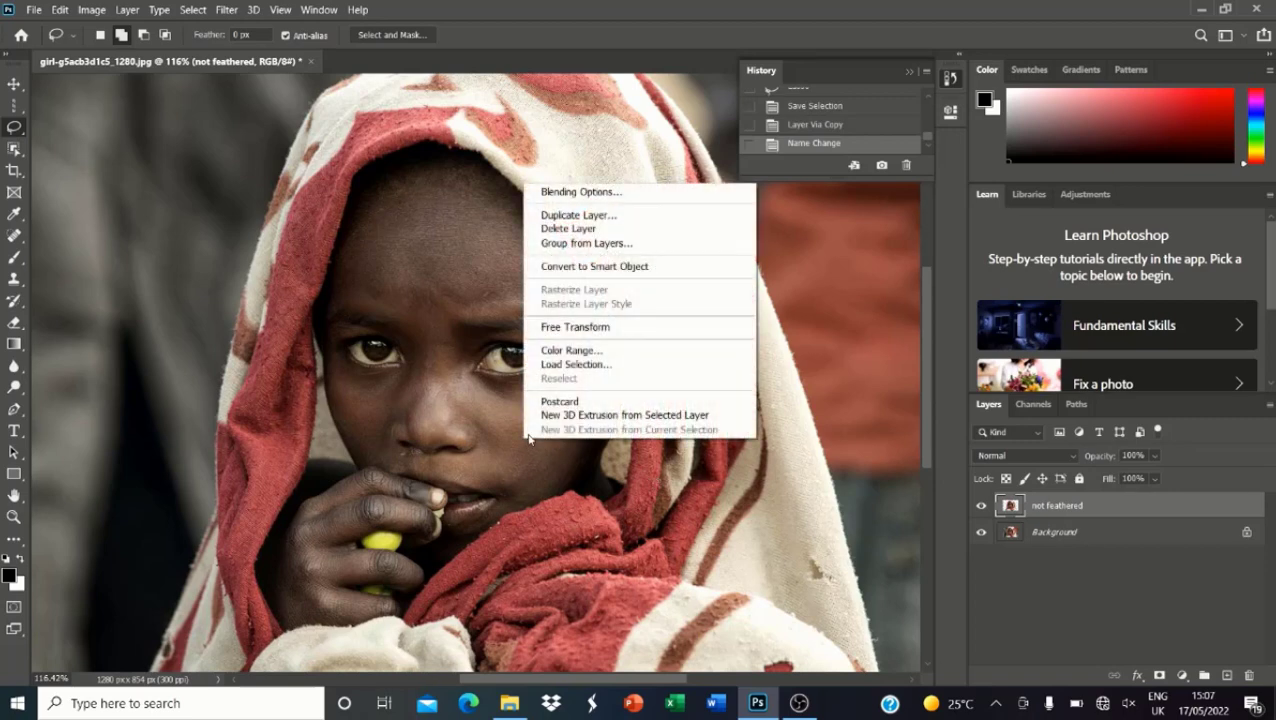
click(546, 366)
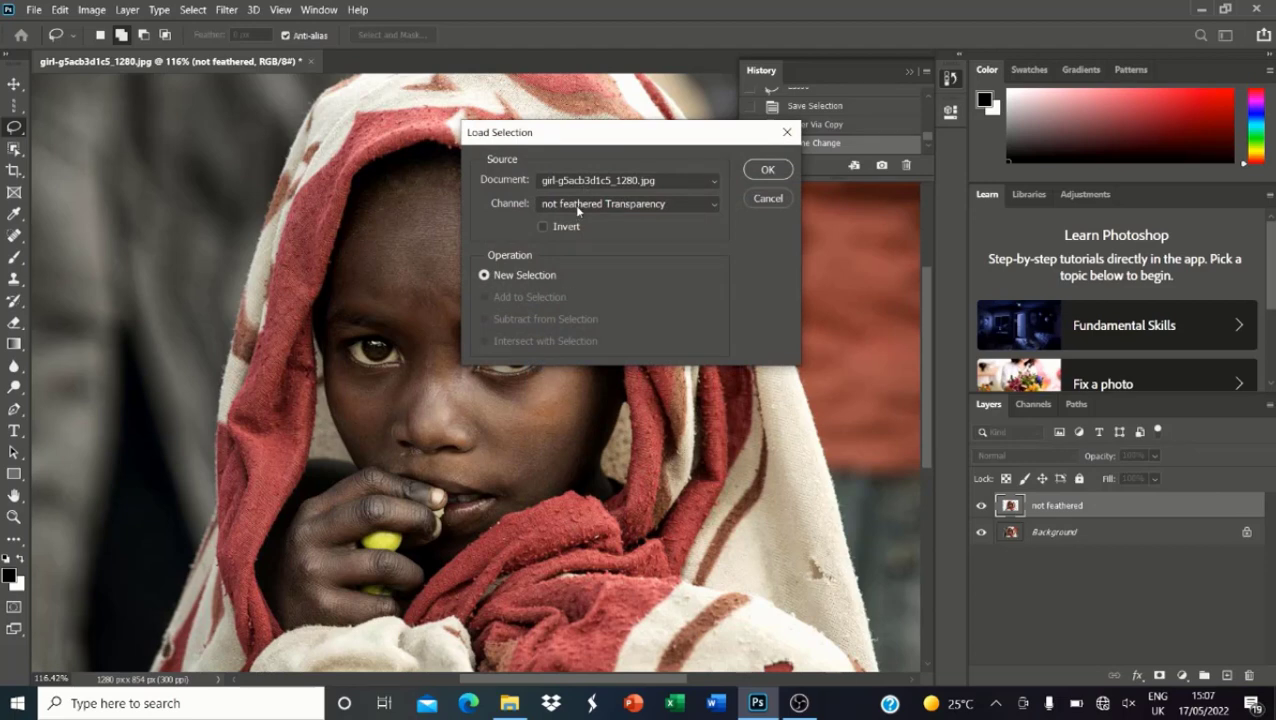
click(576, 206)
click(558, 250)
click(761, 174)
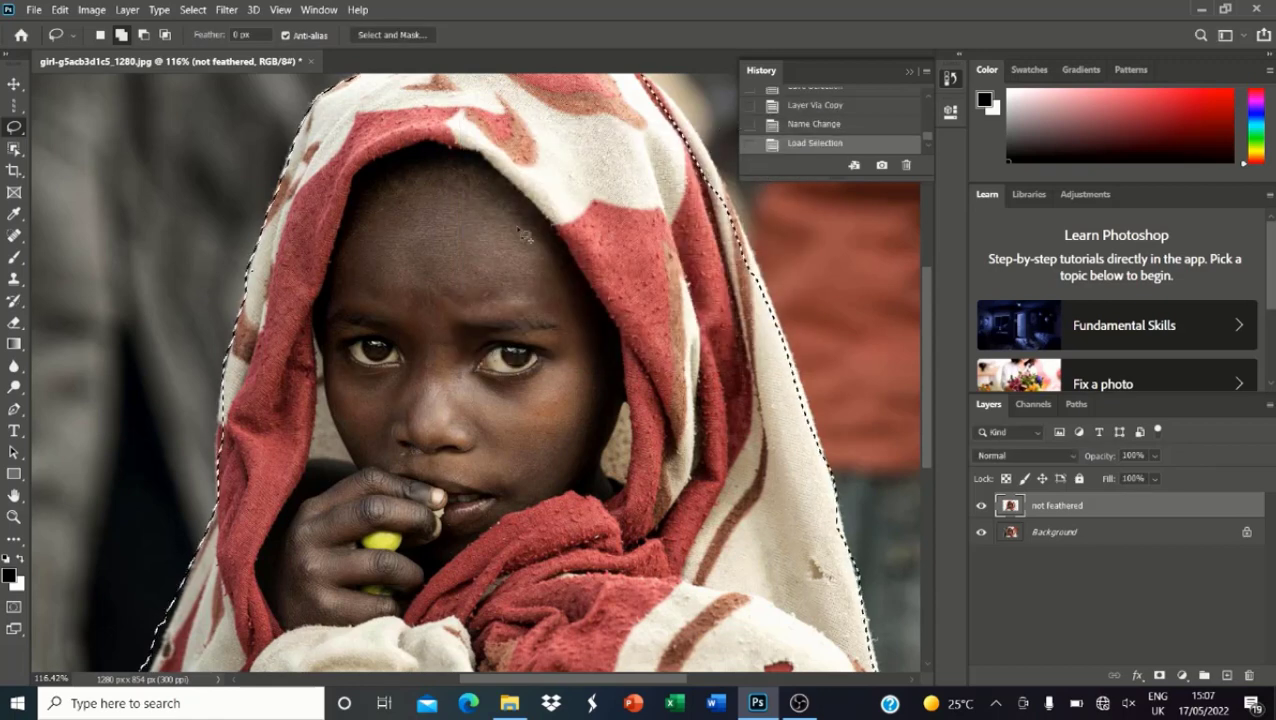
Step: With the Background layer active, feather the selection by 3 pixels and copy the selected child to a new layer
scroll(786, 350, down, 4)
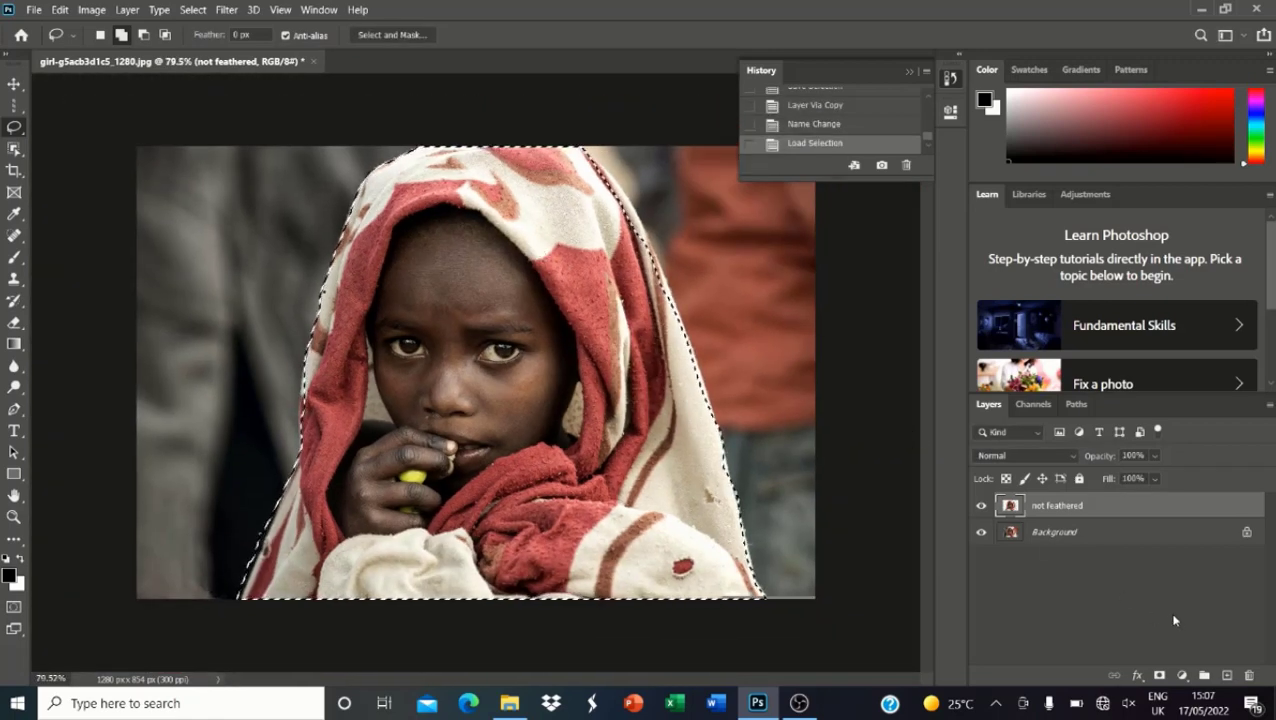
click(1058, 532)
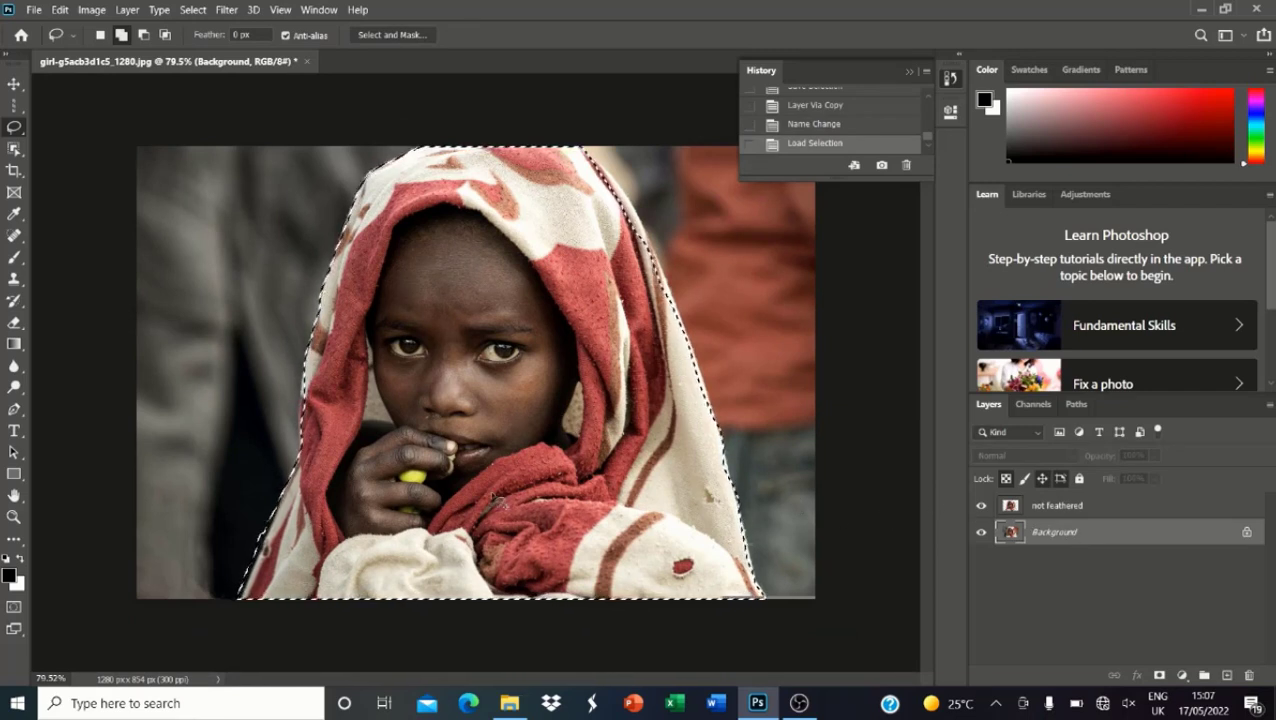
right_click(495, 500)
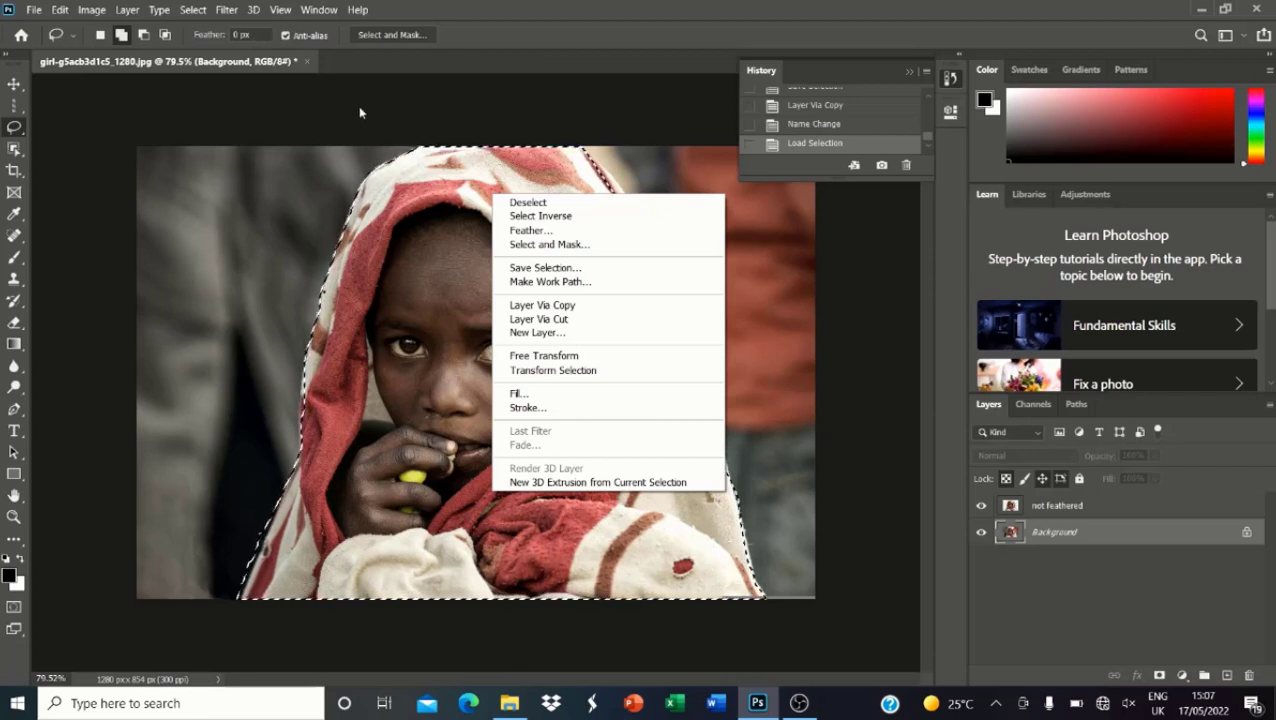
click(519, 231)
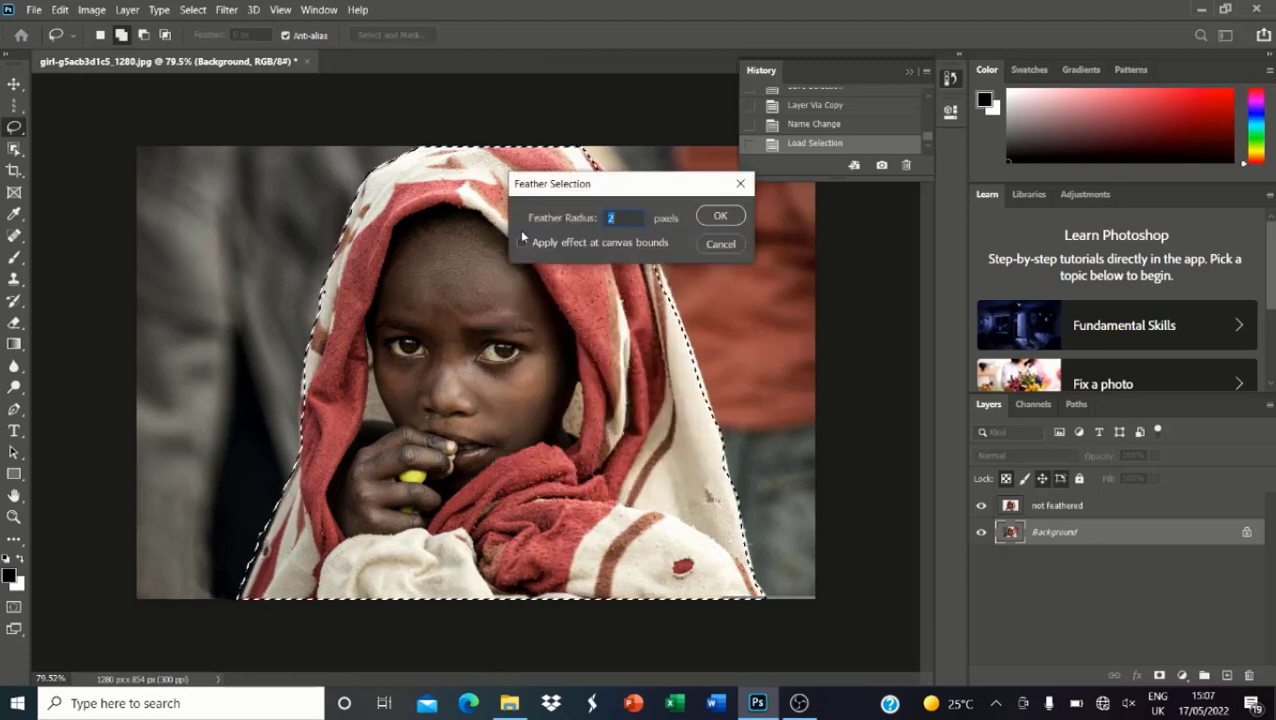
text(3)
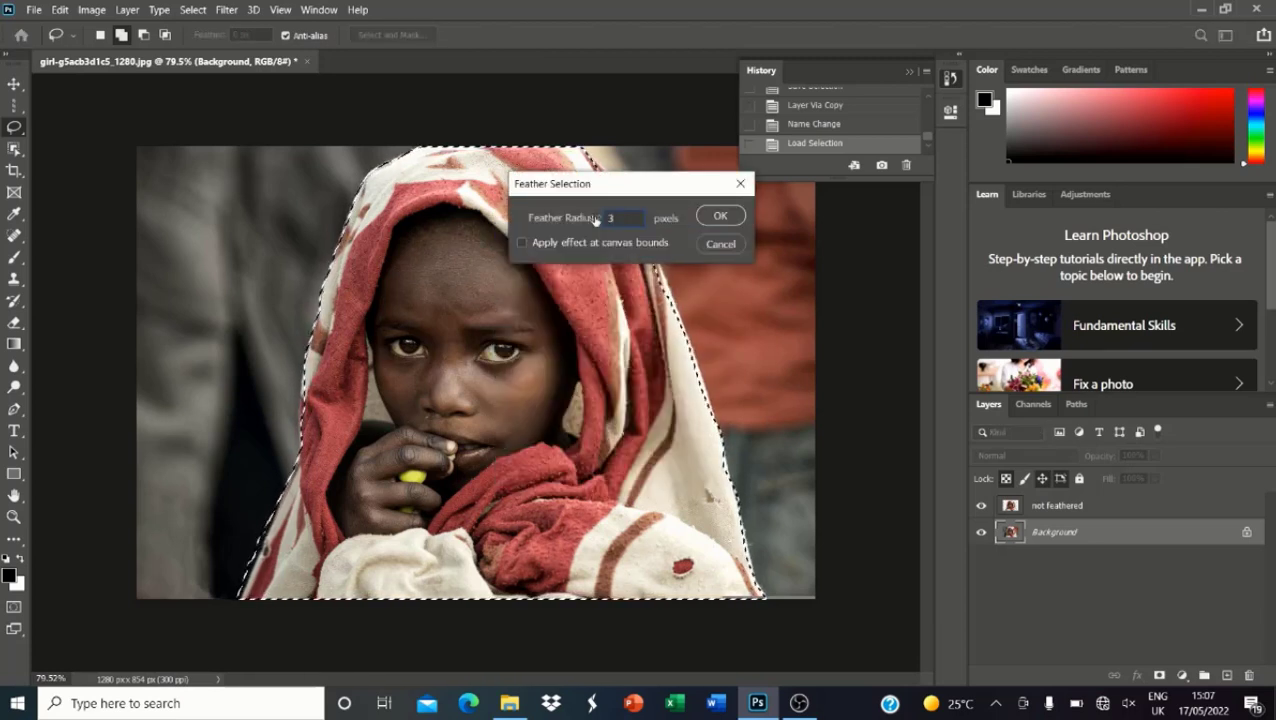
click(721, 216)
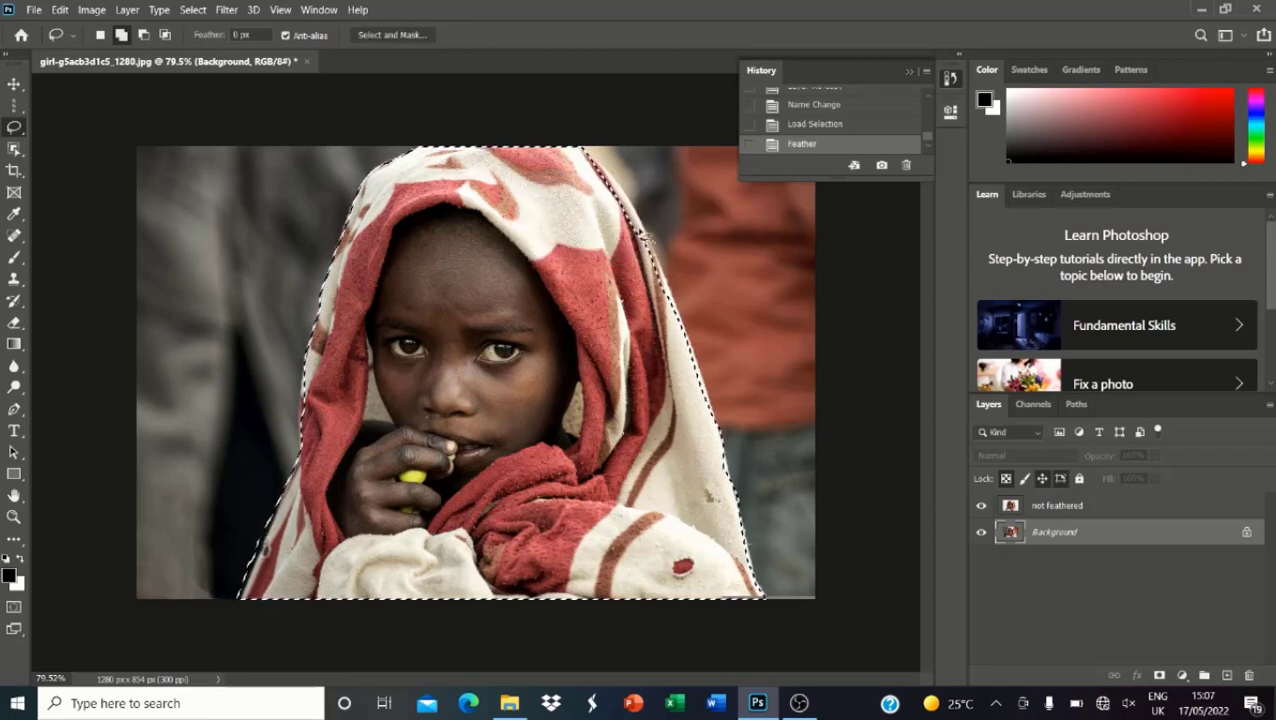
right_click(507, 290)
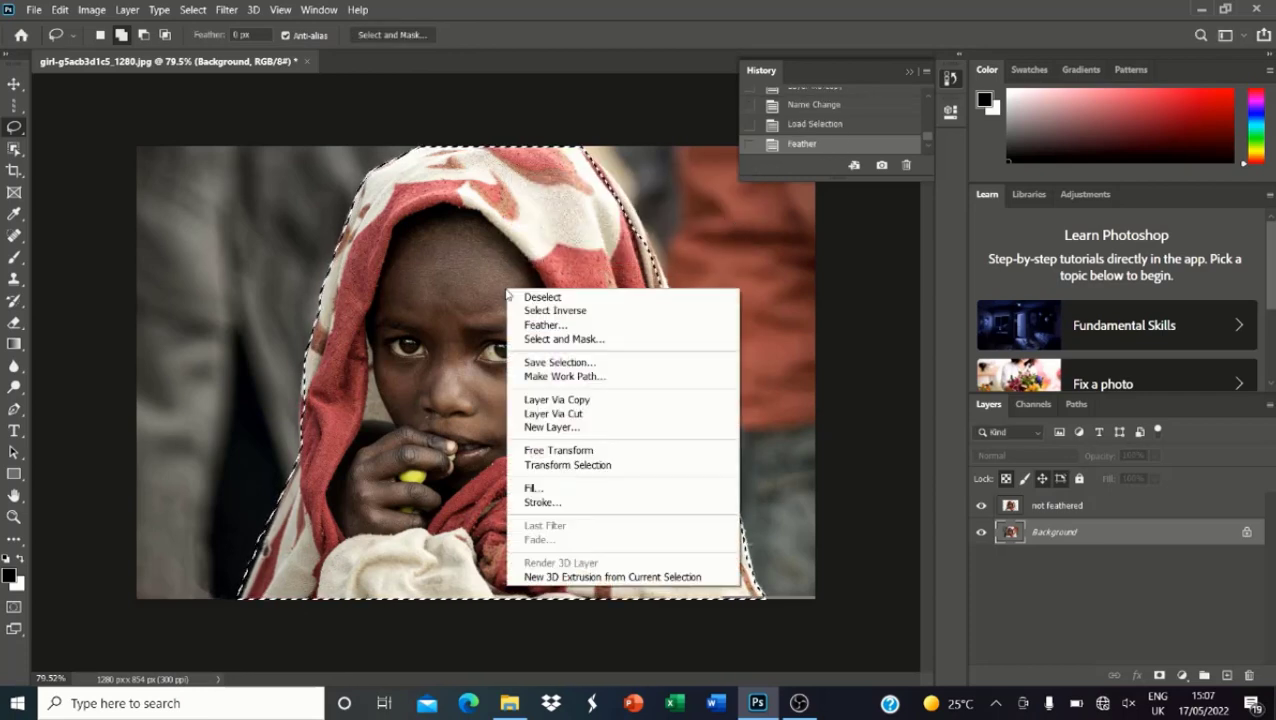
click(556, 399)
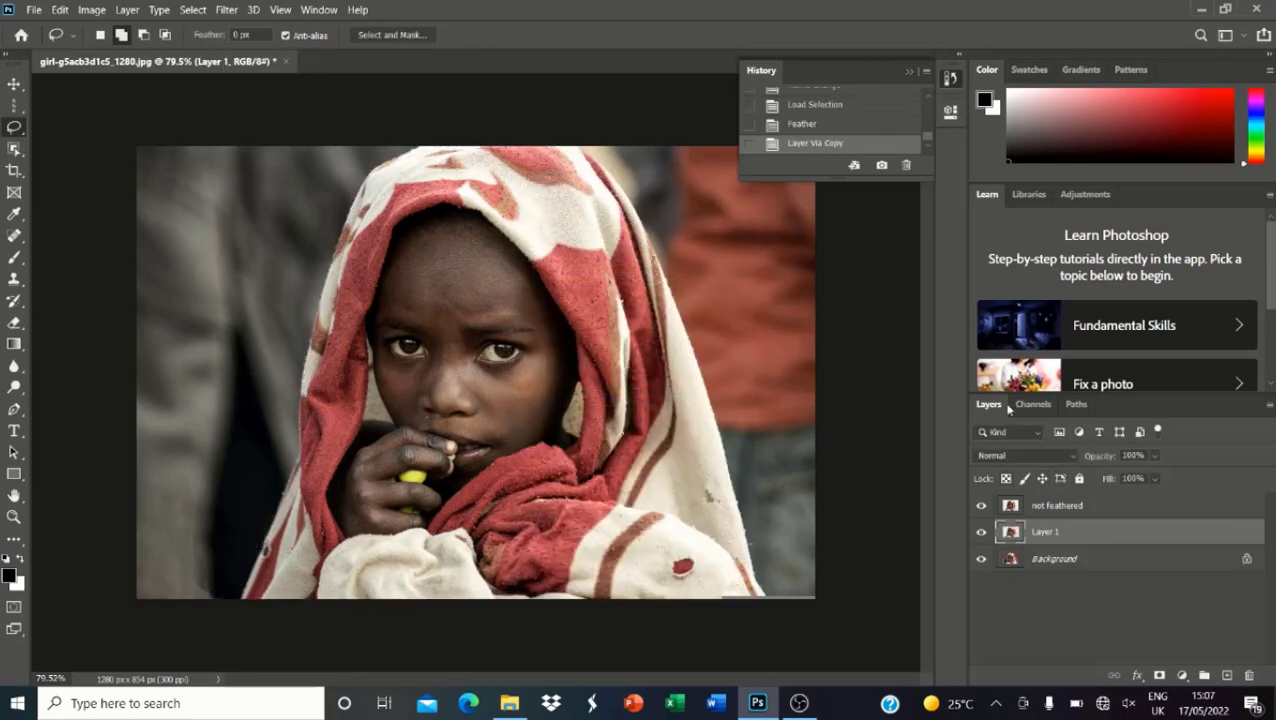
Step: Move the unfeathered copy of the child to the left of the photo and the feathered copy to the right
click(14, 84)
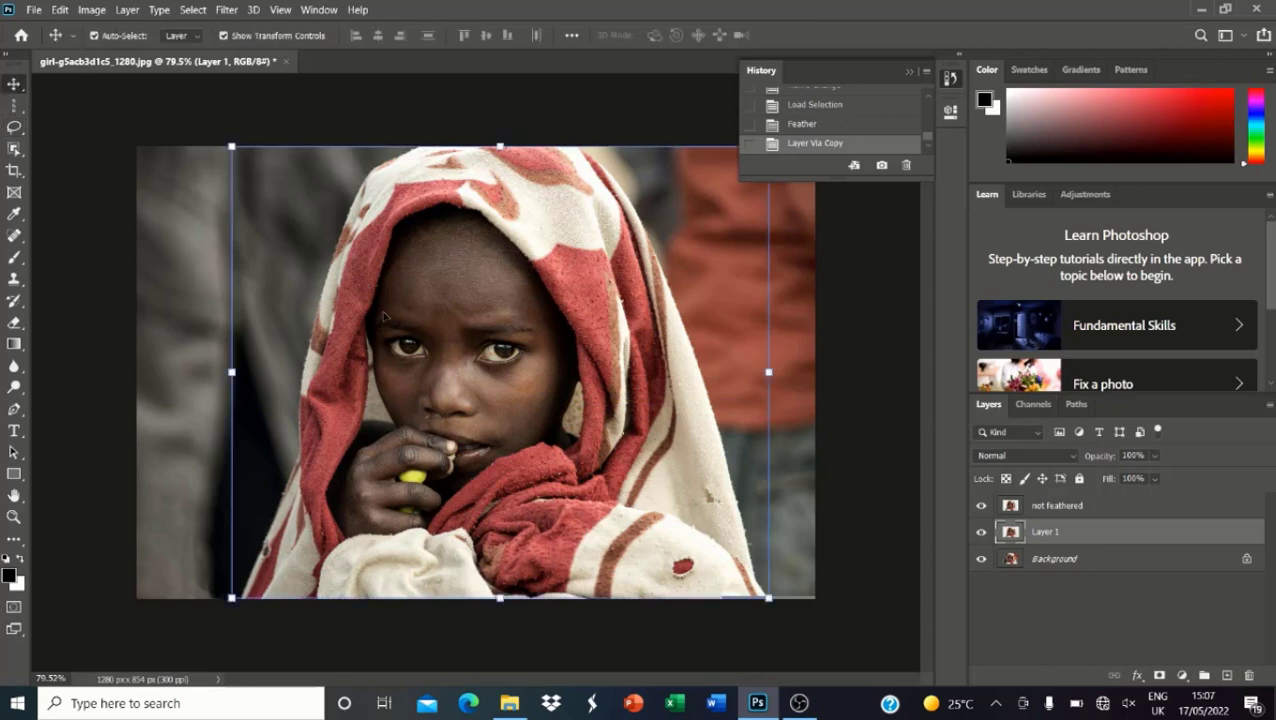
drag(566, 352, 378, 339)
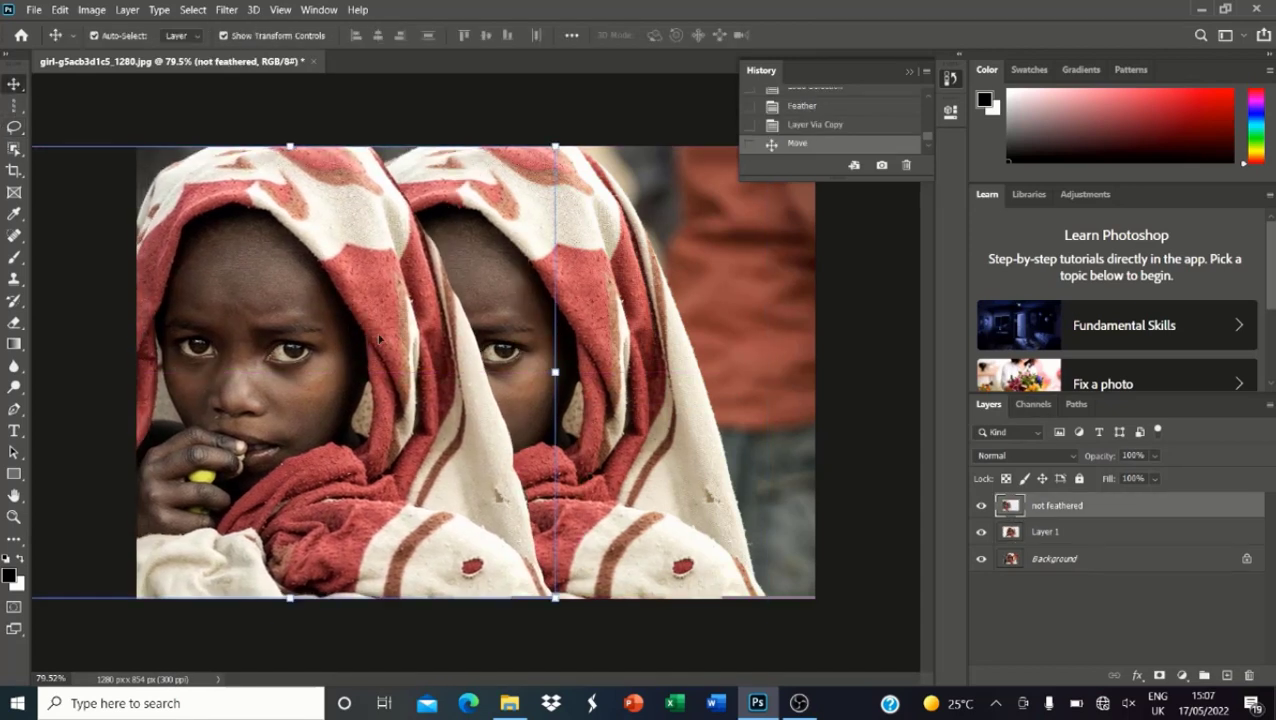
drag(618, 323, 772, 332)
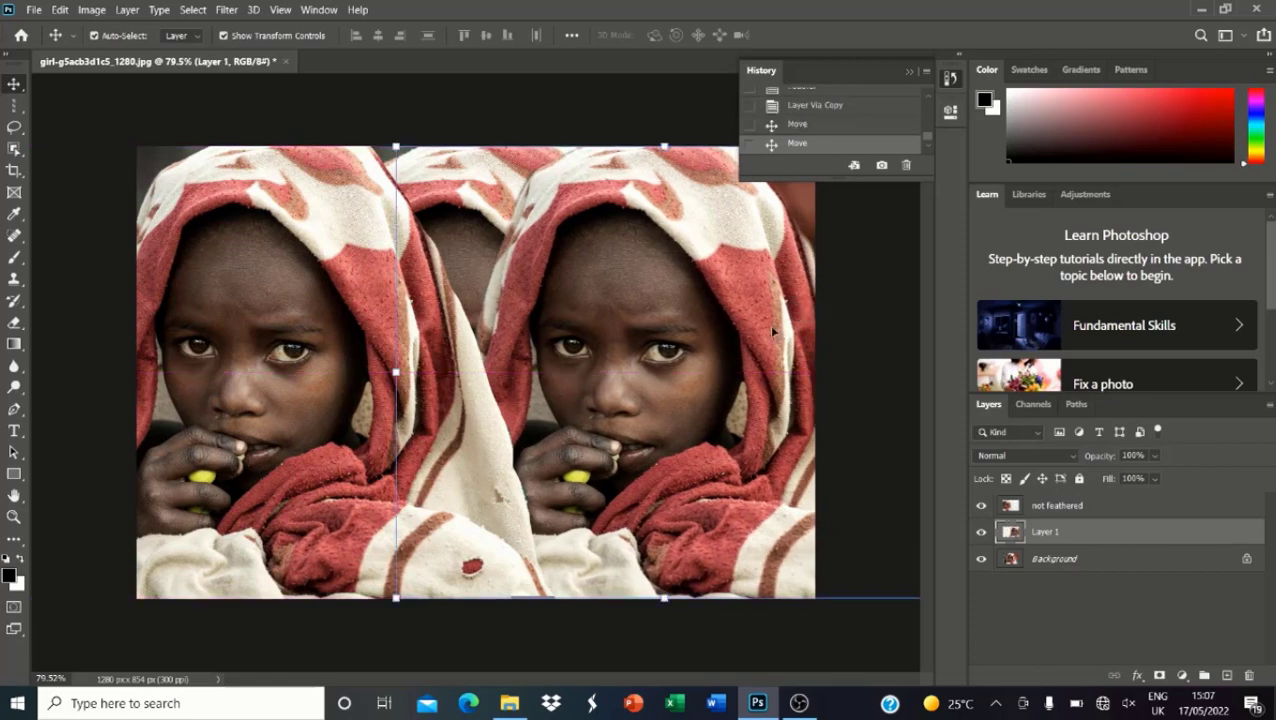
Step: Add a black (000000) Solid Color fill layer directly above the Background layer
click(1128, 566)
click(1181, 676)
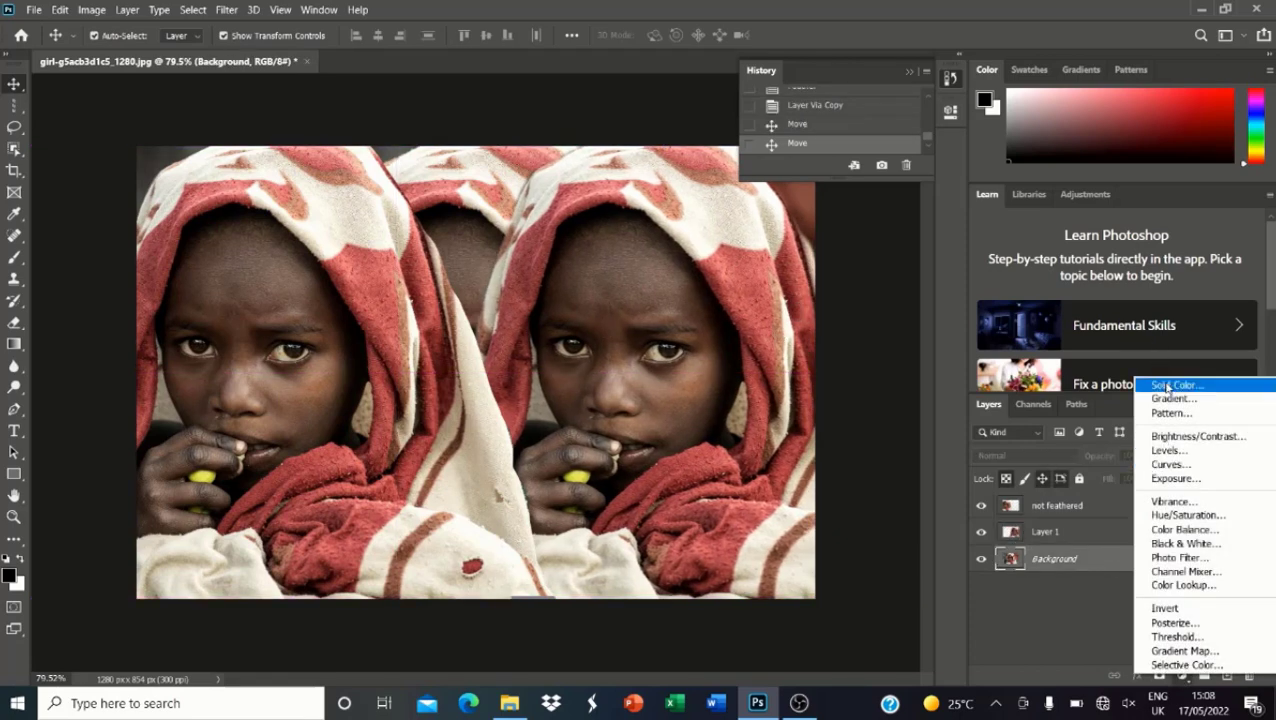
click(1162, 388)
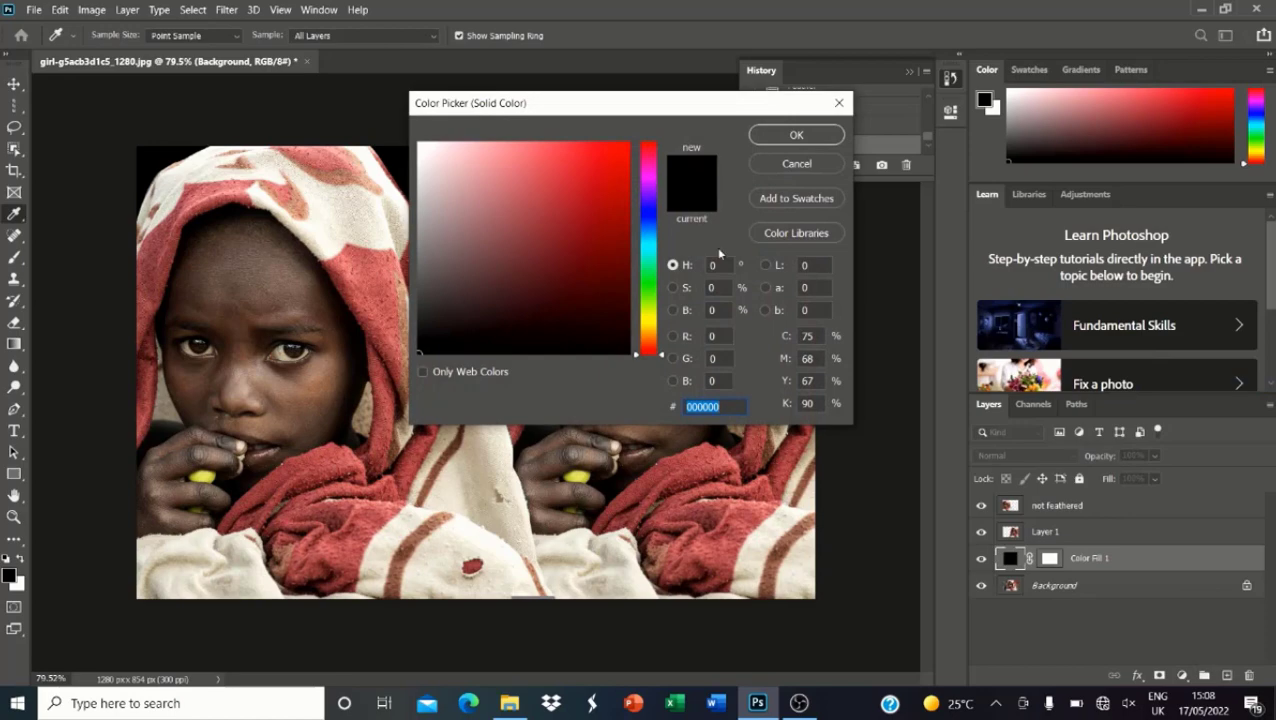
click(784, 137)
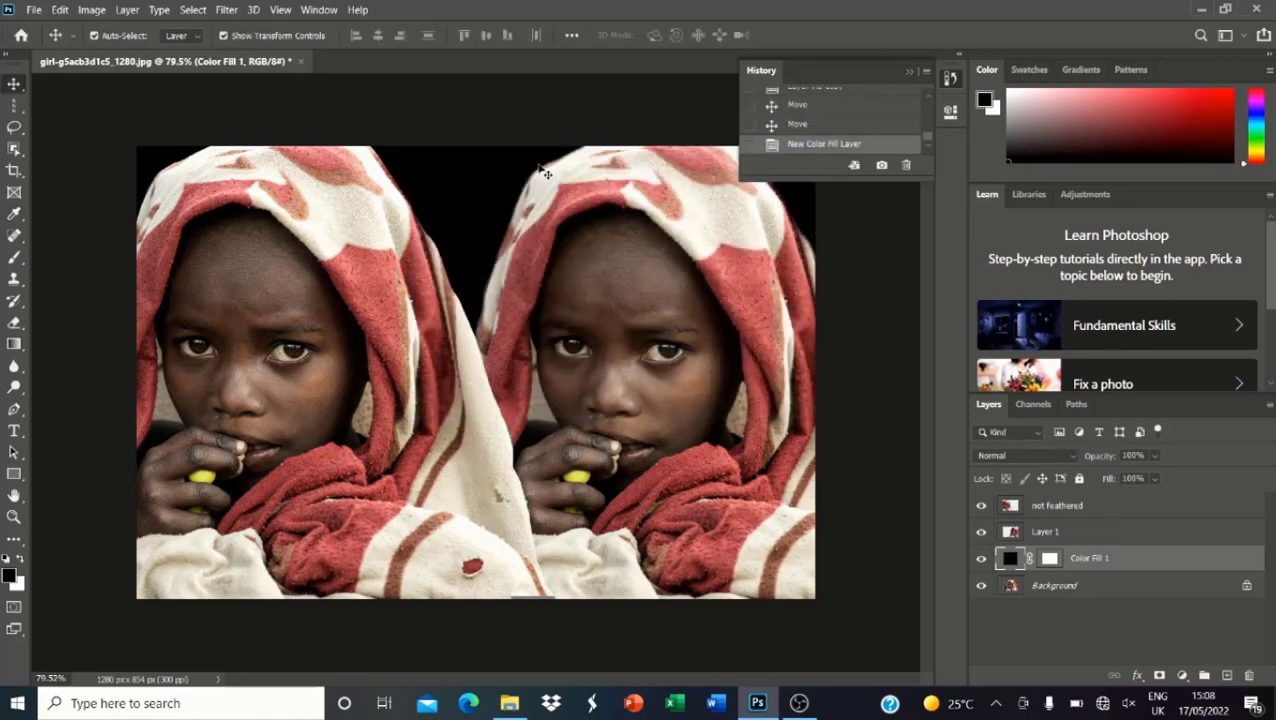
Step: Compare the scarf edges of the unfeathered and feathered copies up close against the black backdrop
scroll(545, 173, up, 6)
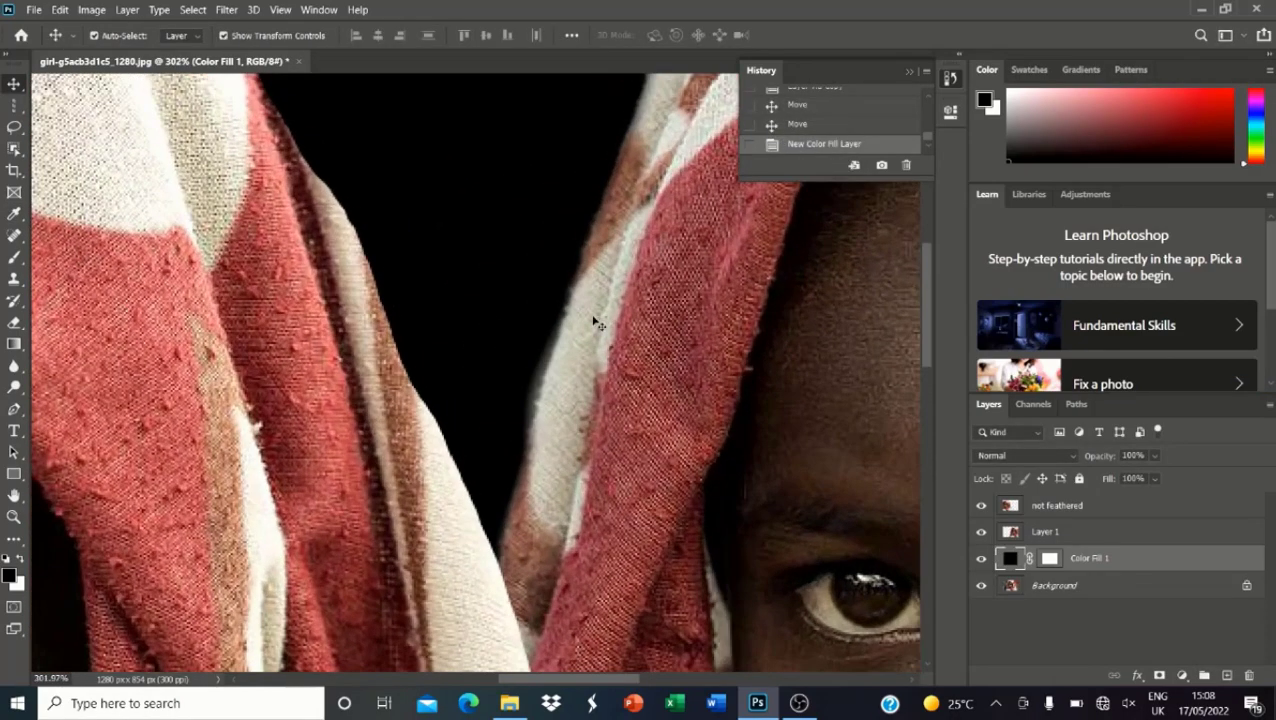
click(594, 319)
click(222, 362)
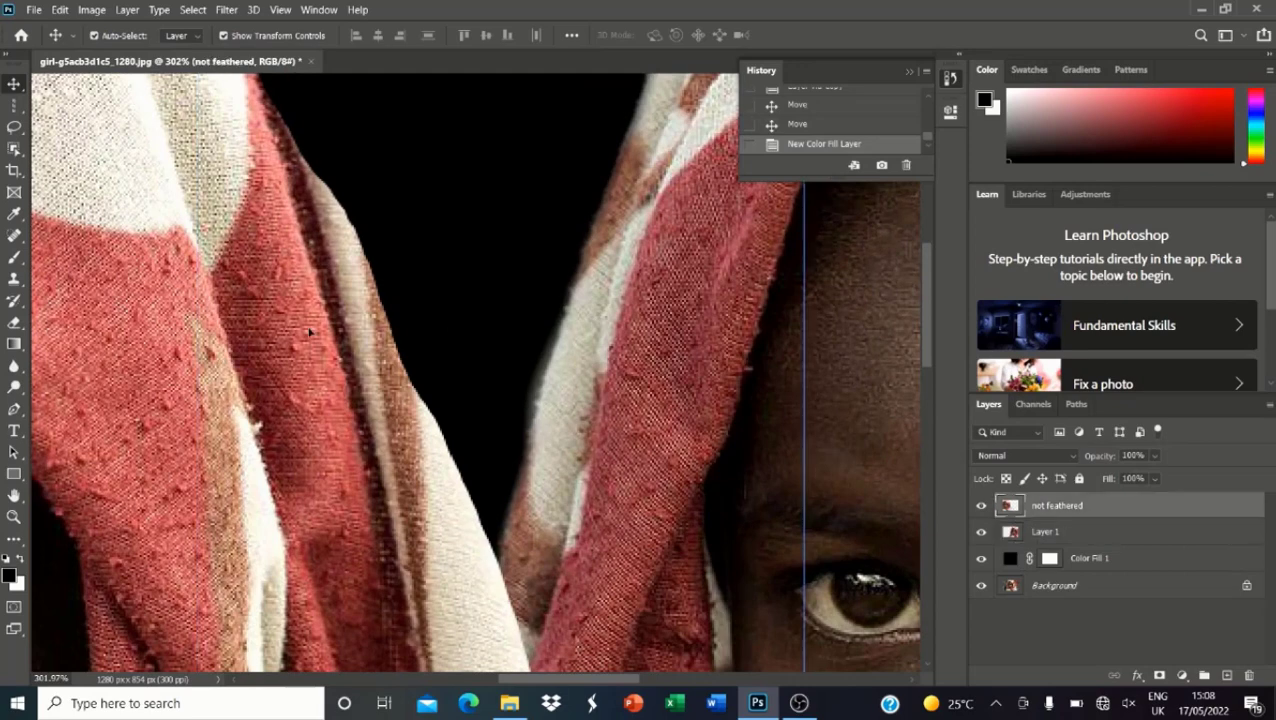
click(657, 290)
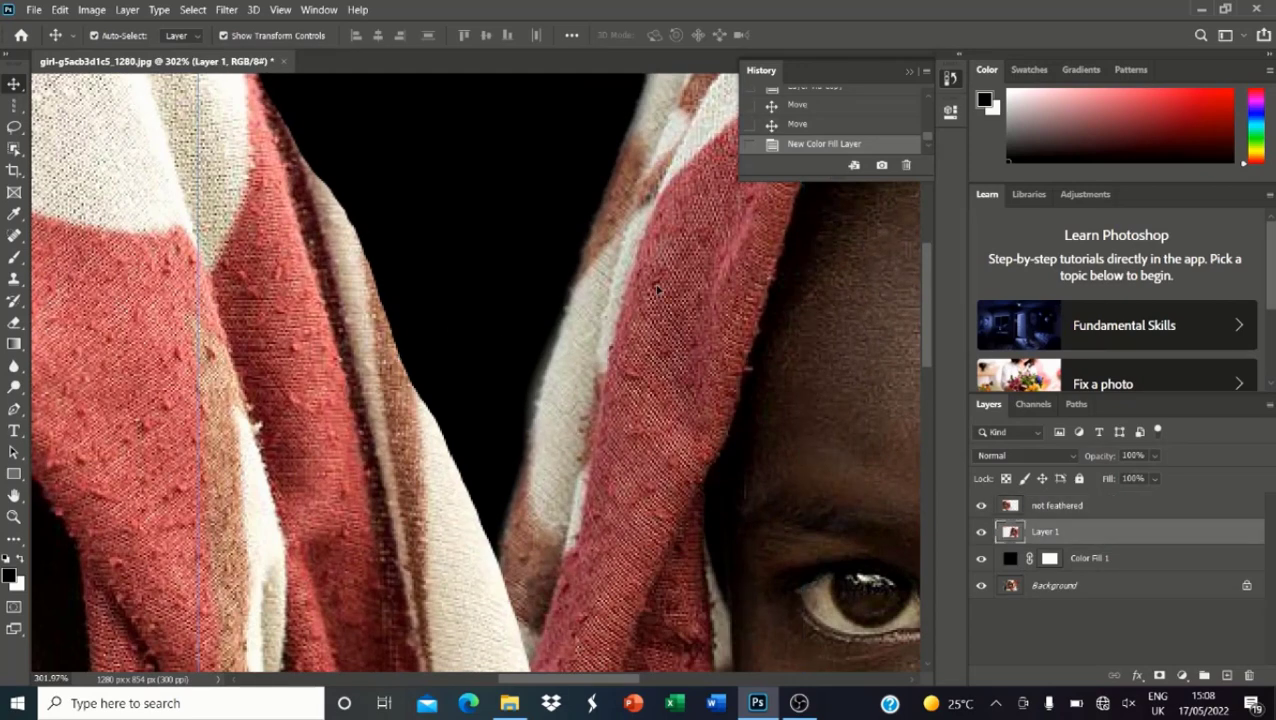
scroll(523, 228, down, 7)
scroll(597, 244, up, 7)
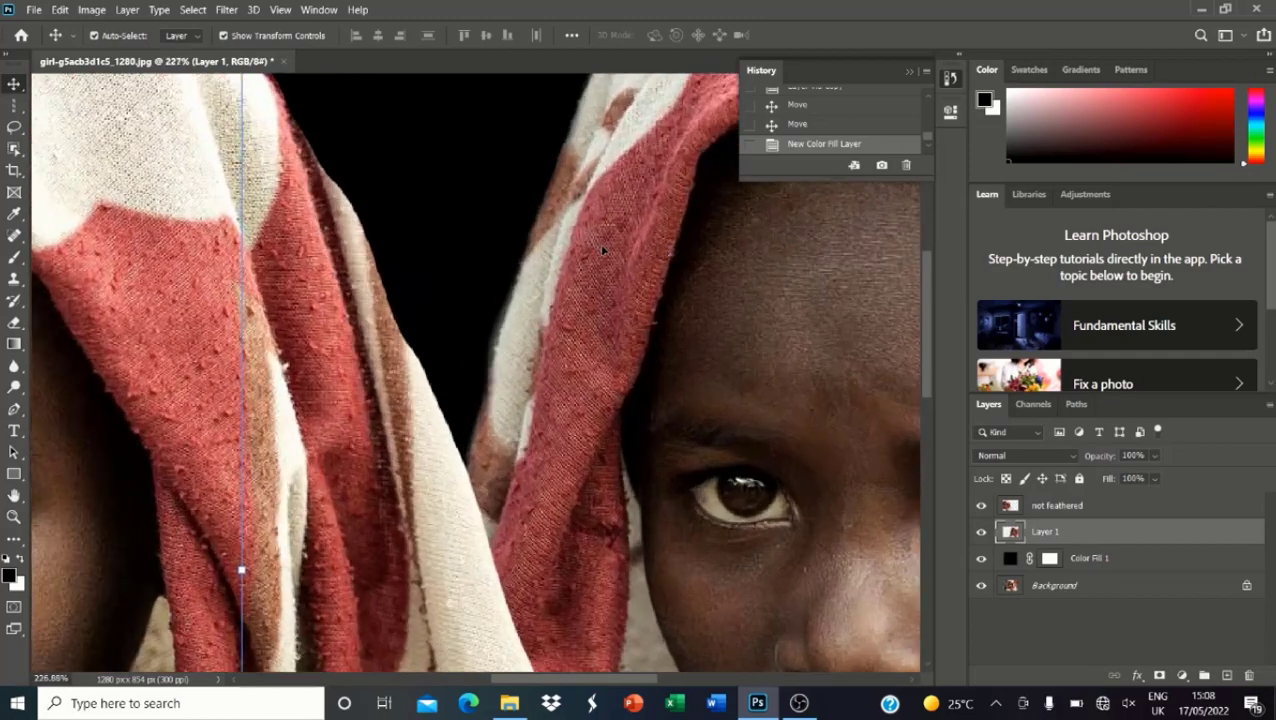
scroll(592, 250, up, 3)
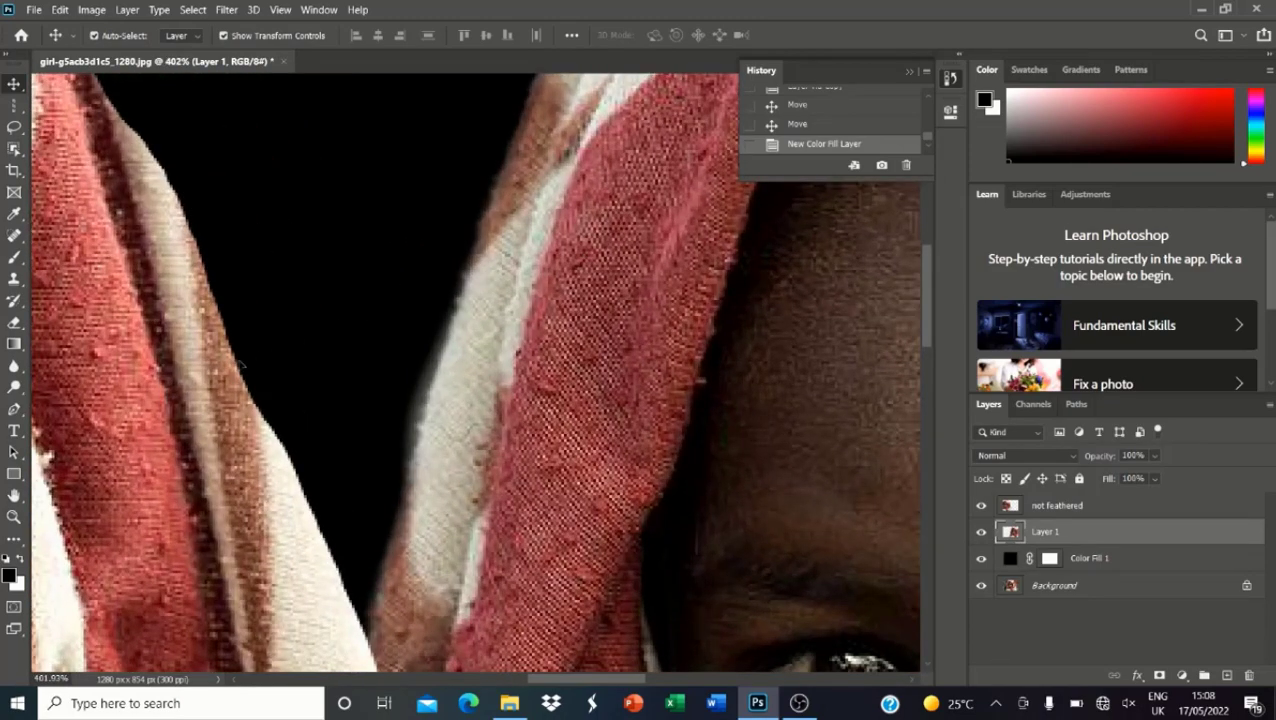
scroll(242, 366, down, 6)
scroll(358, 213, up, 4)
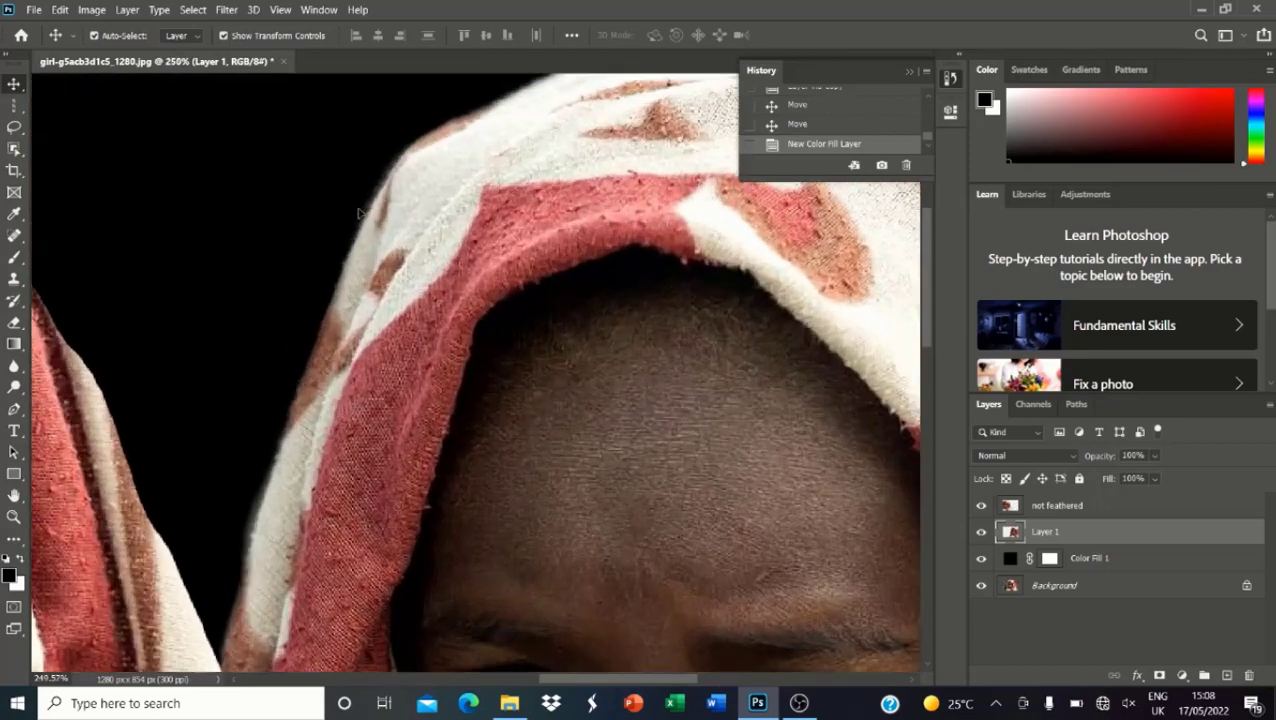
scroll(358, 213, up, 1)
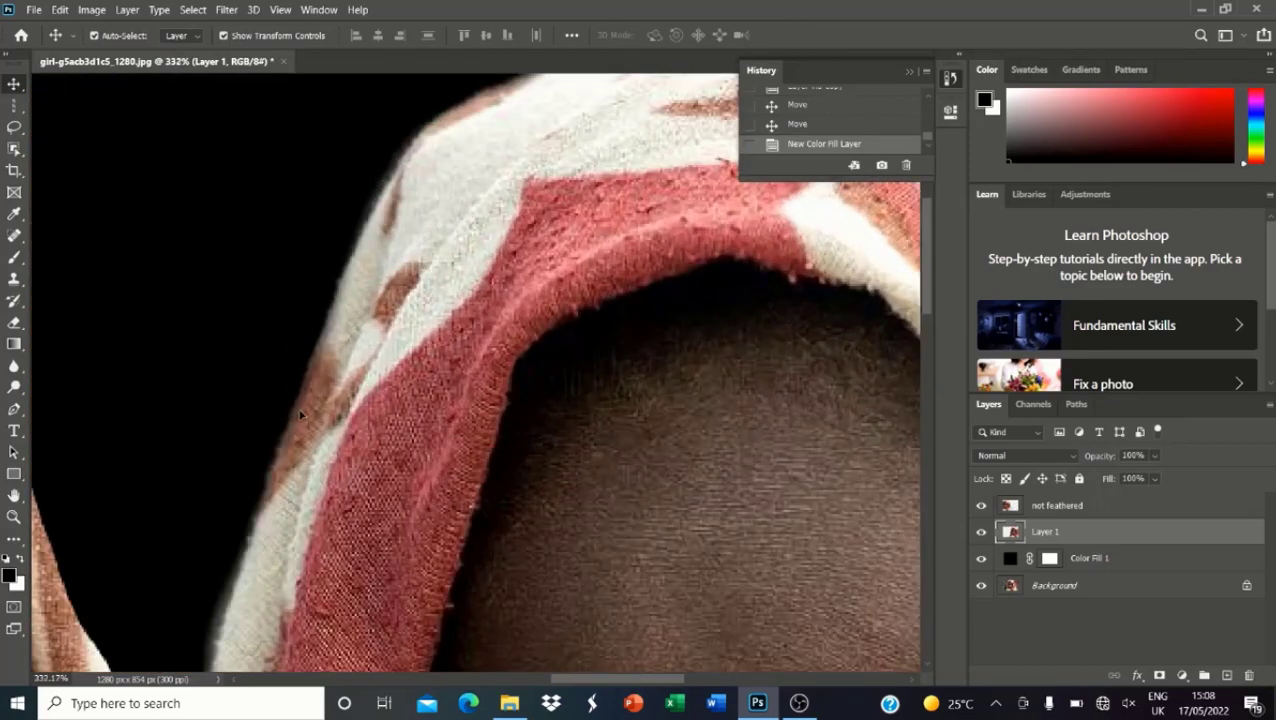
scroll(300, 415, down, 6)
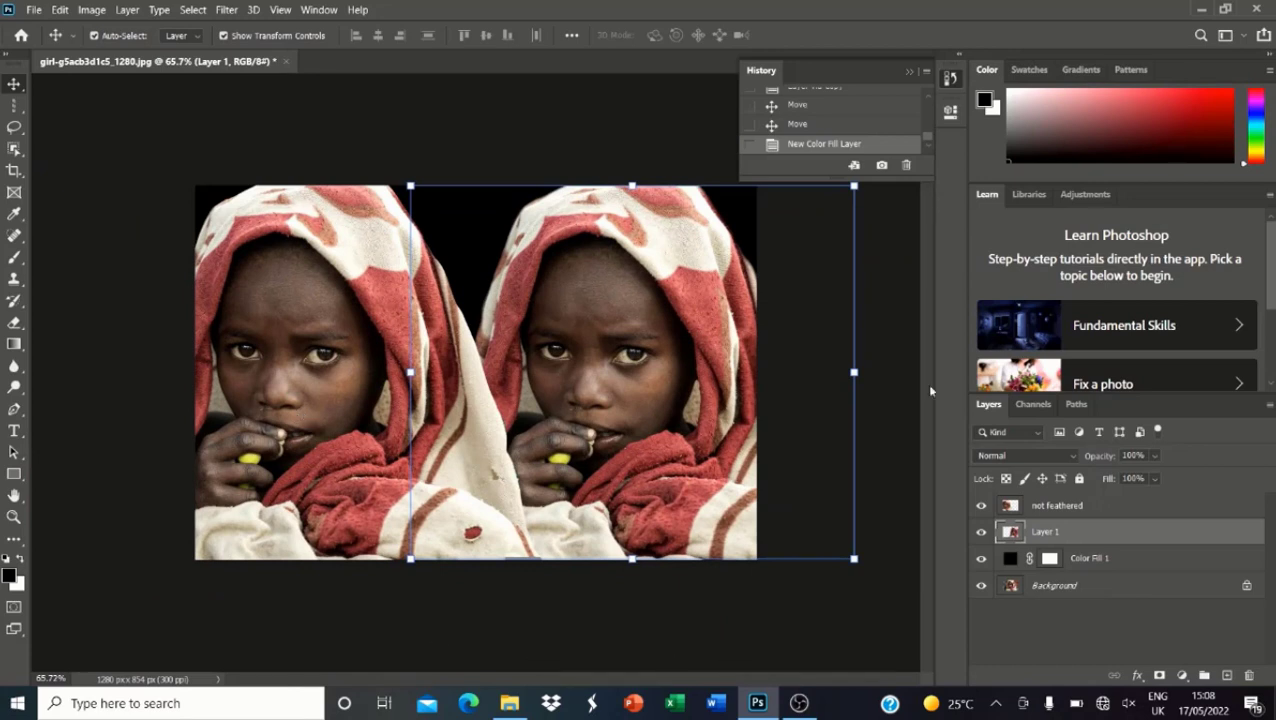
Step: Group the unfeathered and feathered child layers and name the group "Lasso Tool"
shift+click(1069, 508)
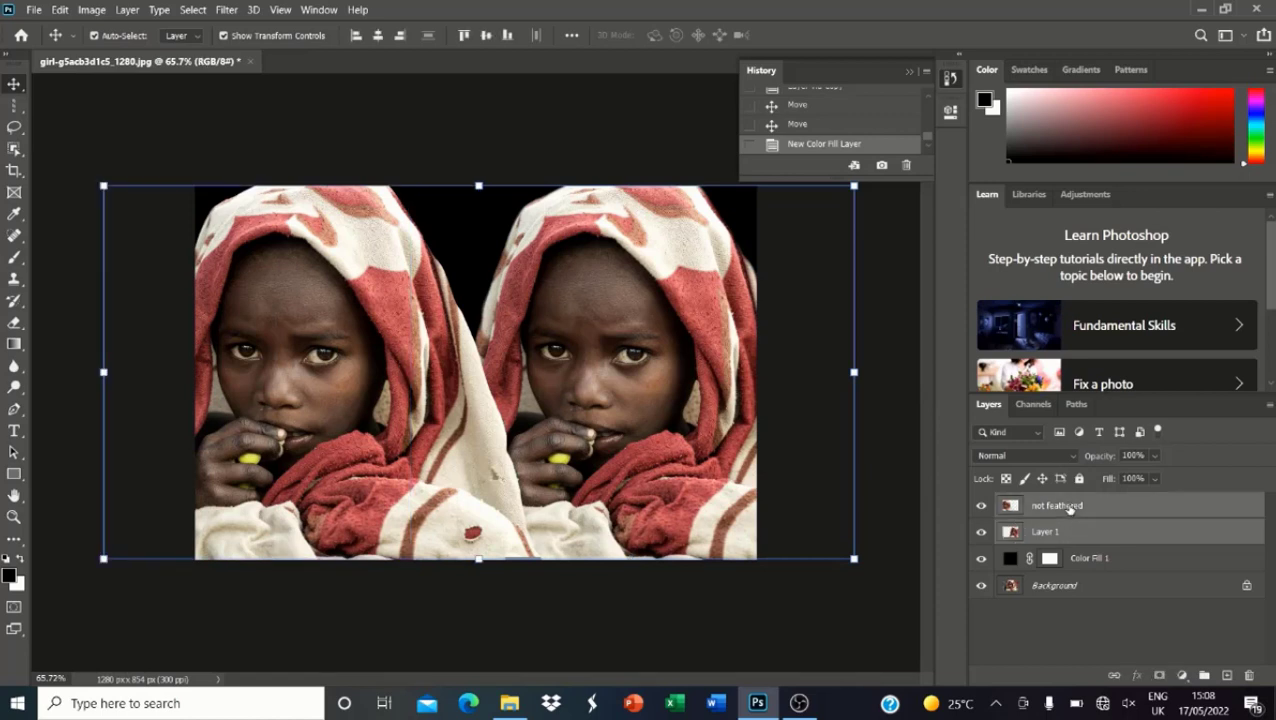
key(ctrl+g)
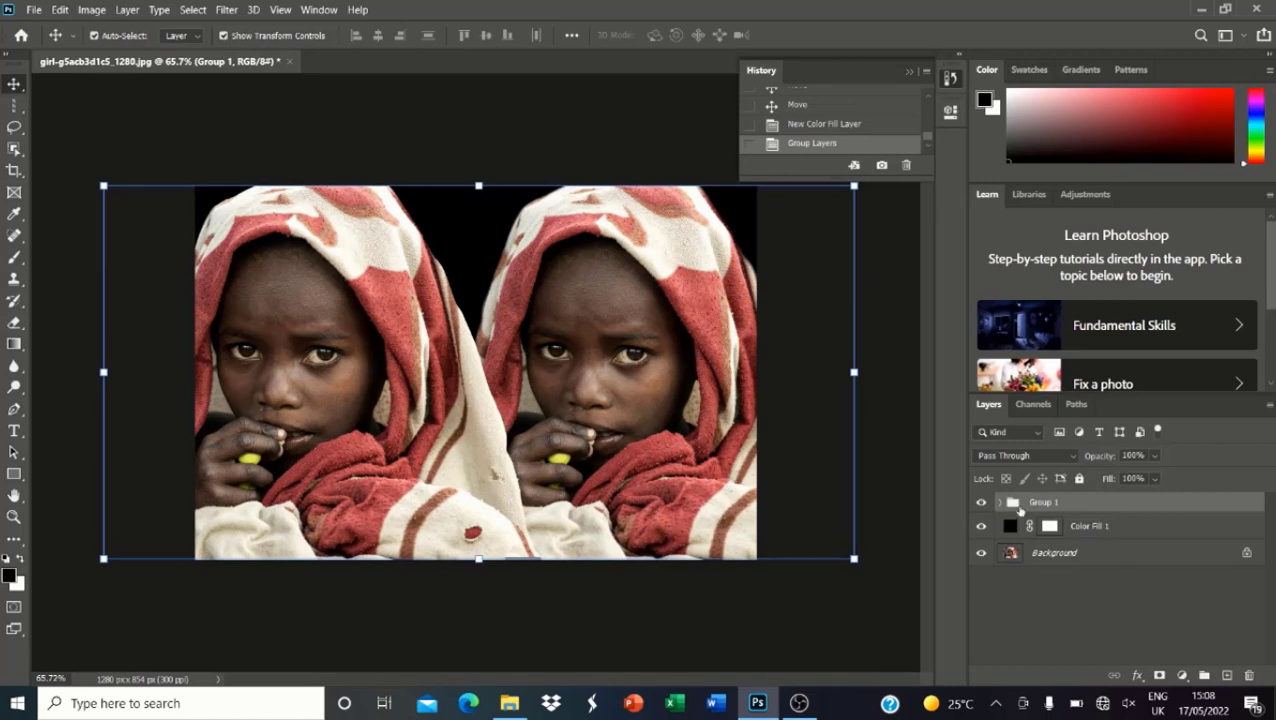
double_click(1038, 505)
text(Lasso Tool)
key(Return)
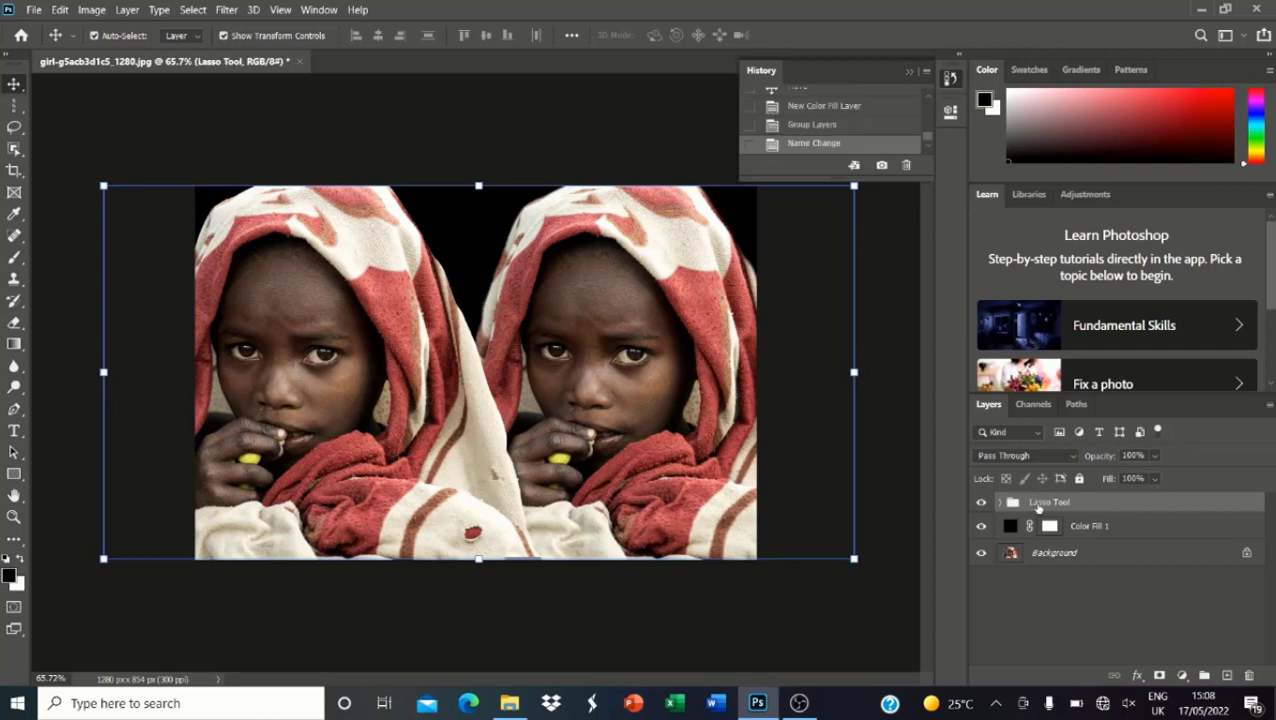
Step: Hide the black fill layer and the "Lasso Tool" group, and make the Background layer active
click(981, 526)
click(1074, 555)
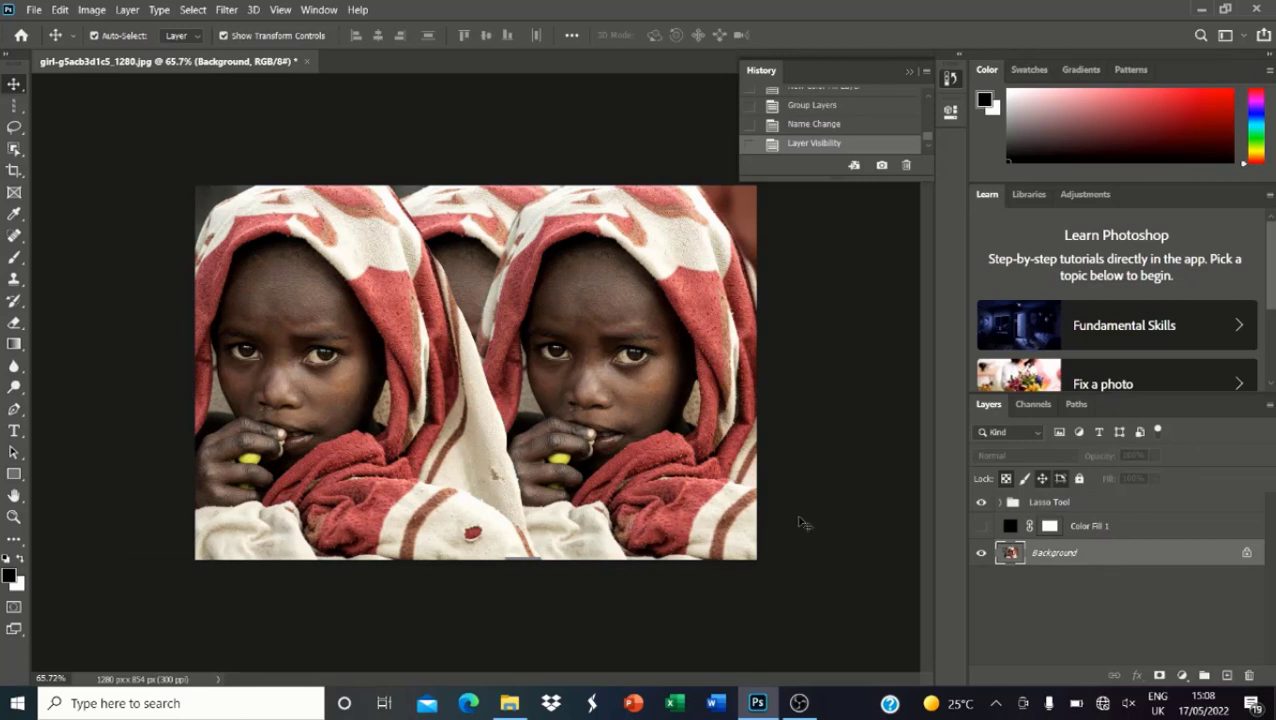
click(982, 505)
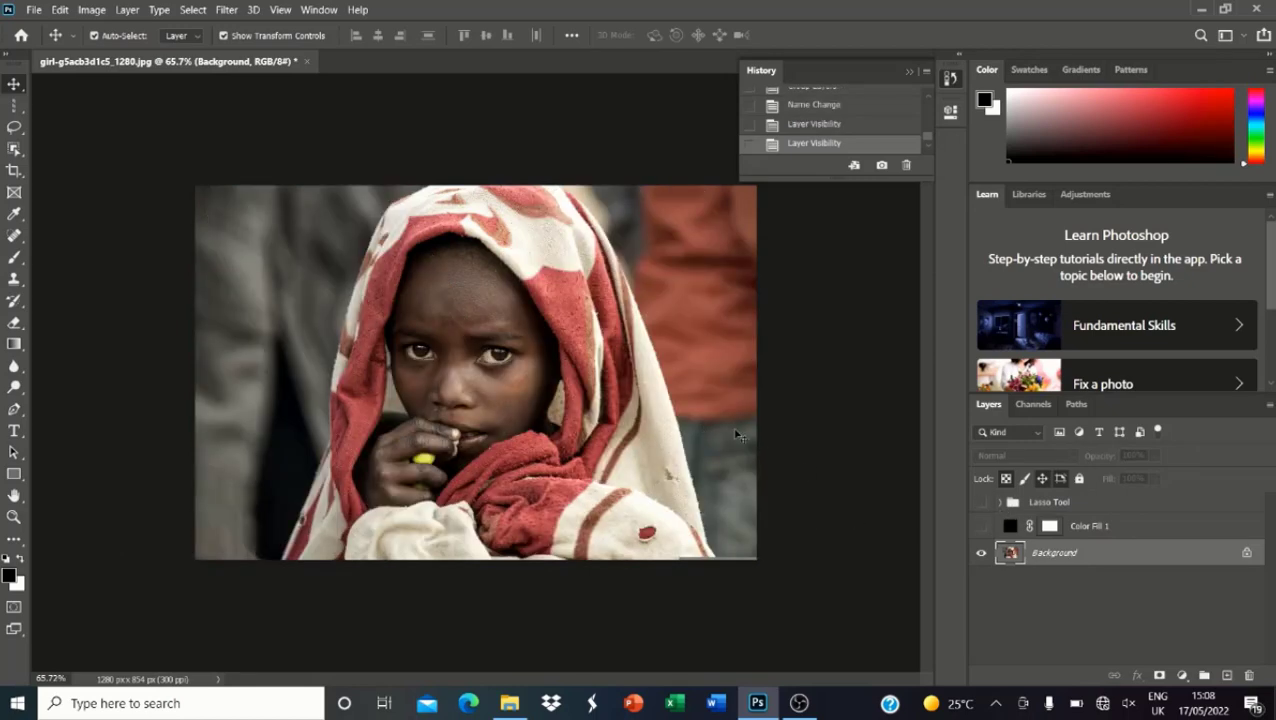
Step: Start a Magnetic Lasso outline where the scarf meets the photo's bottom edge and trace up its left side
scroll(343, 336, up, 1)
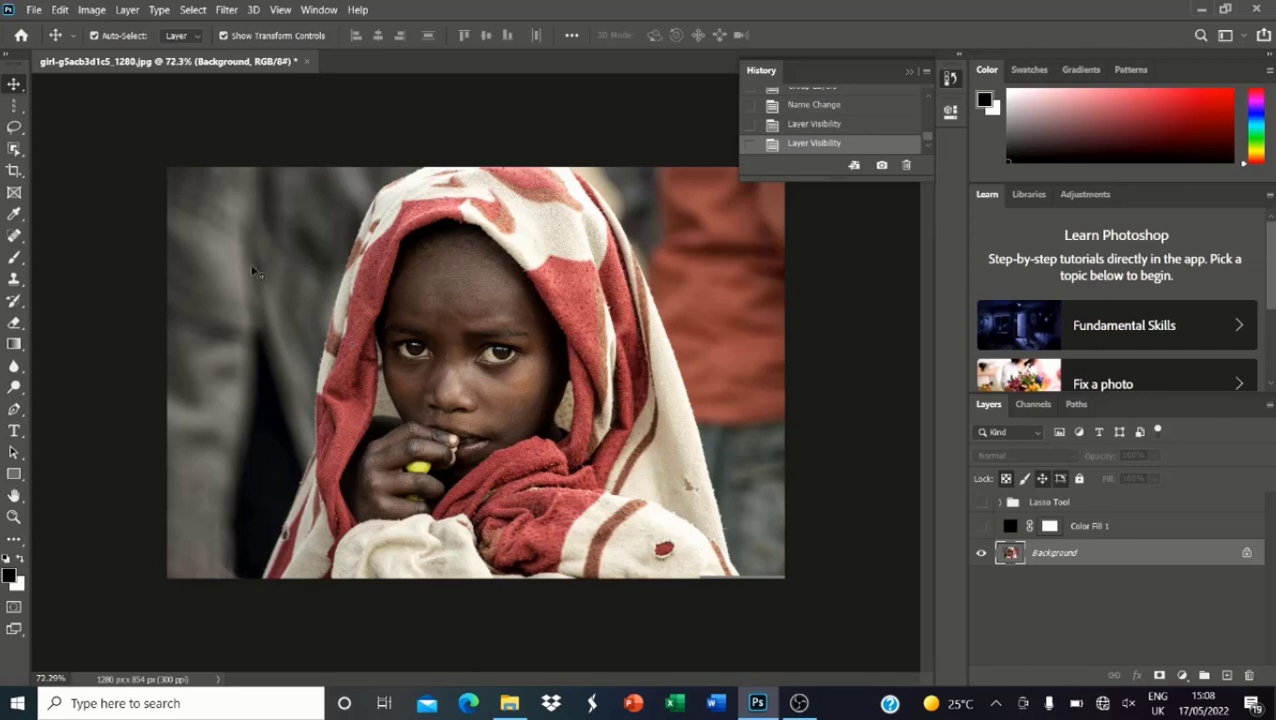
click(14, 127)
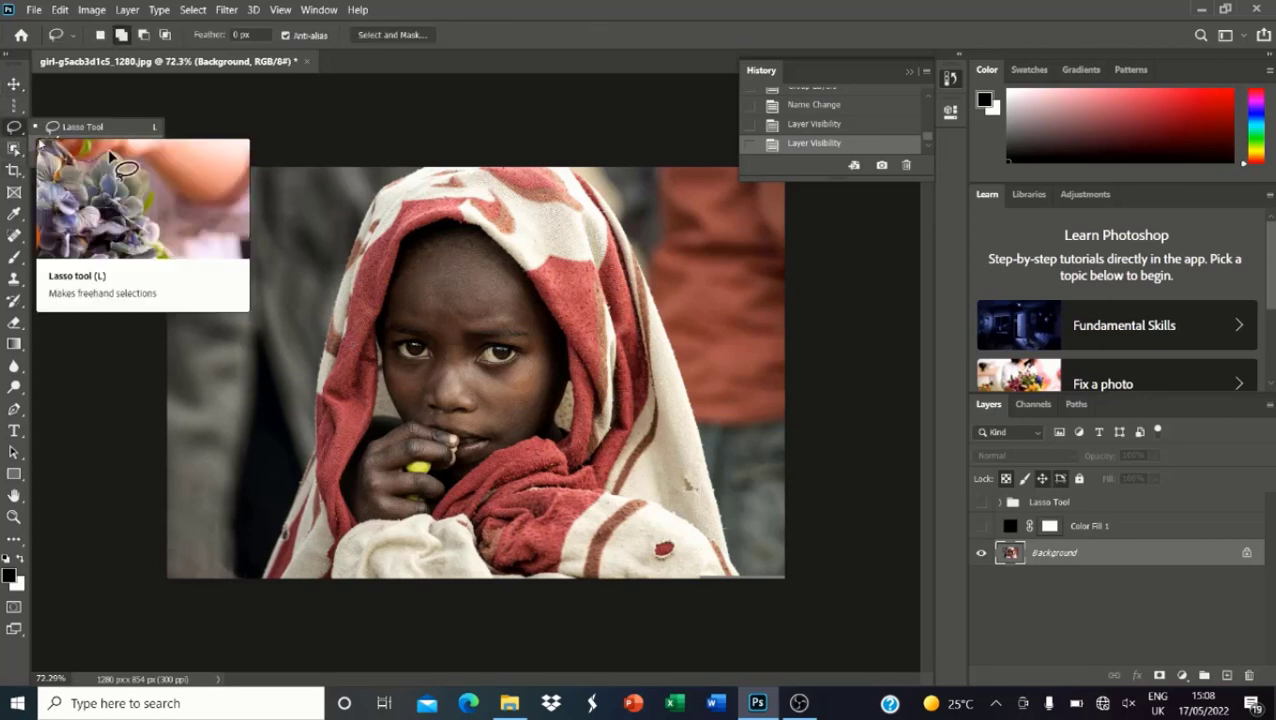
right_click(14, 127)
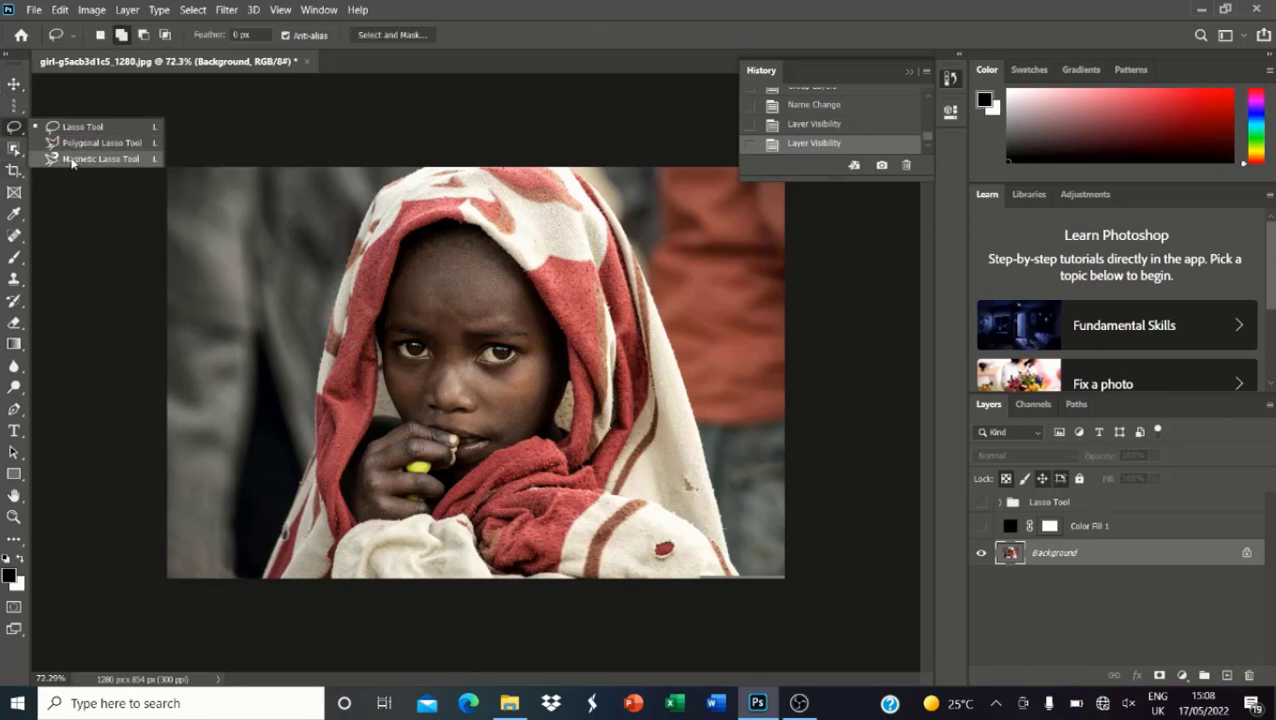
click(72, 159)
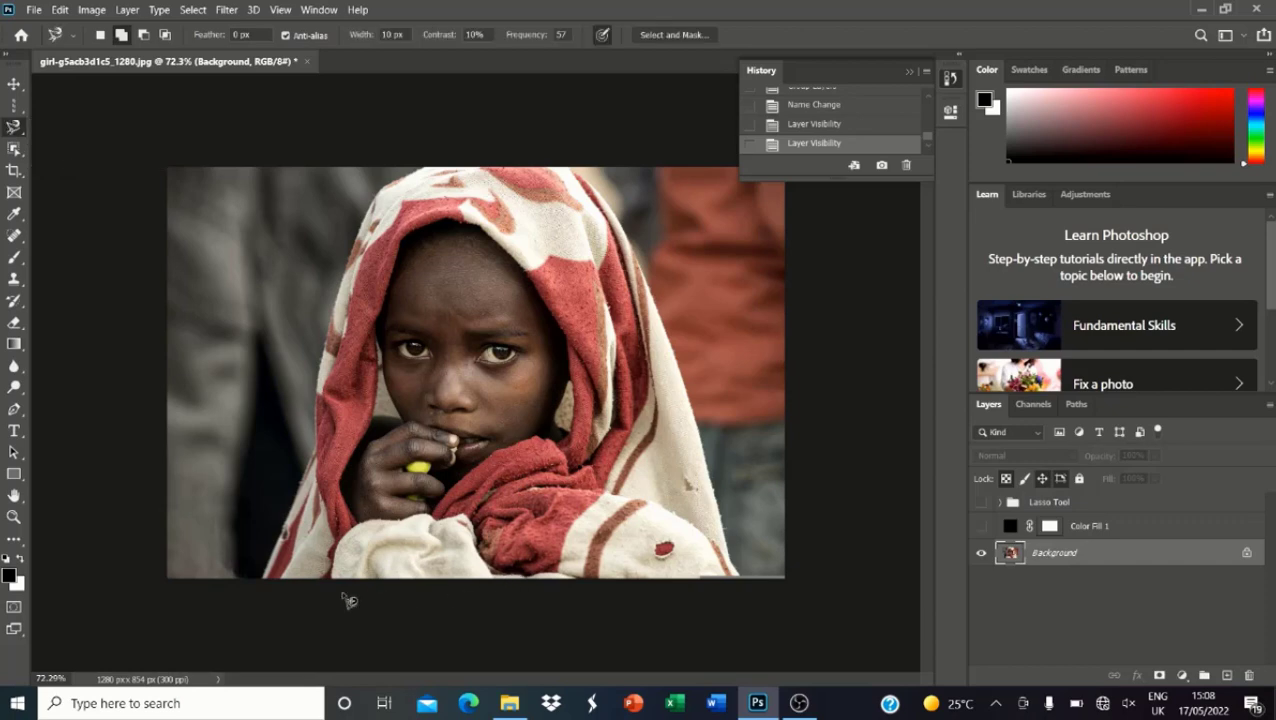
scroll(258, 599, up, 4)
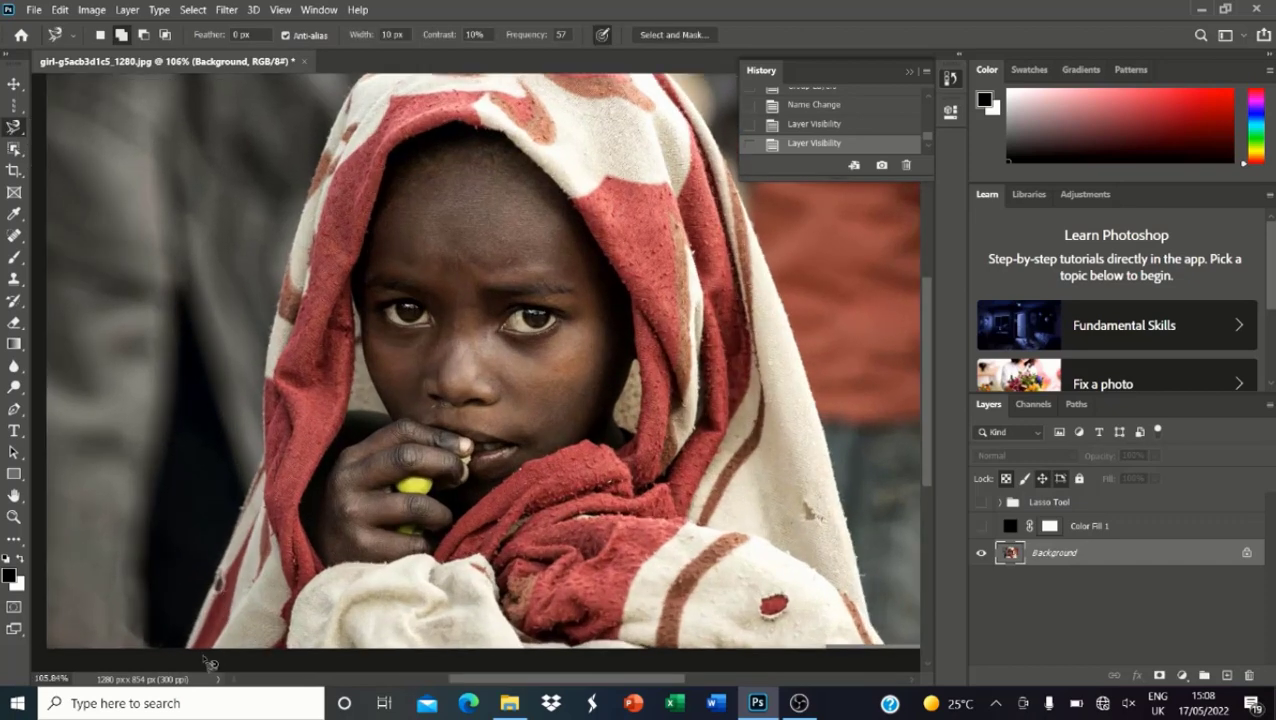
scroll(201, 667, up, 2)
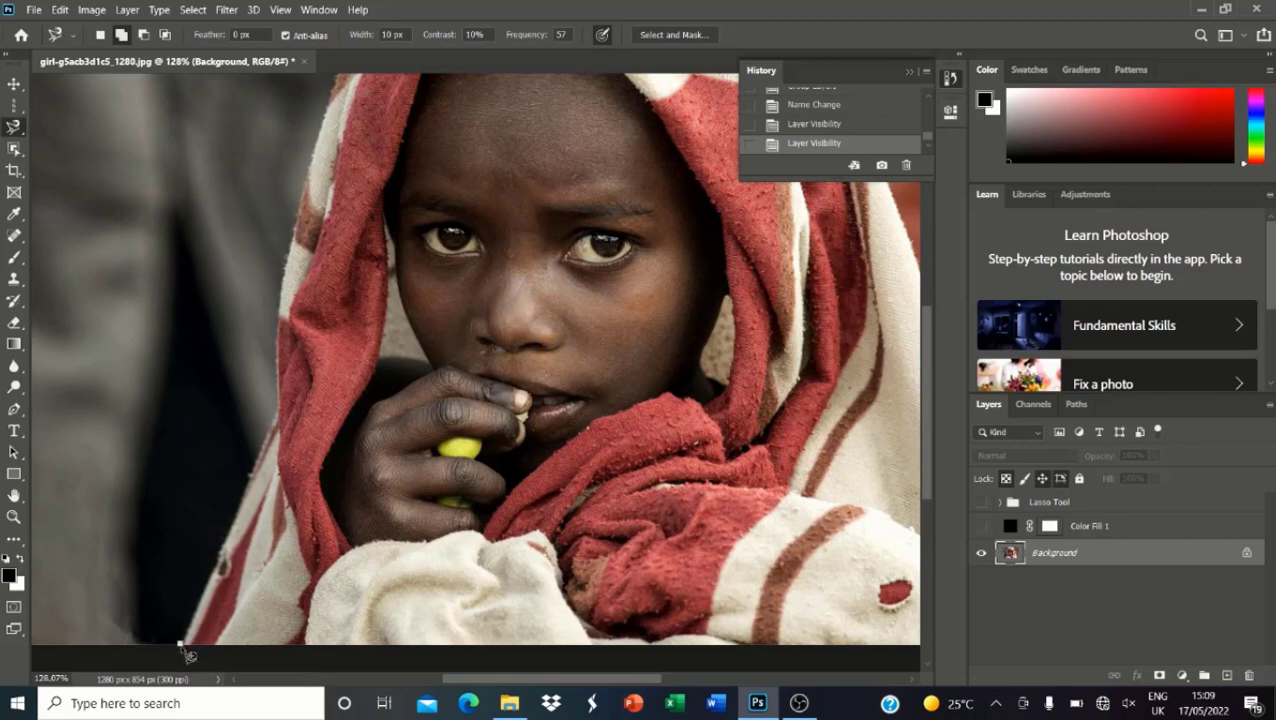
click(180, 643)
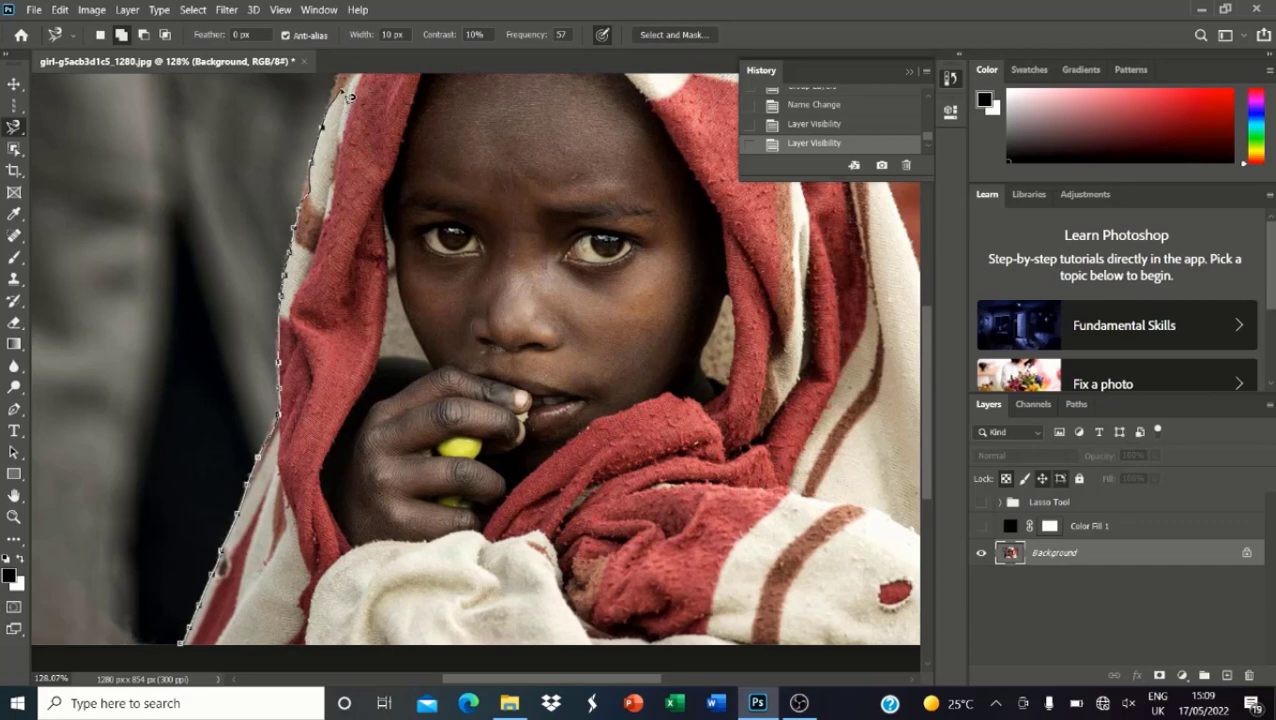
Step: Continue the Magnetic Lasso outline around the upper-left curve of the scarf and across the top of the head
scroll(347, 87, up, 3)
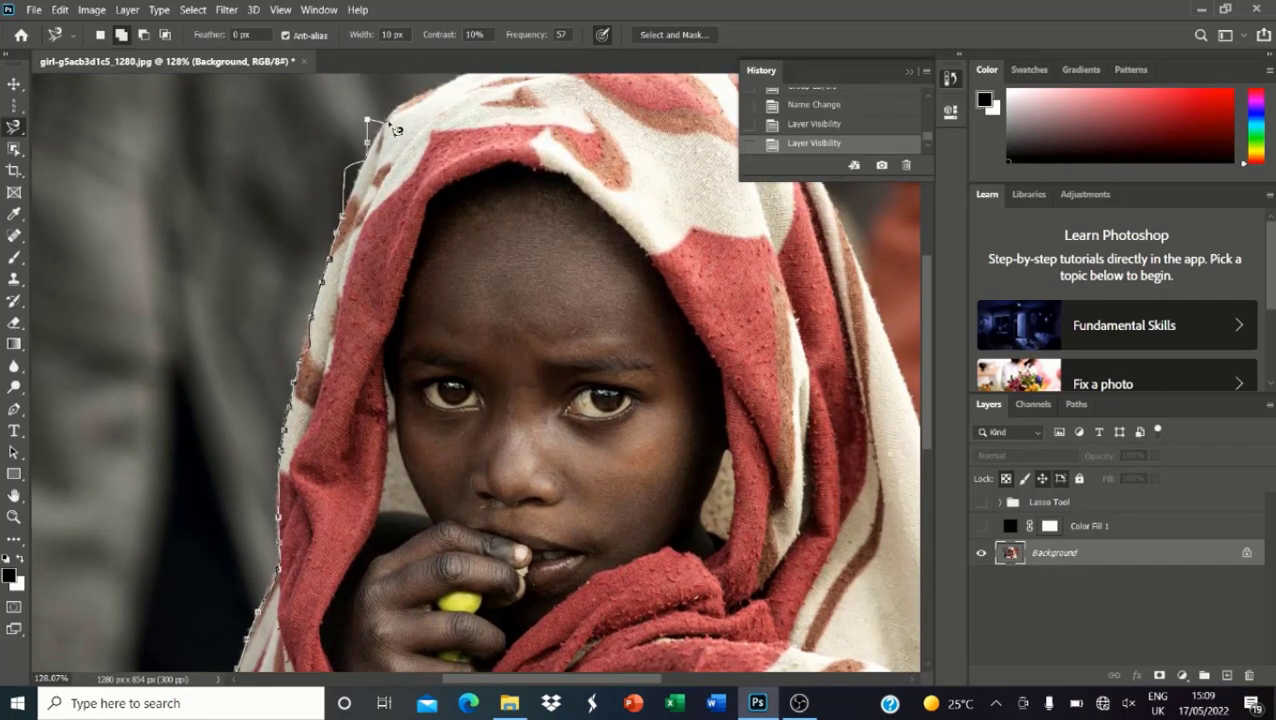
scroll(397, 130, up, 6)
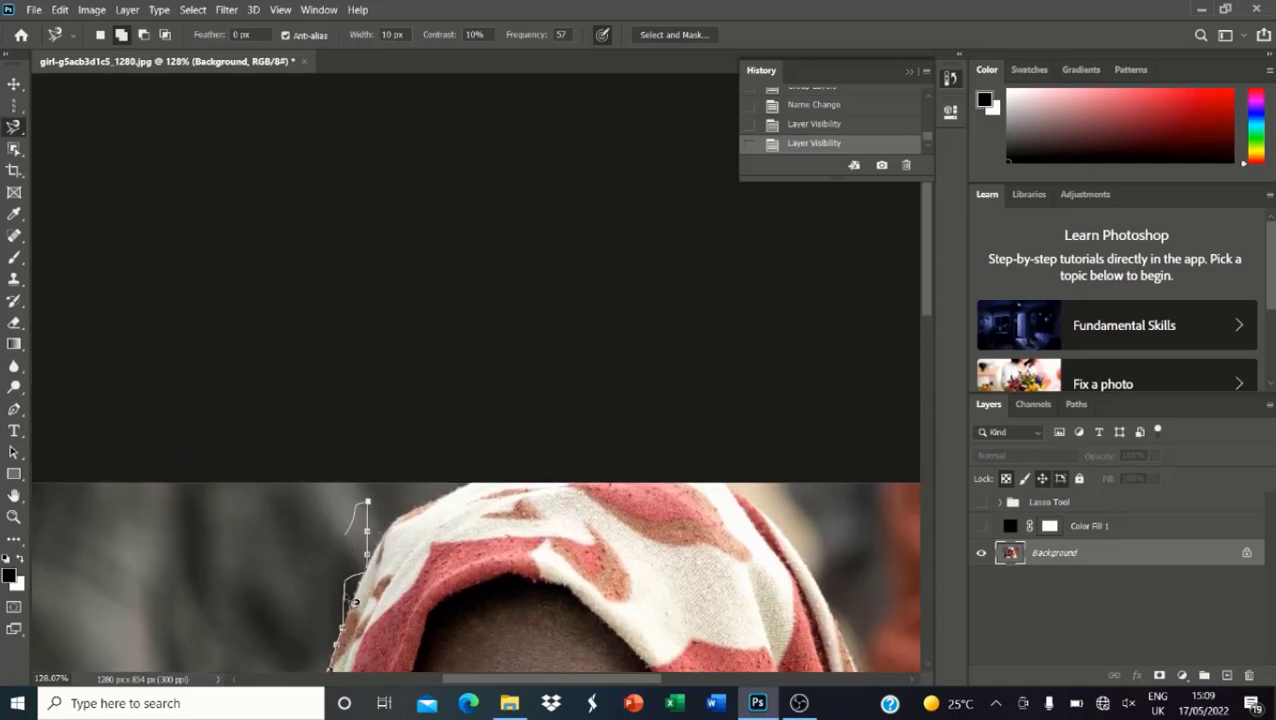
scroll(345, 482, down, 4)
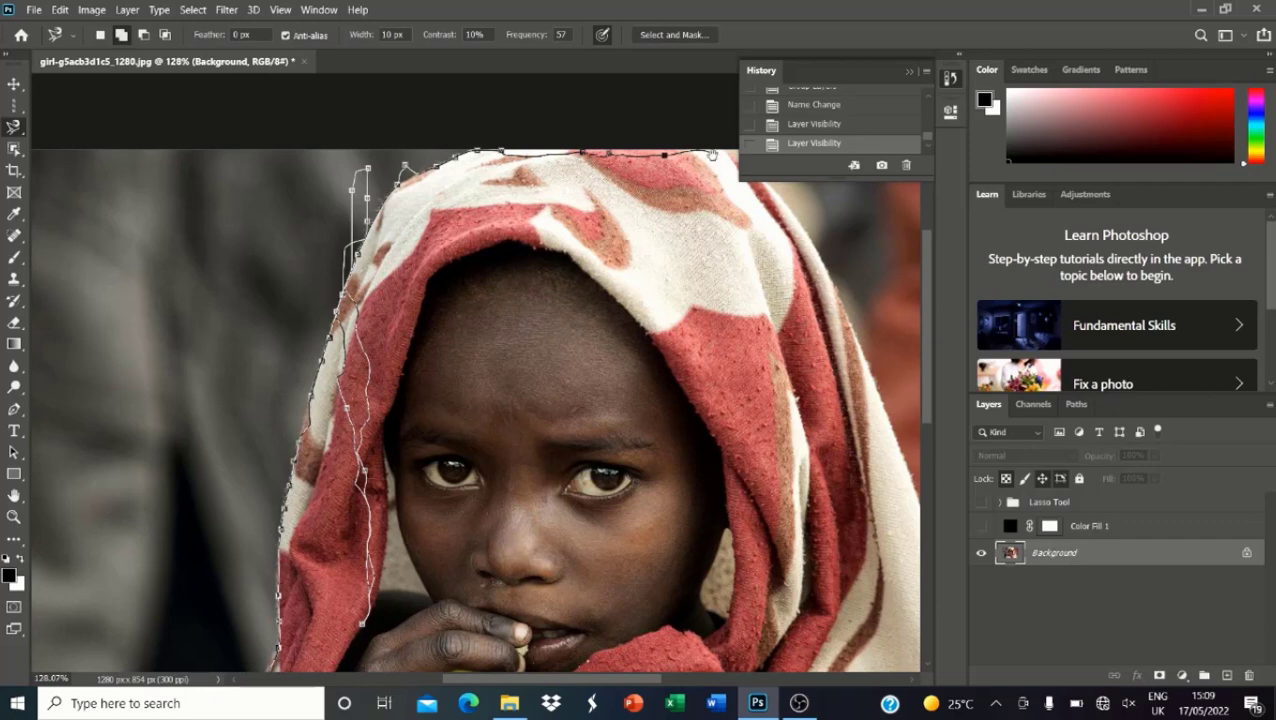
Step: Trace down the scarf's right edge and back along the photo's bottom edge, closing the selection at its starting point
drag(688, 192, 298, 193)
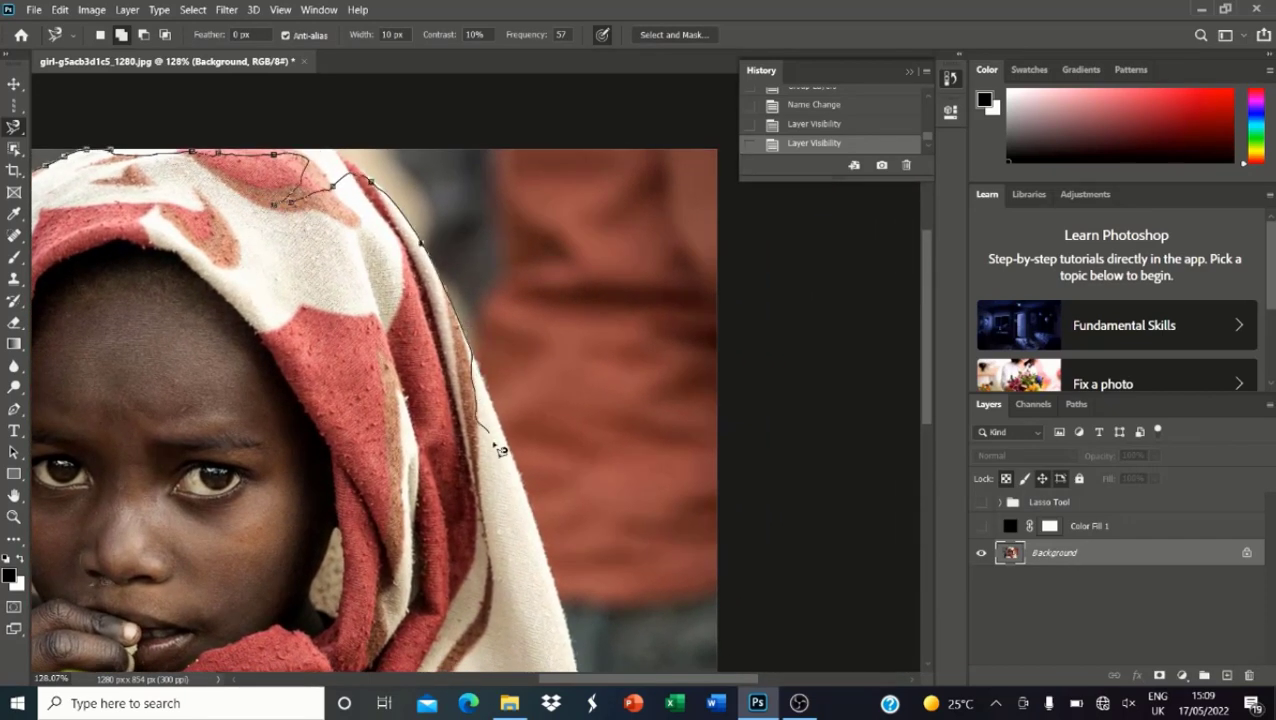
drag(563, 598, 509, 213)
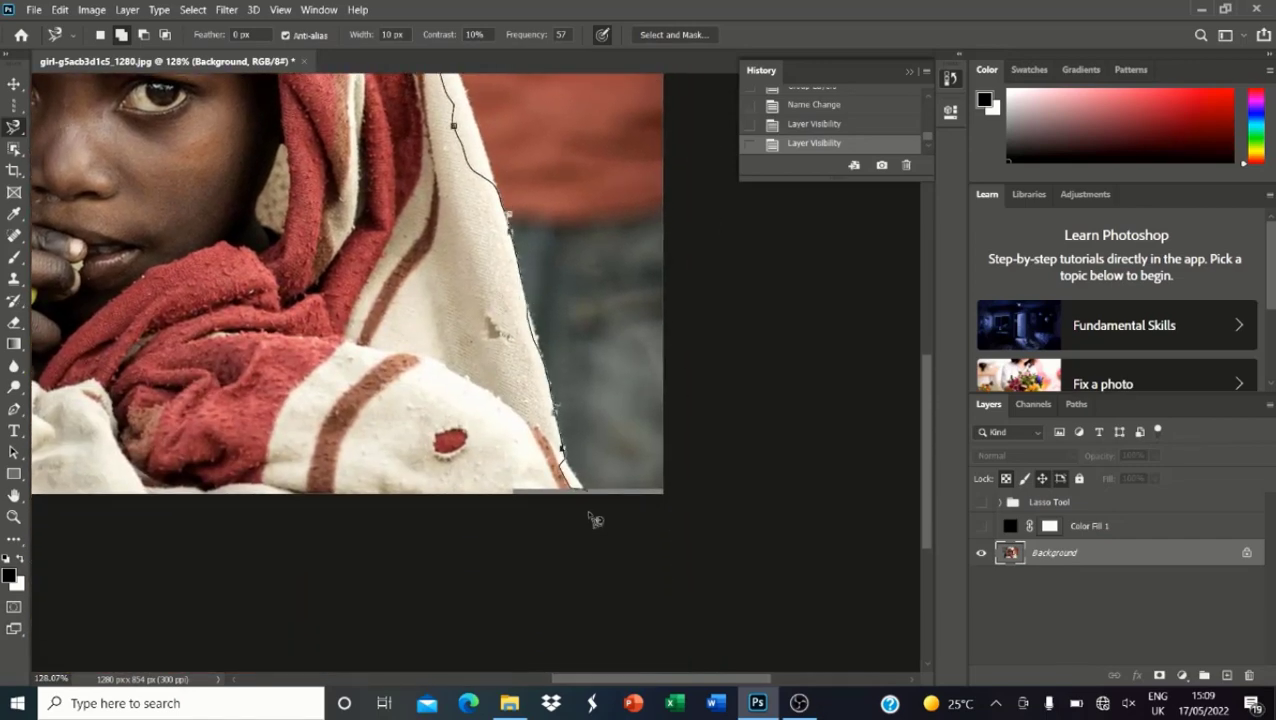
drag(581, 514, 788, 340)
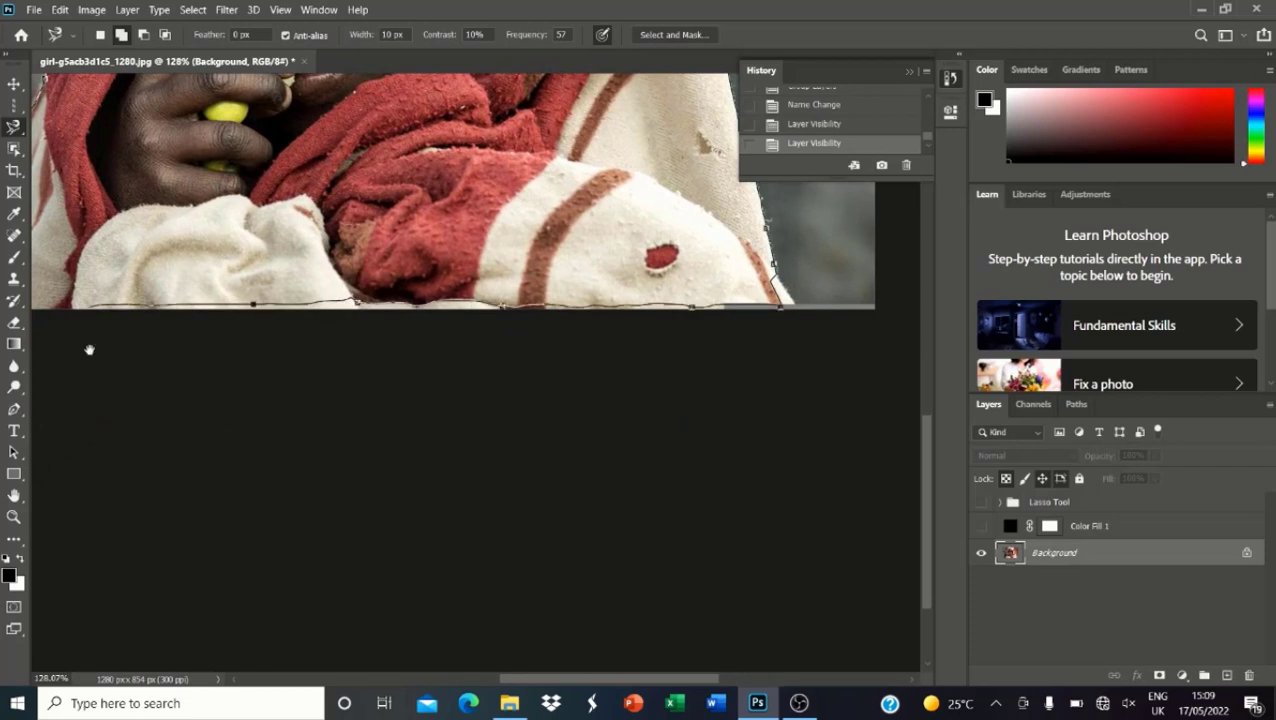
mouse_move(89, 350)
mouse_down()
mouse_move(299, 378)
mouse_move(552, 396)
mouse_up()
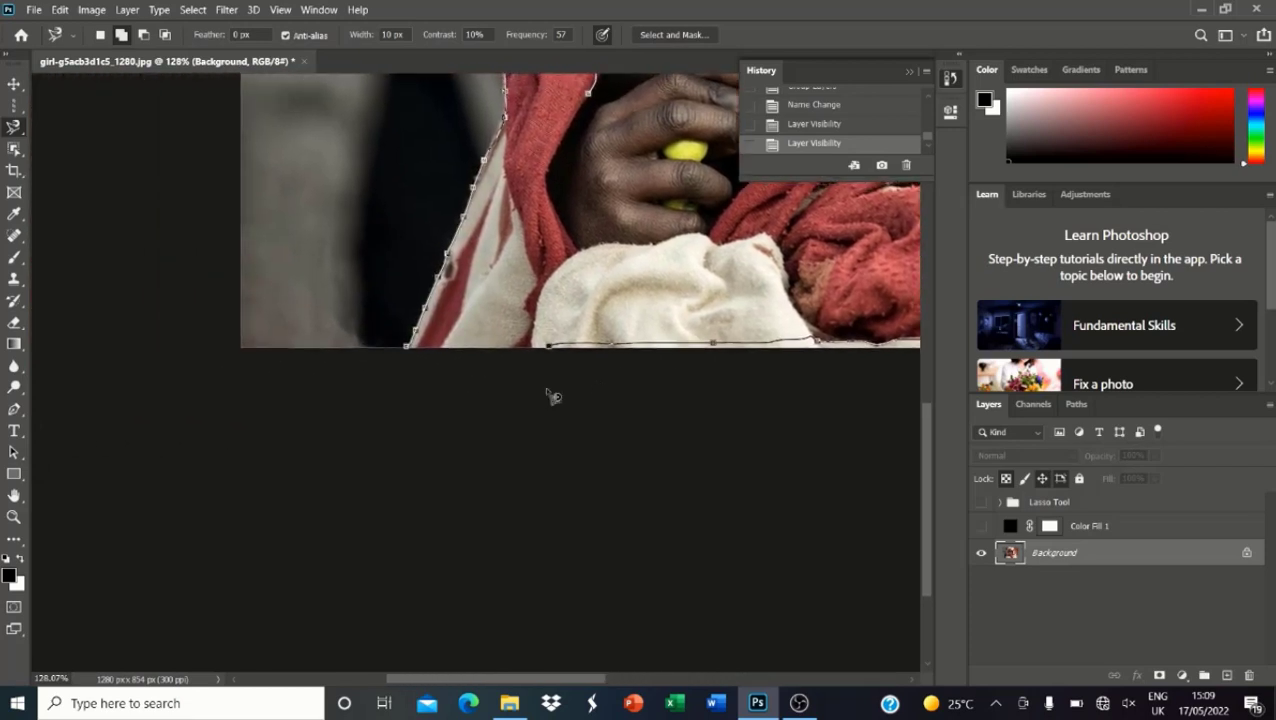
click(407, 348)
key(ctrl+0)
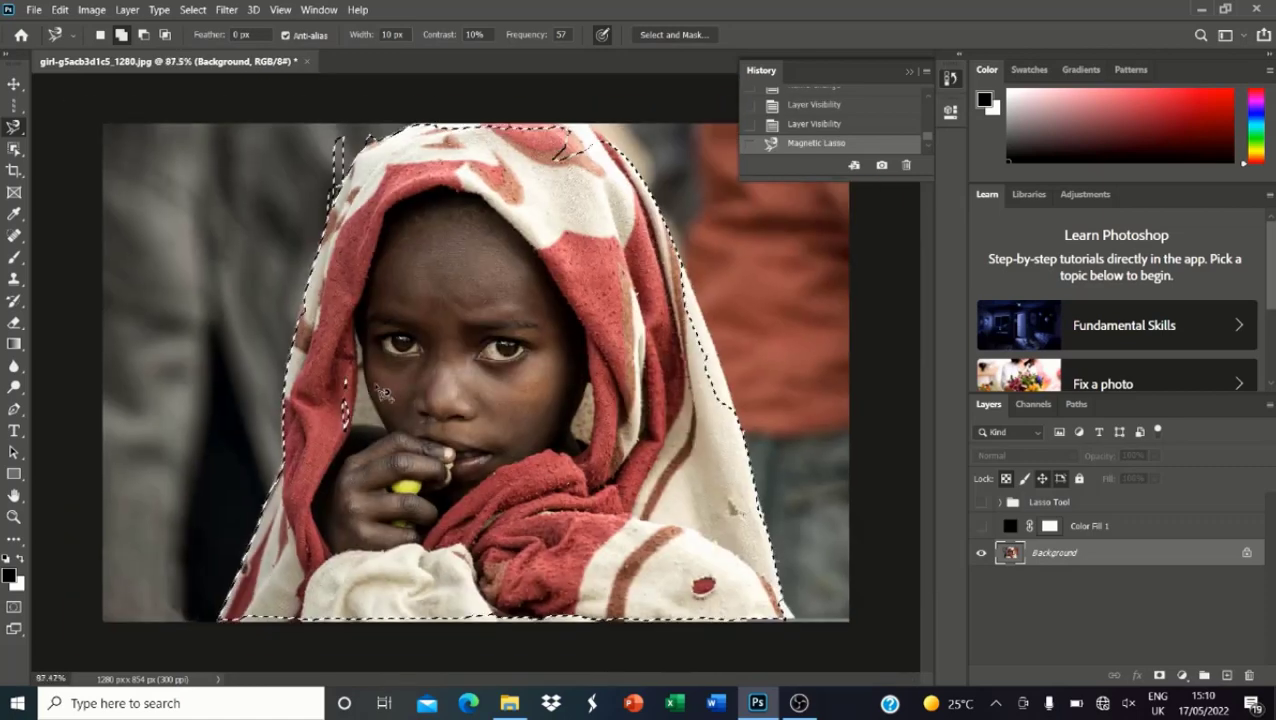
Step: Subtract the stray background slivers beside the scarf's upper-left edge from the selection with the Magnetic Lasso
scroll(300, 242, up, 7)
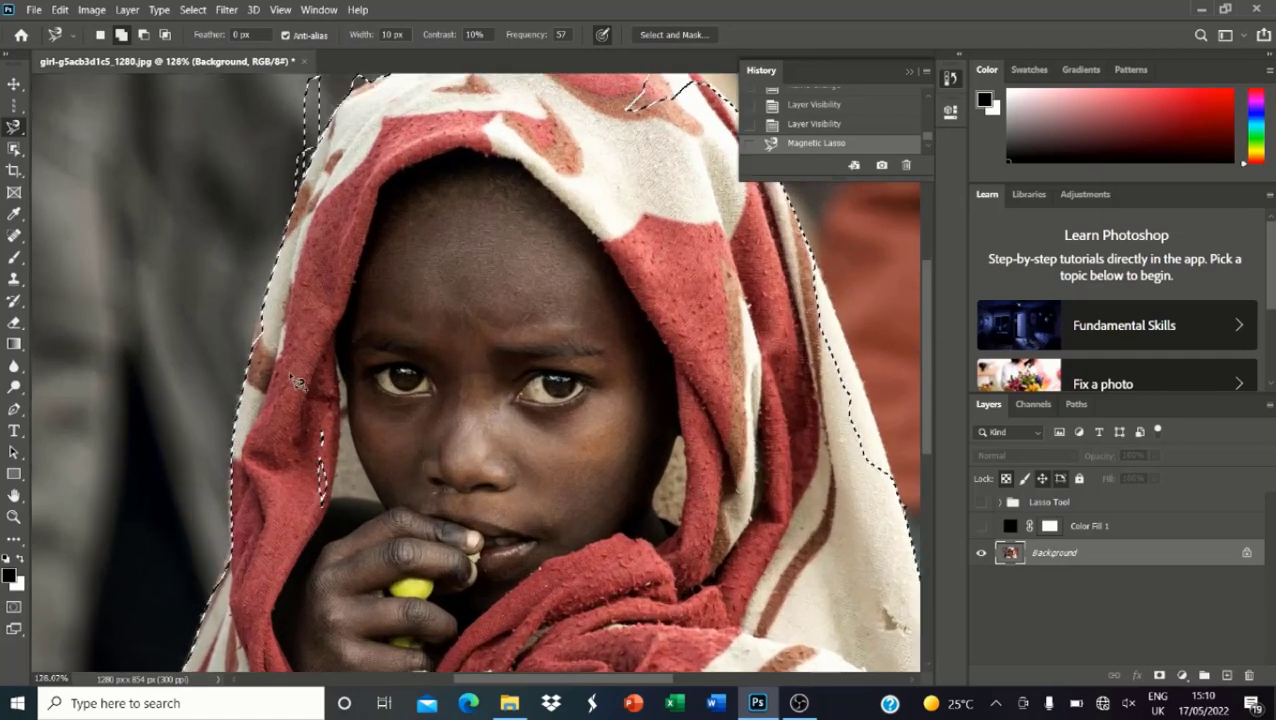
click(143, 35)
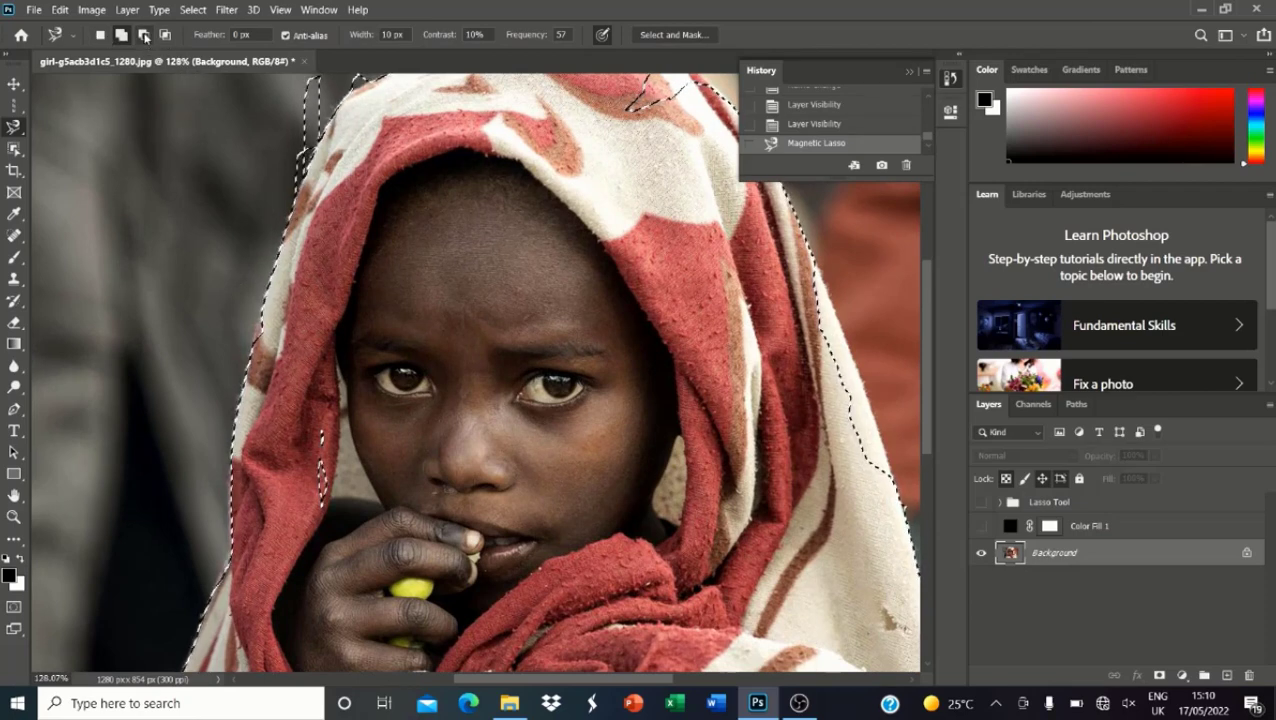
scroll(576, 420, down, 2)
scroll(381, 190, up, 3)
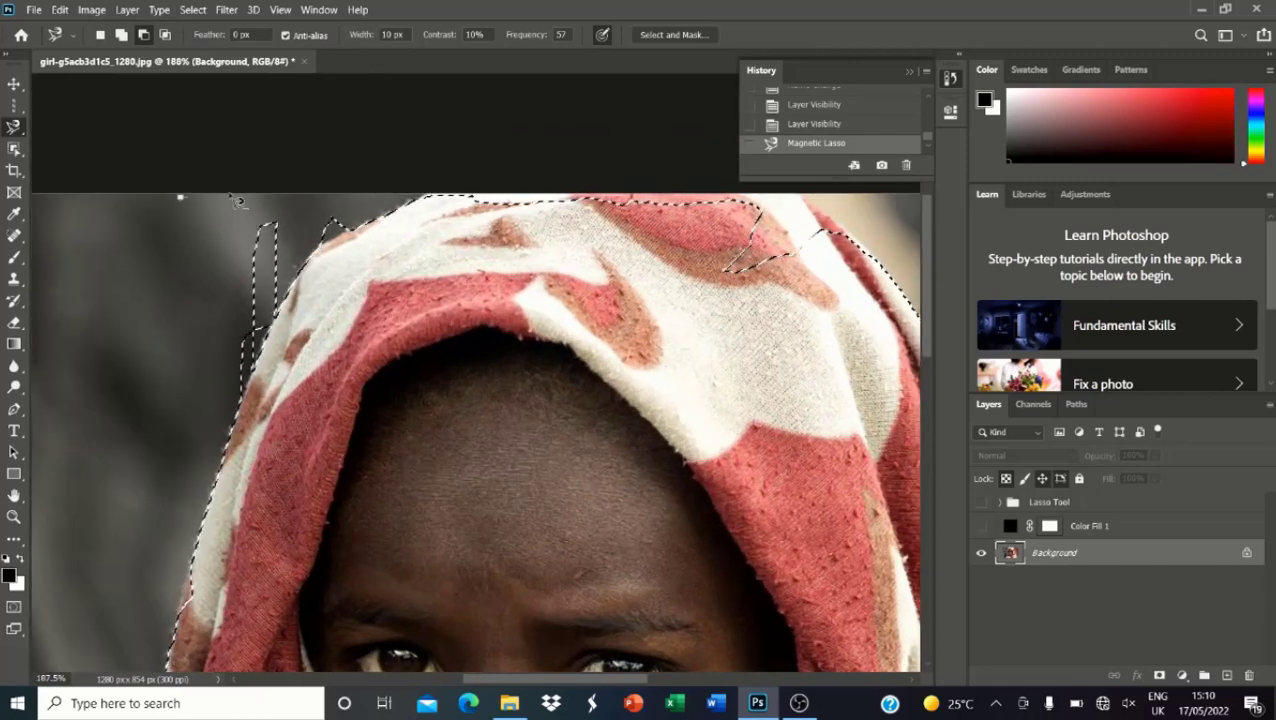
click(180, 196)
click(388, 192)
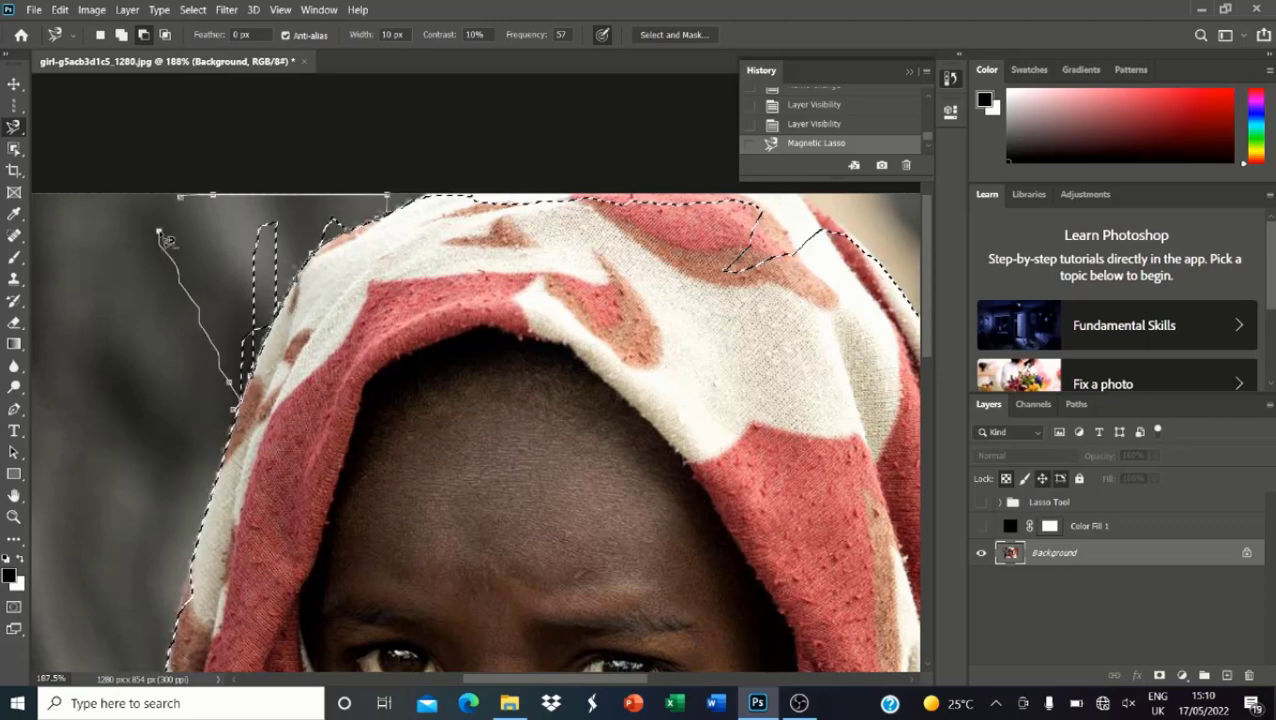
click(181, 198)
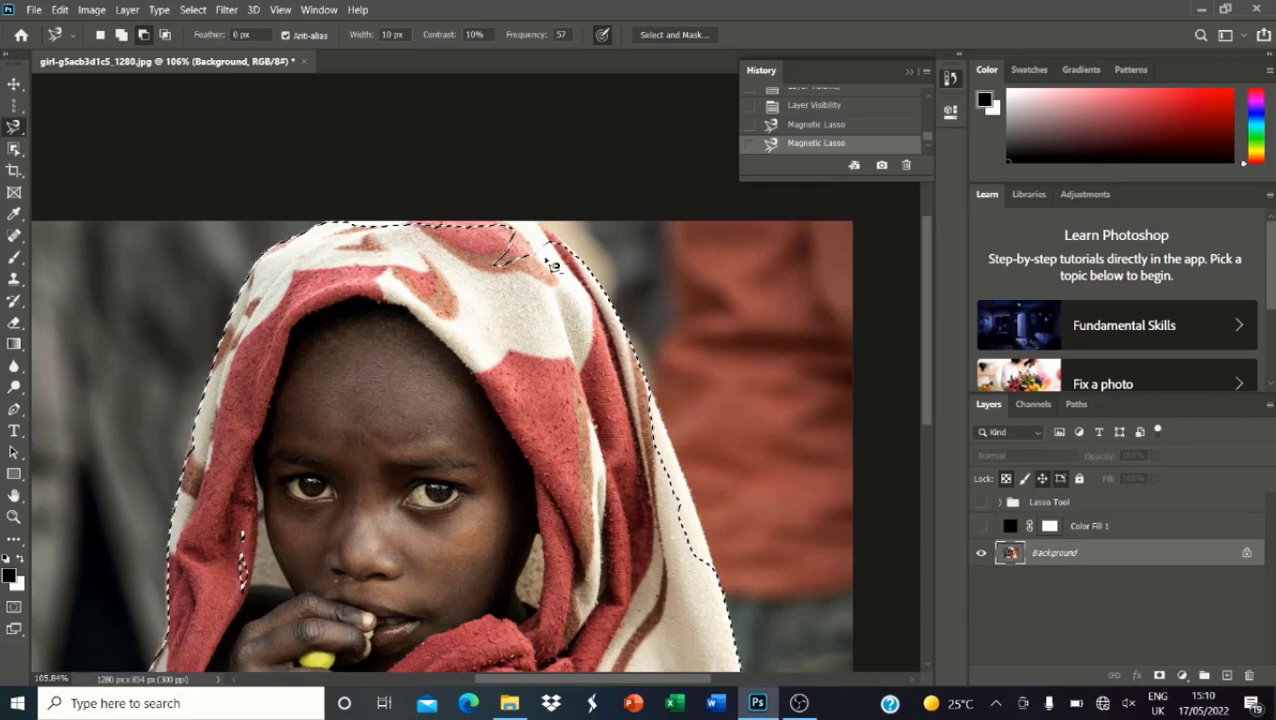
Step: Add the unselected sliver inside the red fold left of the face to the selection
scroll(550, 262, down, 4)
scroll(262, 315, up, 2)
scroll(262, 315, up, 5)
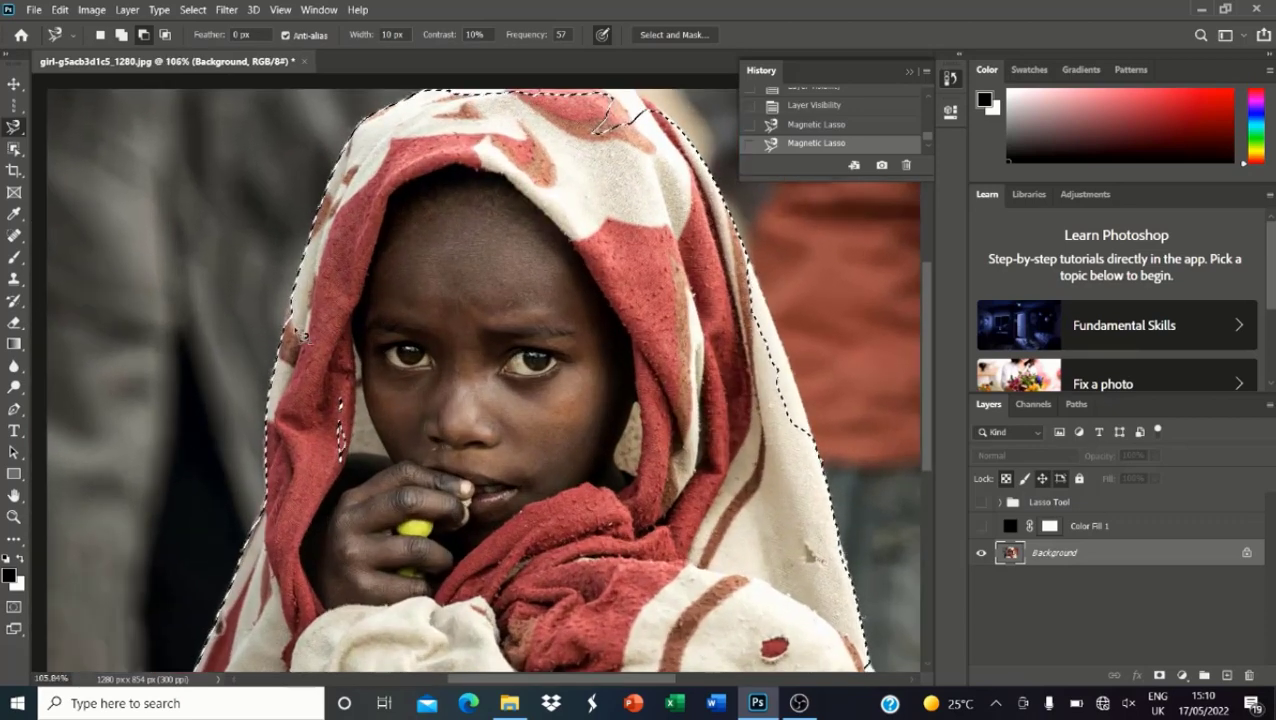
click(121, 34)
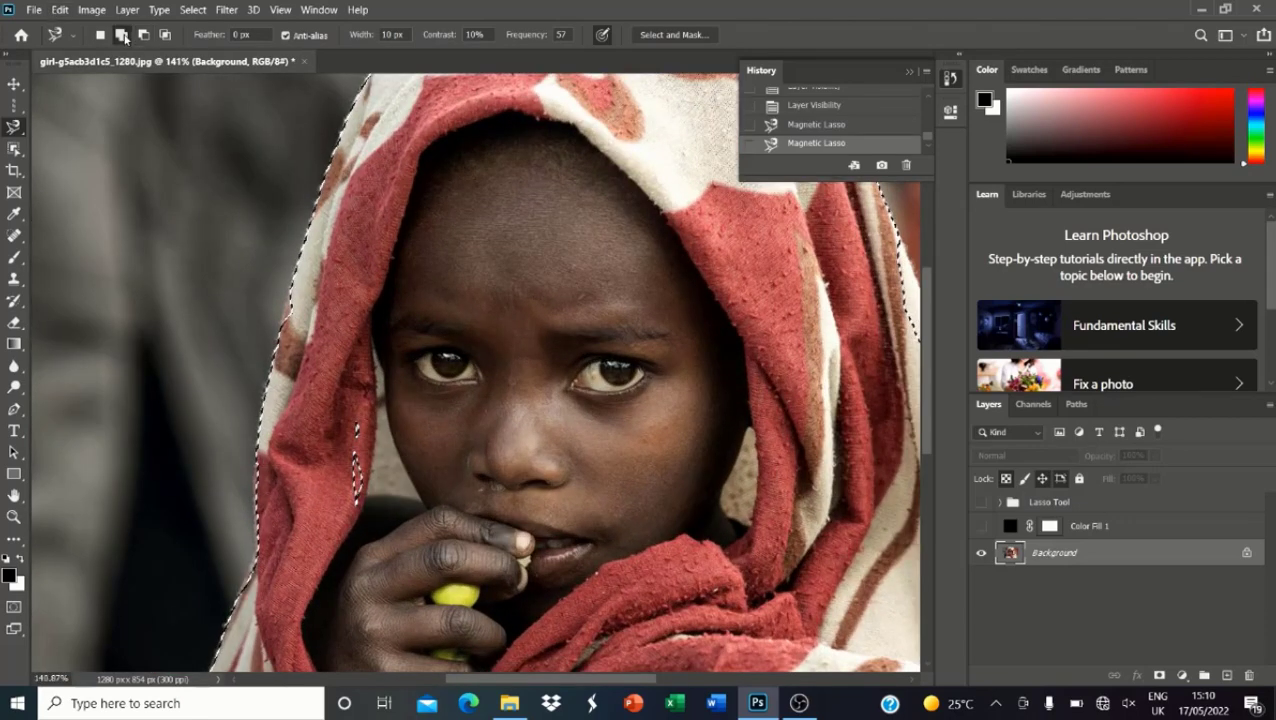
click(499, 221)
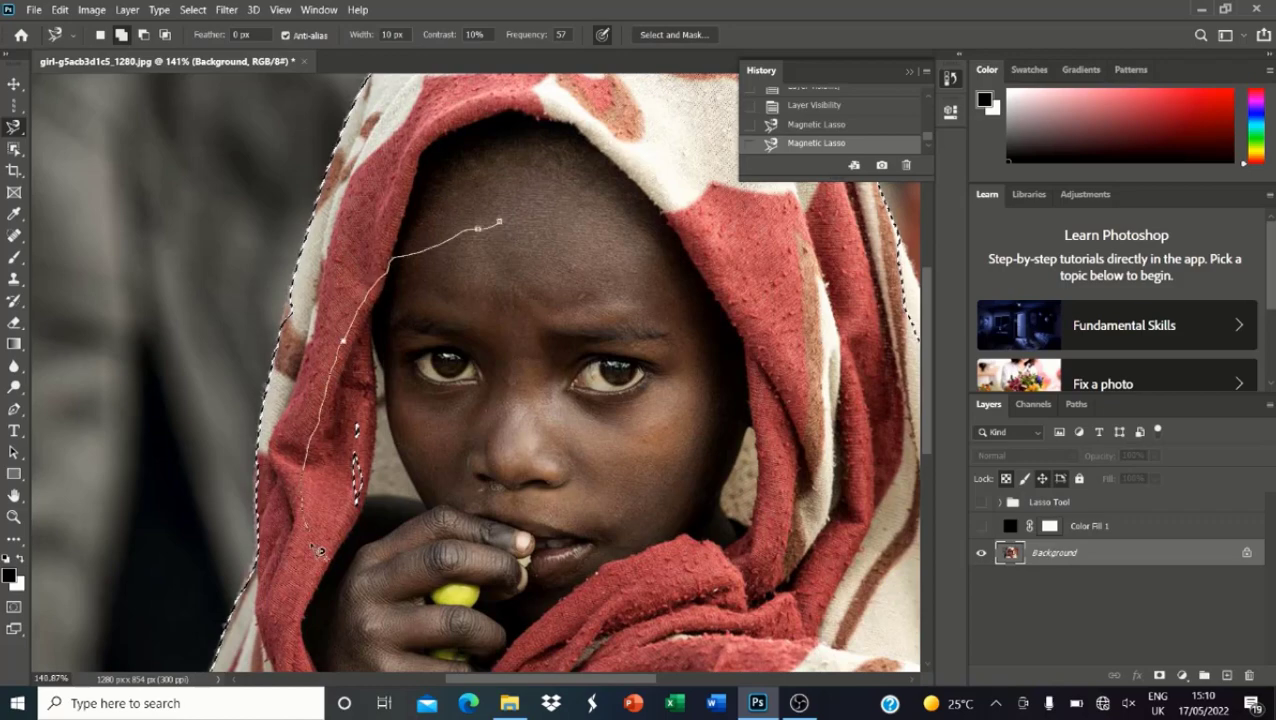
click(499, 222)
scroll(500, 240, down, 7)
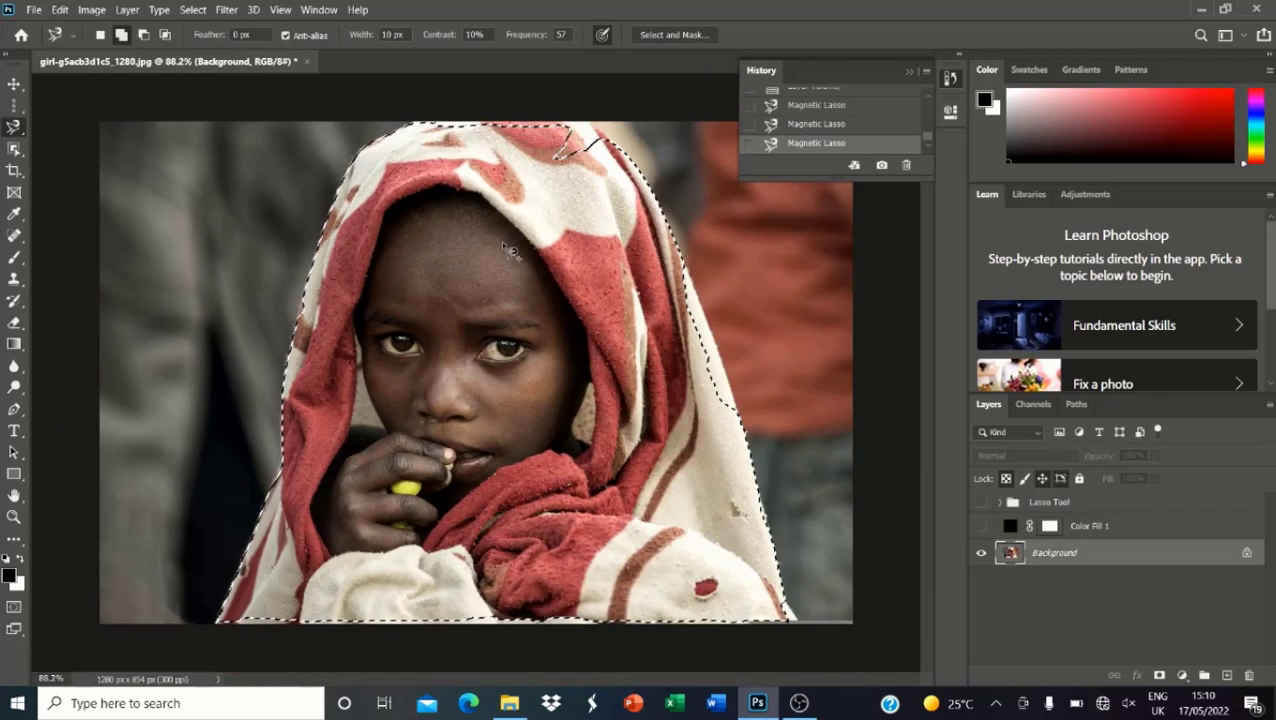
Step: Add the missed strip along the garment's bottom edge, out to the lower-right corner, to the selection
scroll(502, 540, up, 7)
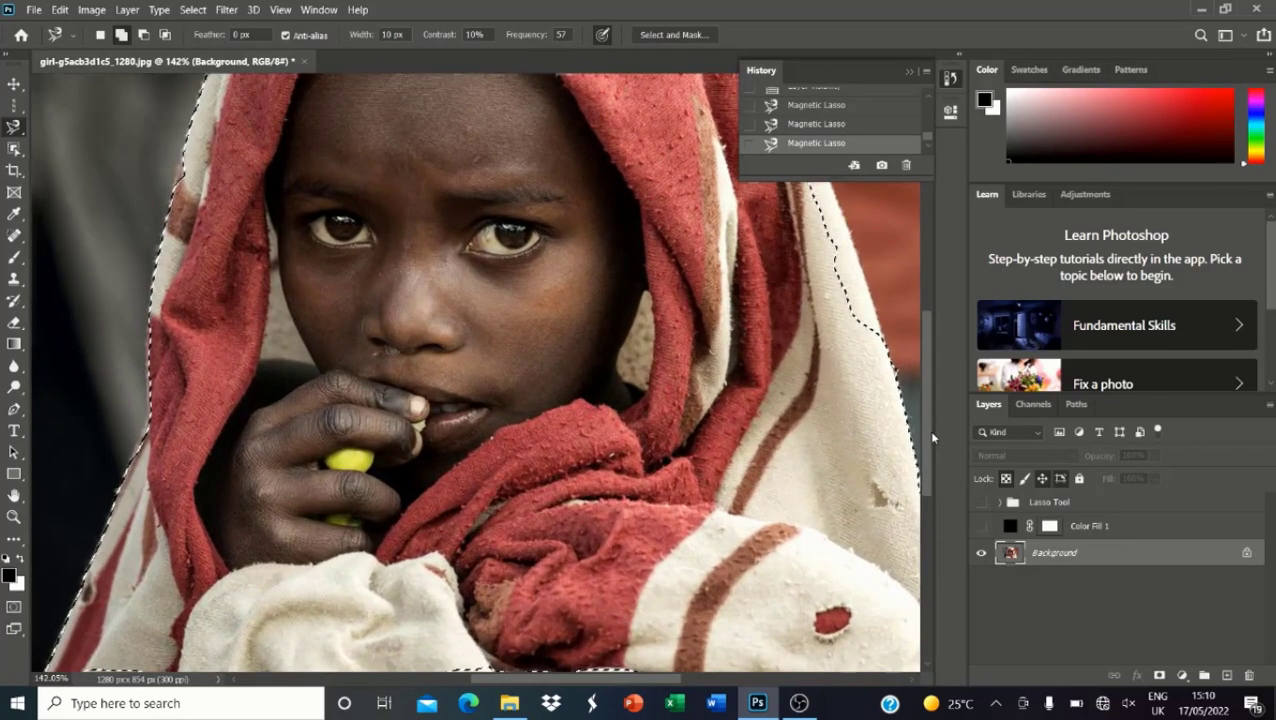
scroll(925, 455, down, 5)
click(471, 378)
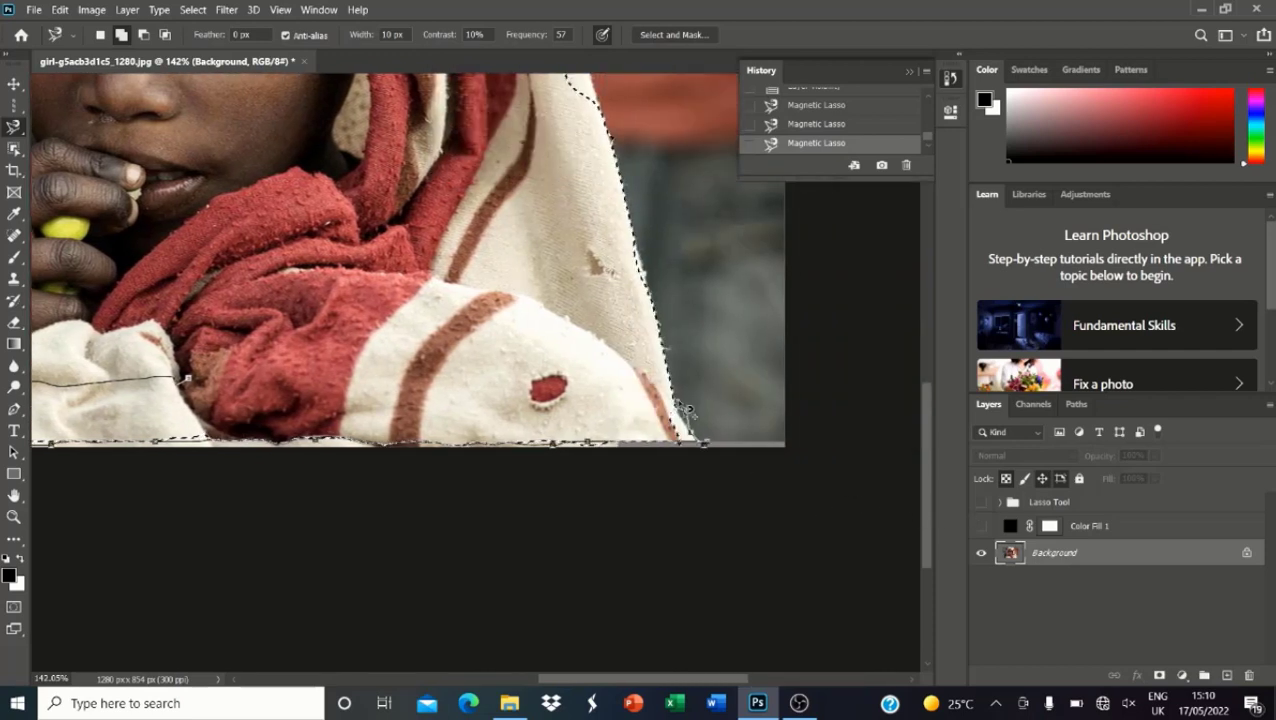
double_click(493, 318)
scroll(535, 366, down, 8)
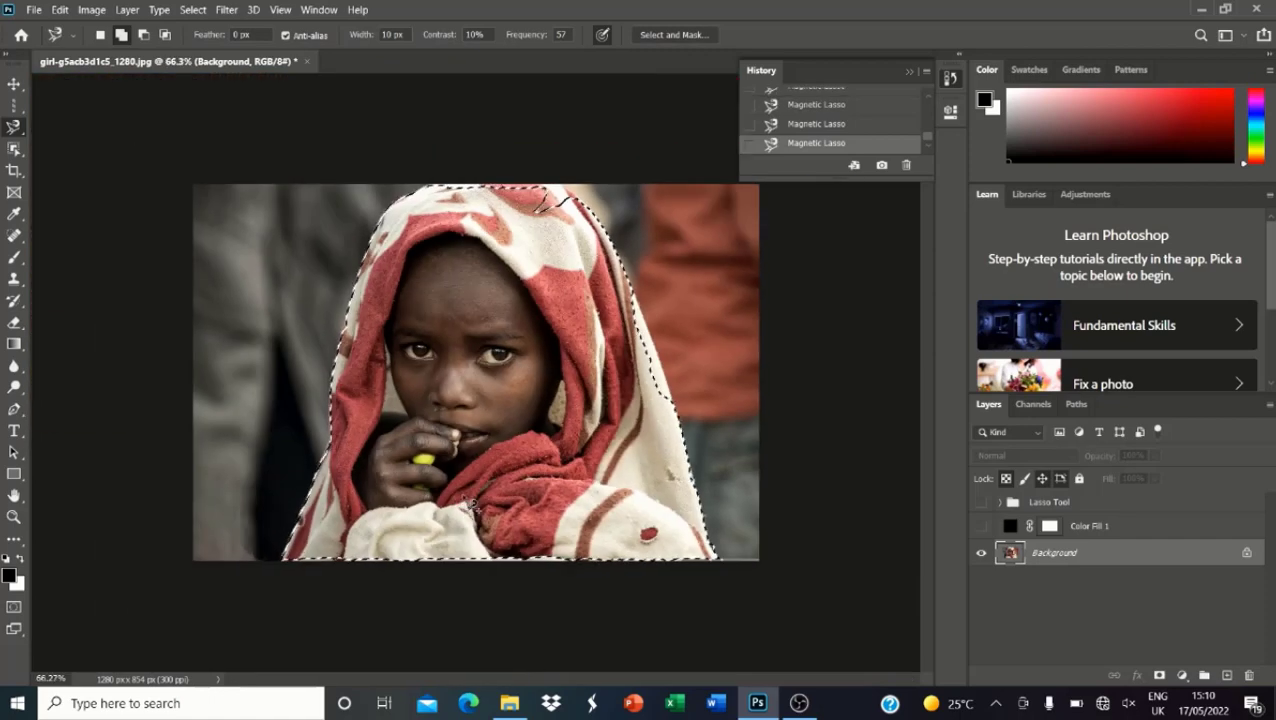
Step: Add the missed white strip on the scarf's right edge and the notch at its top to the selection
scroll(470, 520, up, 3)
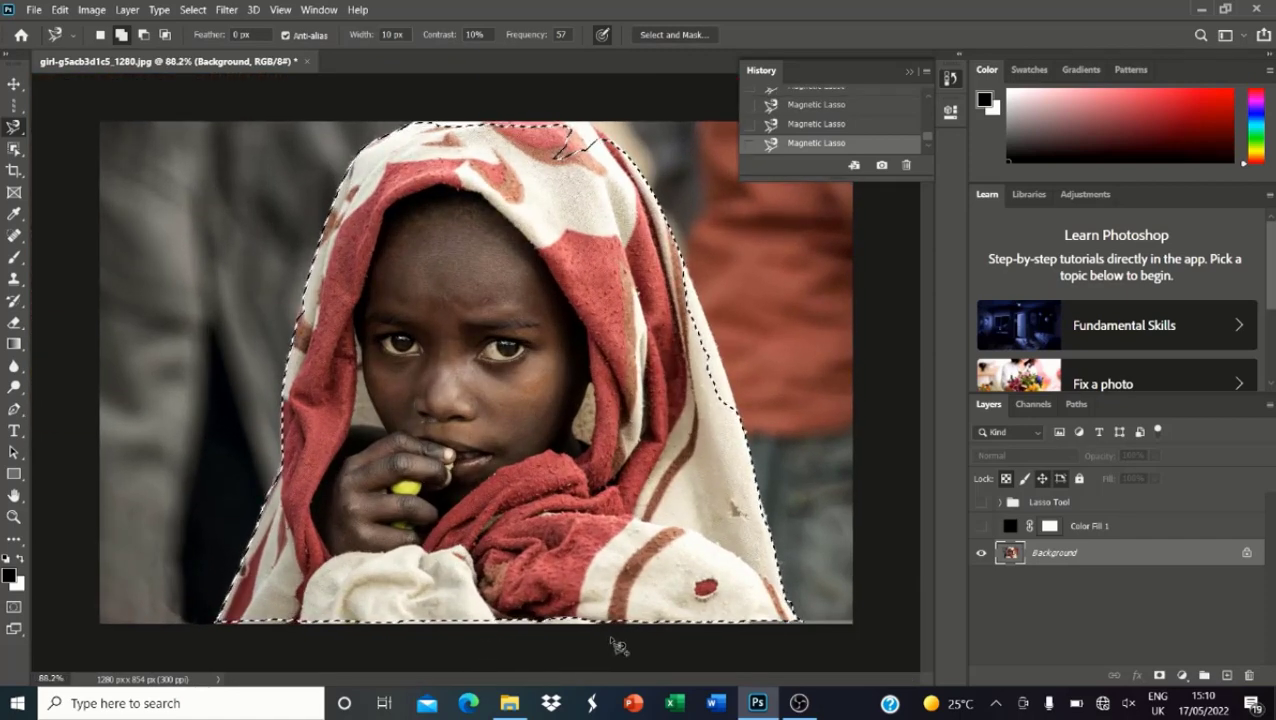
scroll(610, 350, up, 4)
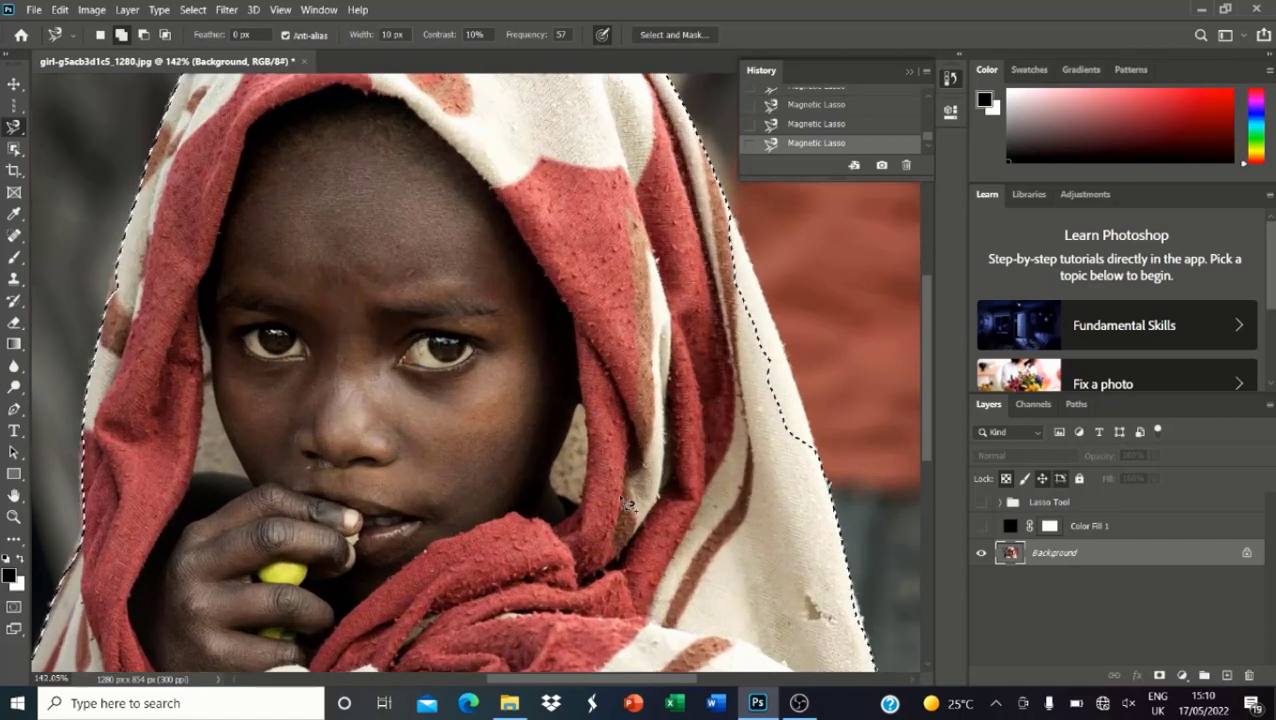
click(612, 516)
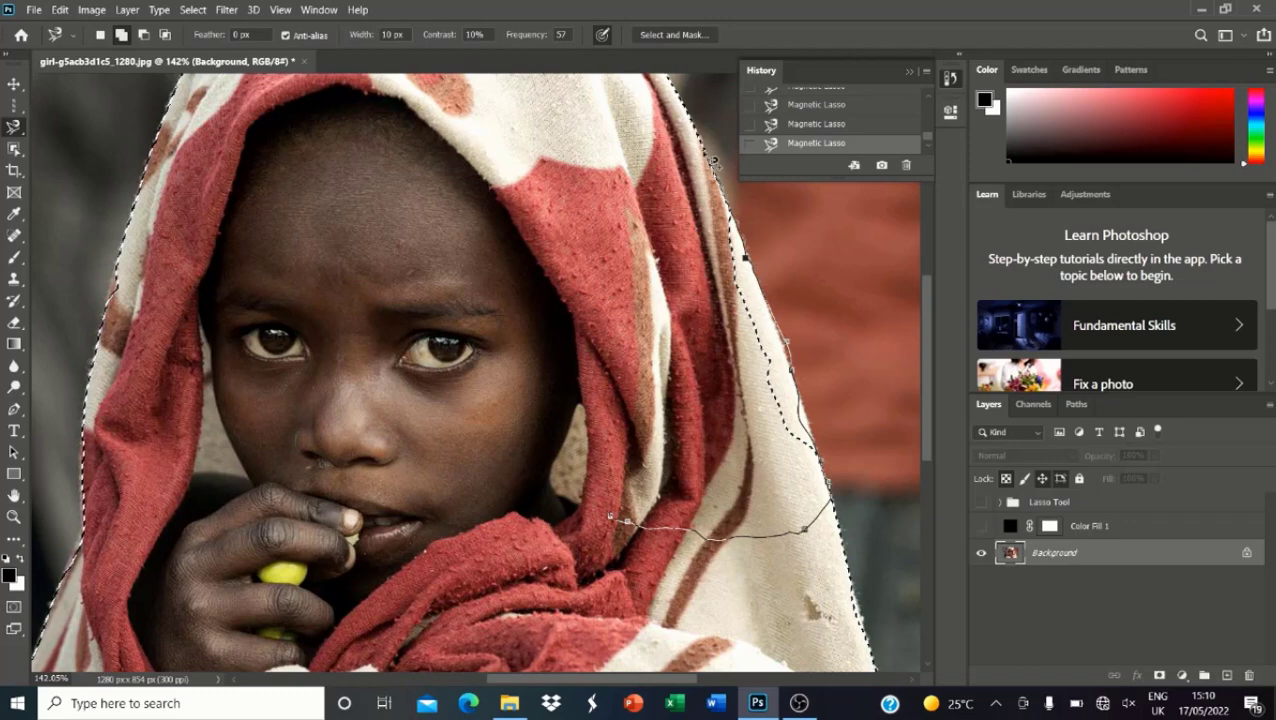
double_click(541, 262)
scroll(541, 262, down, 3)
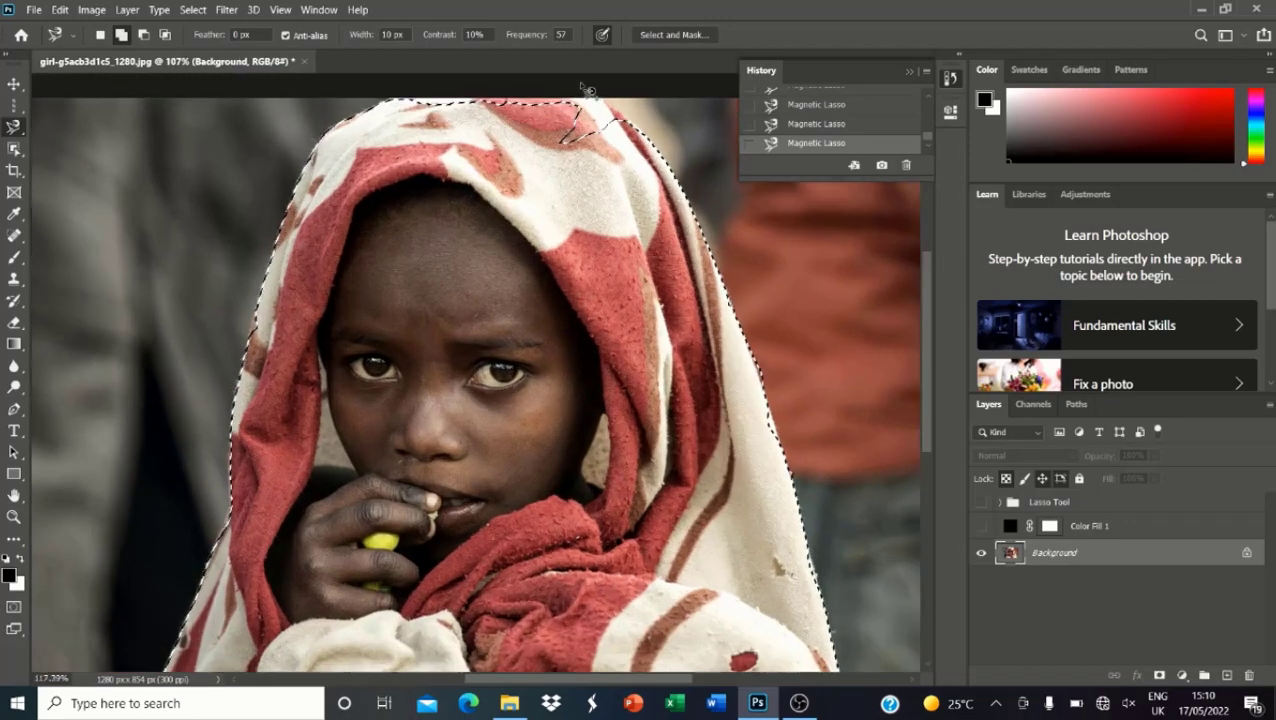
scroll(588, 90, up, 3)
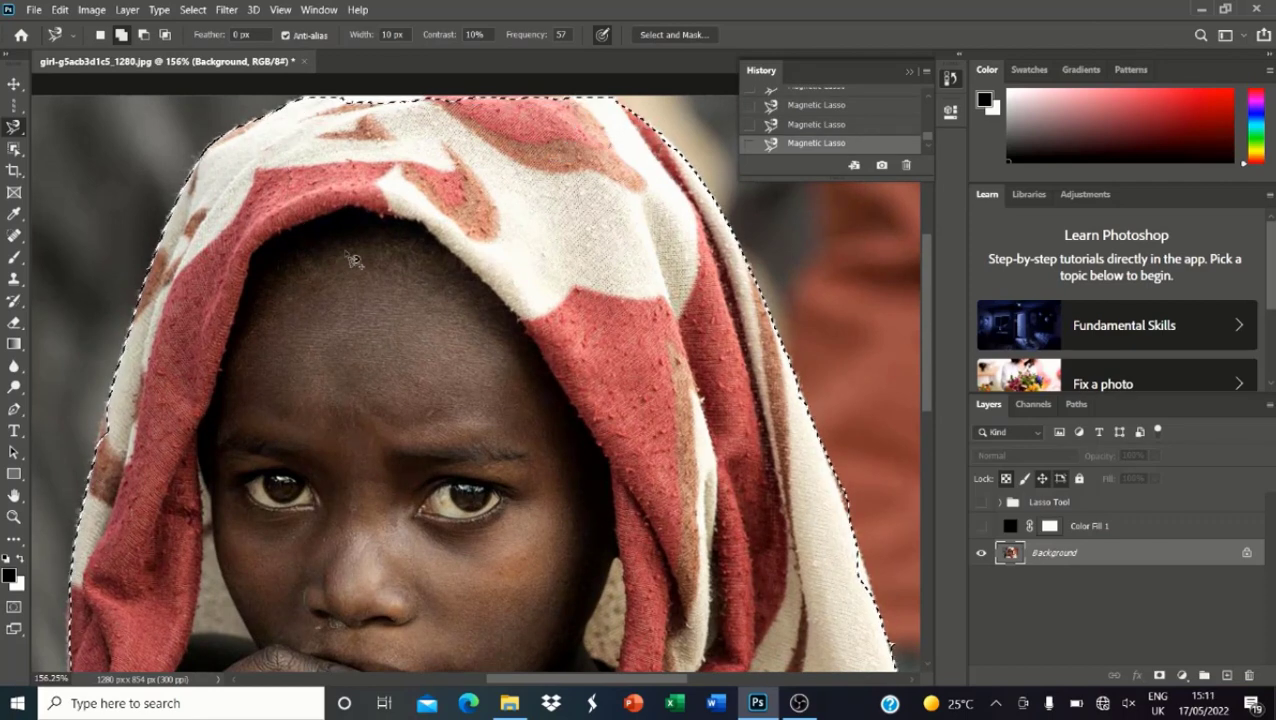
Step: Feather the completed selection of the child by 3 pixels
scroll(430, 285, down, 5)
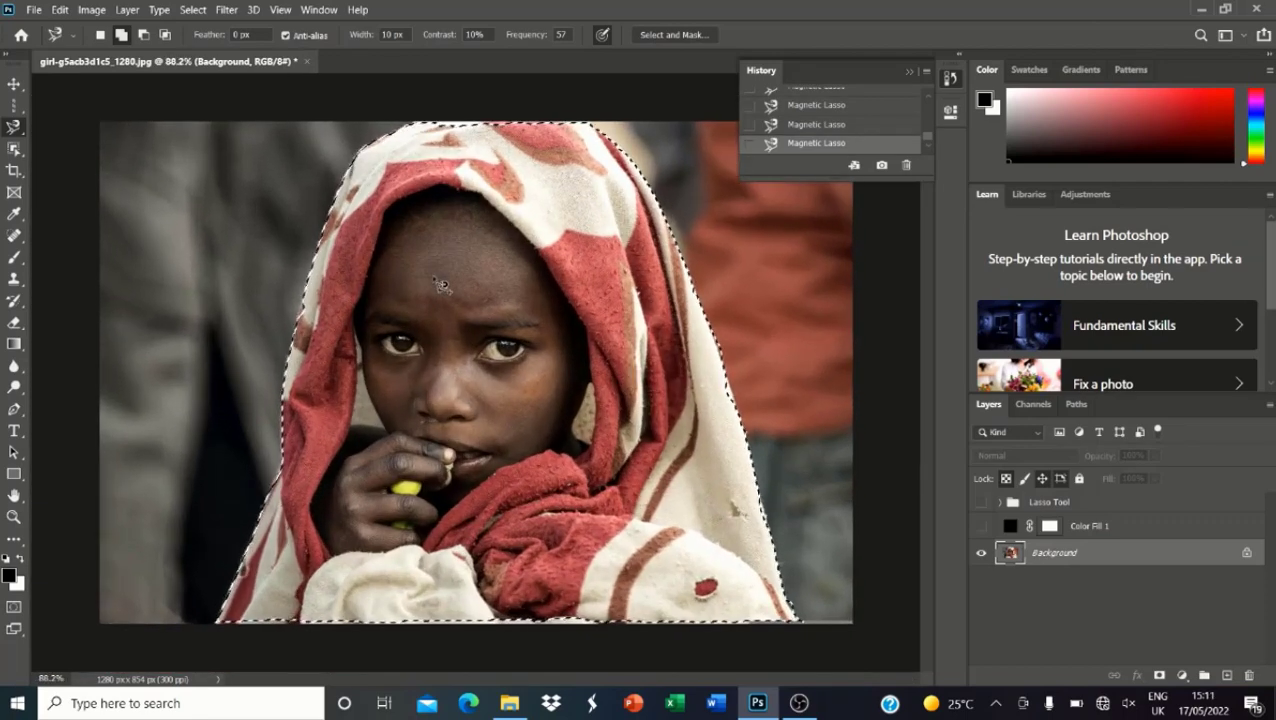
right_click(442, 276)
click(466, 313)
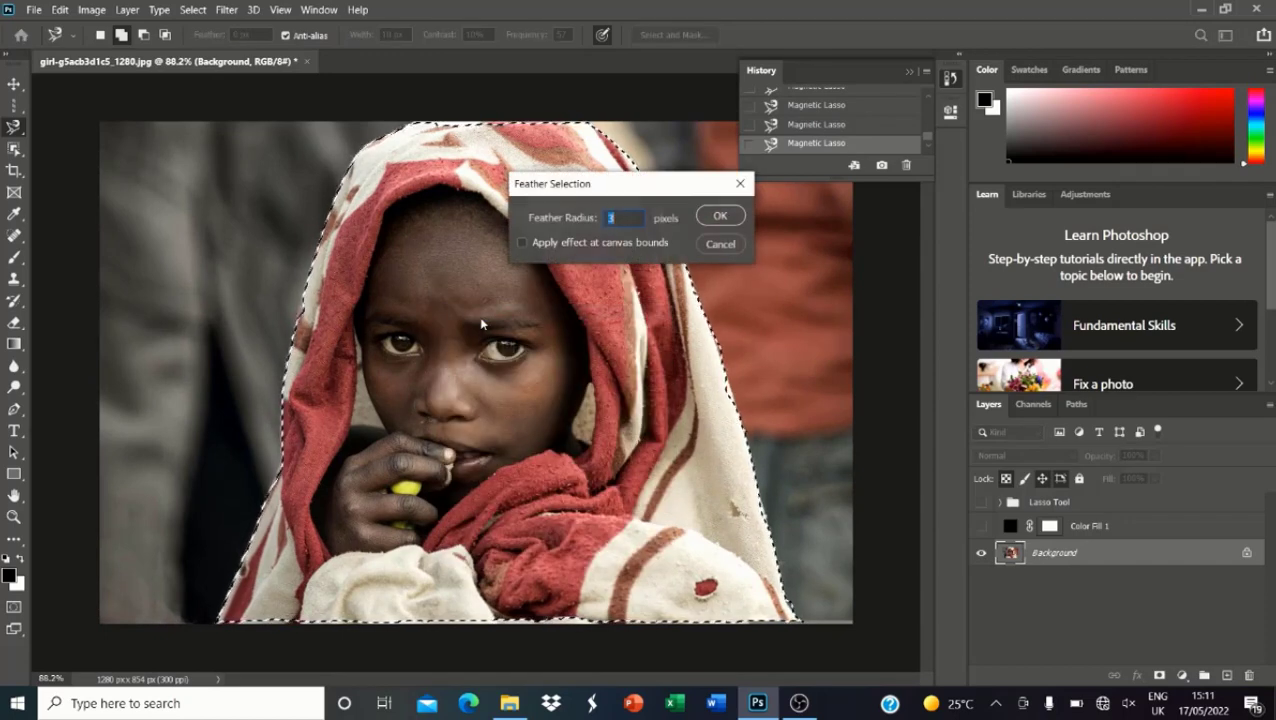
click(720, 215)
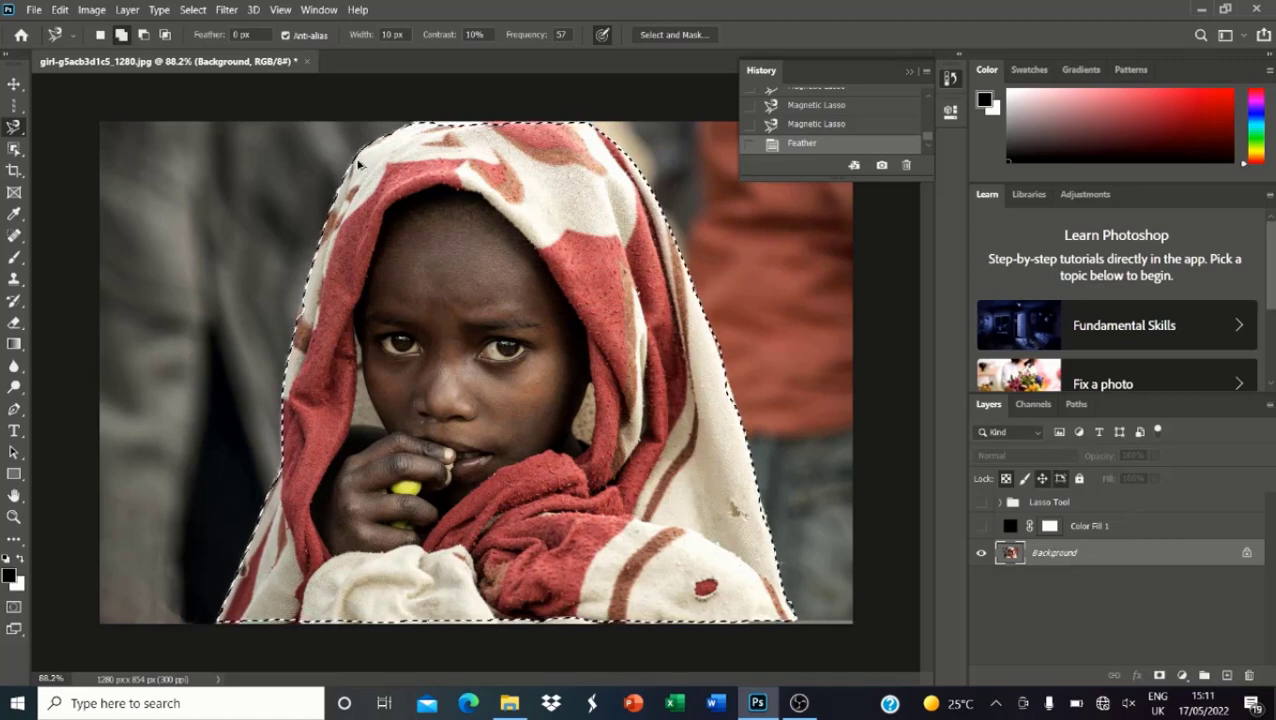
Step: Copy the selected child from the Background onto its own new layer
key(ctrl+shift+n)
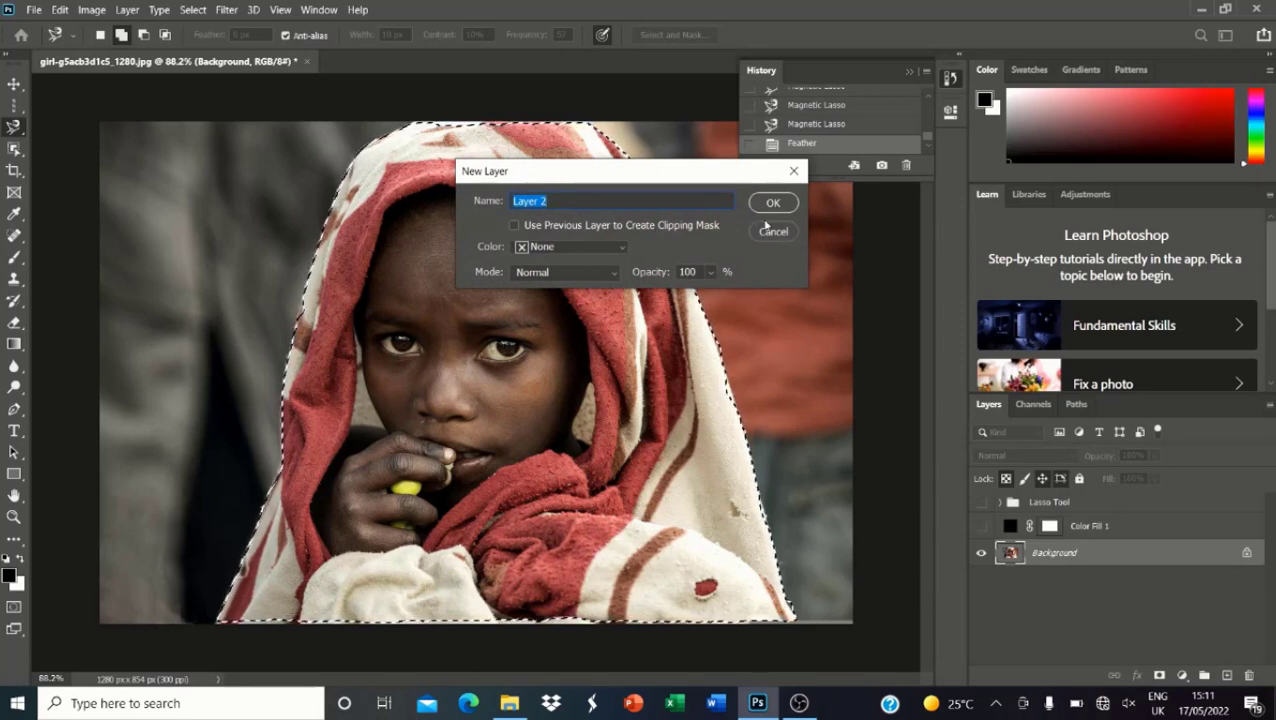
click(773, 233)
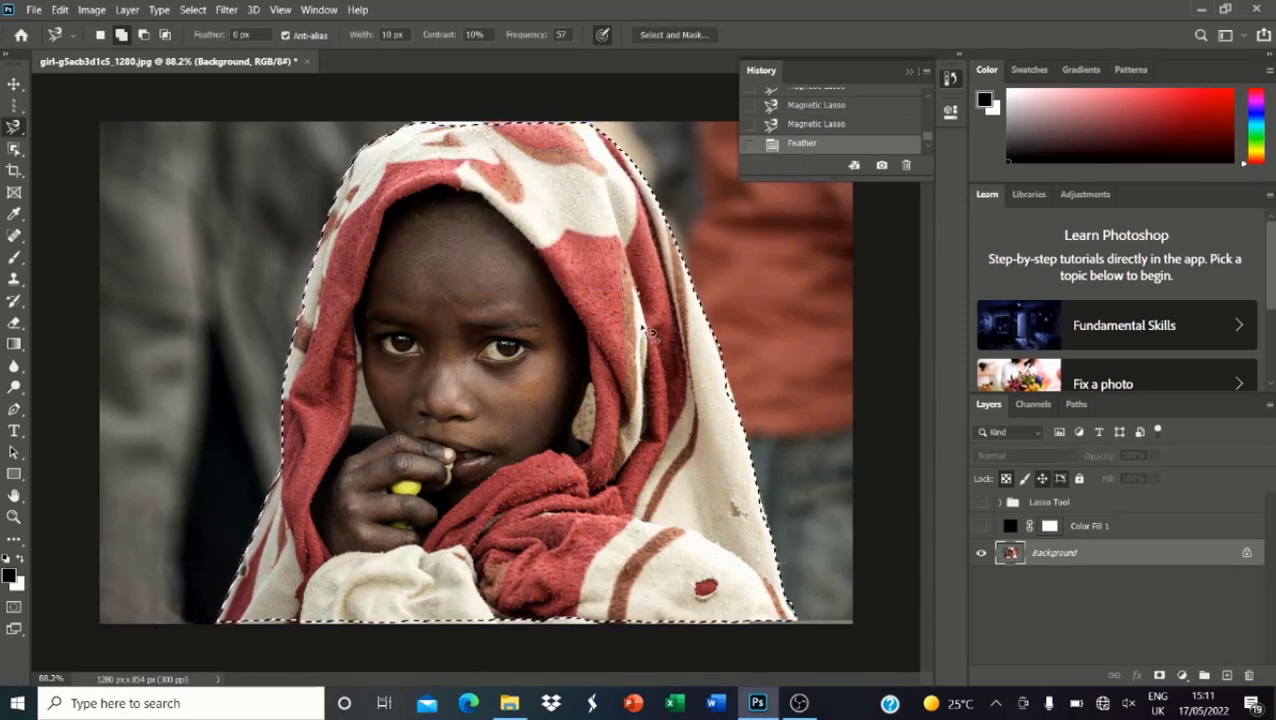
right_click(435, 341)
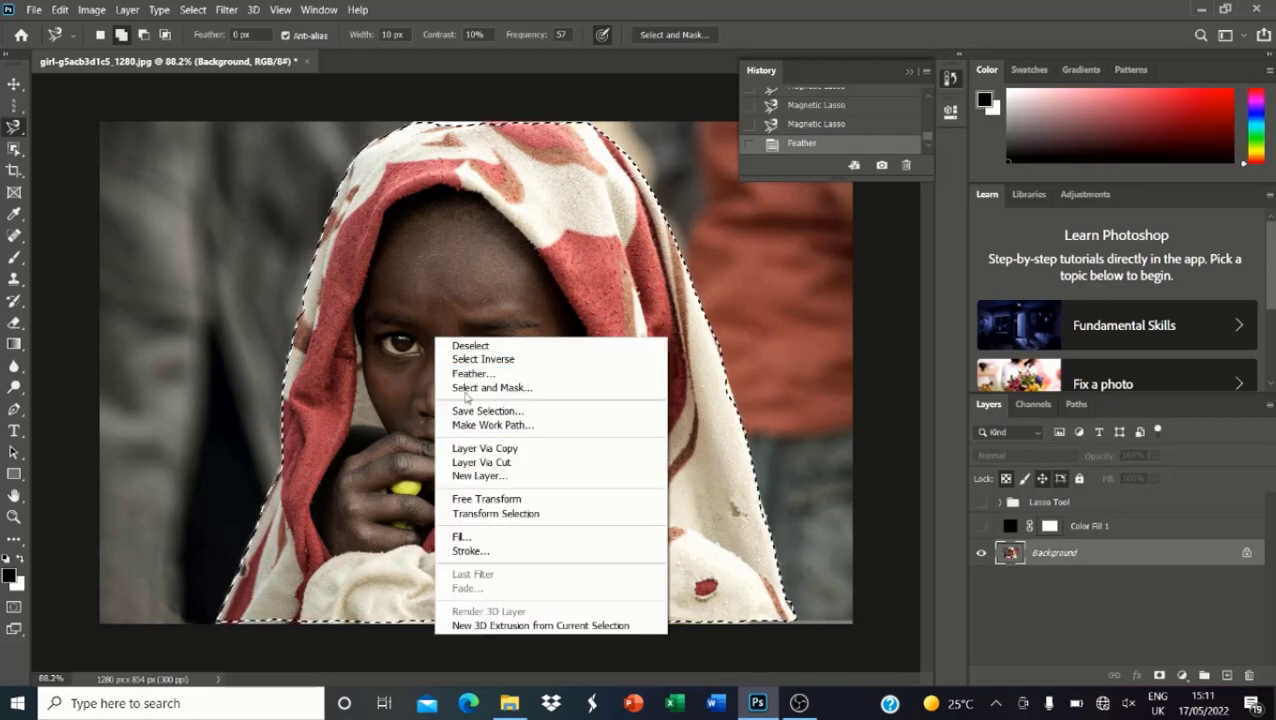
click(485, 448)
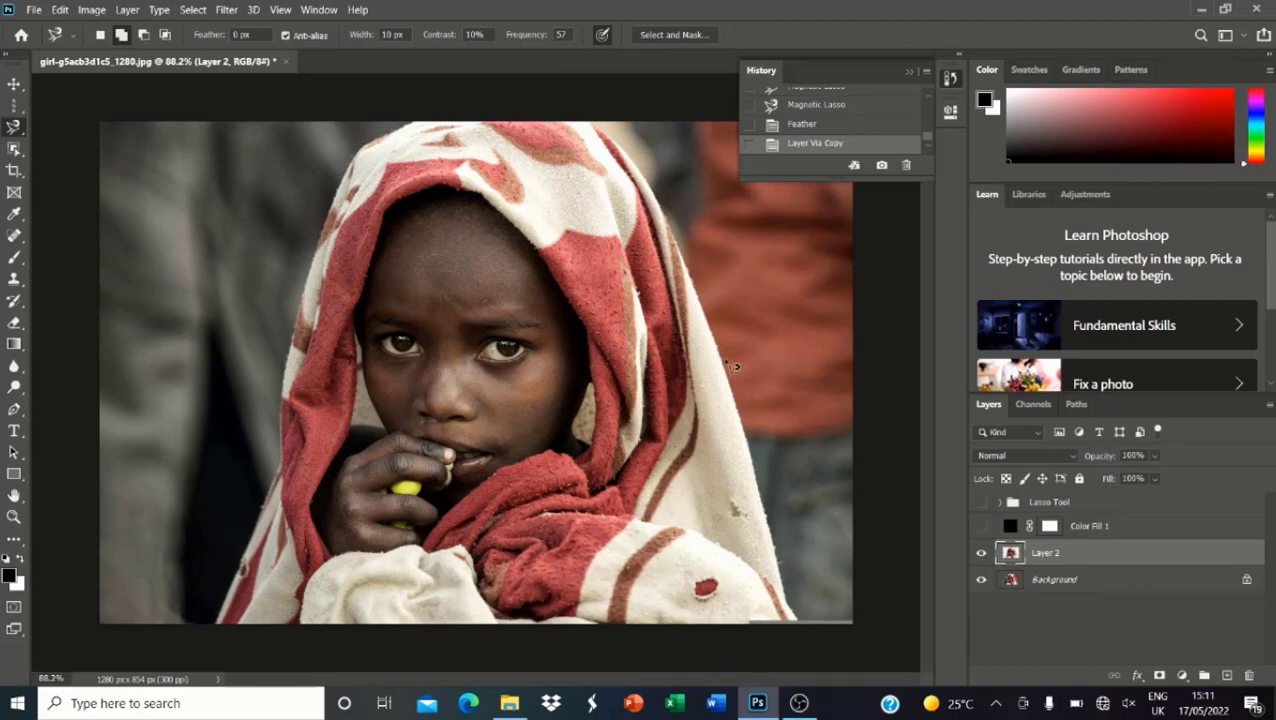
Step: Place the cut-out child's layer above the Color Fill 1 layer and make the black fill visible behind it
drag(1069, 551, 1045, 510)
click(981, 552)
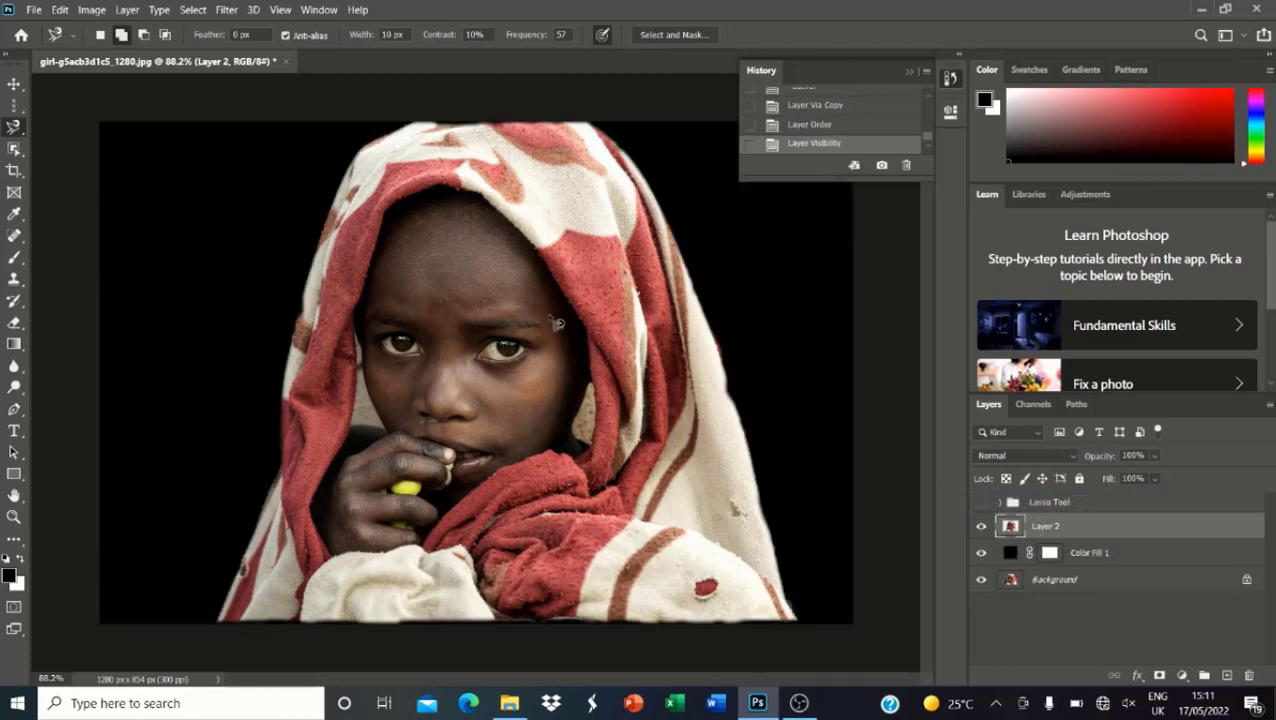
drag(568, 310, 347, 334)
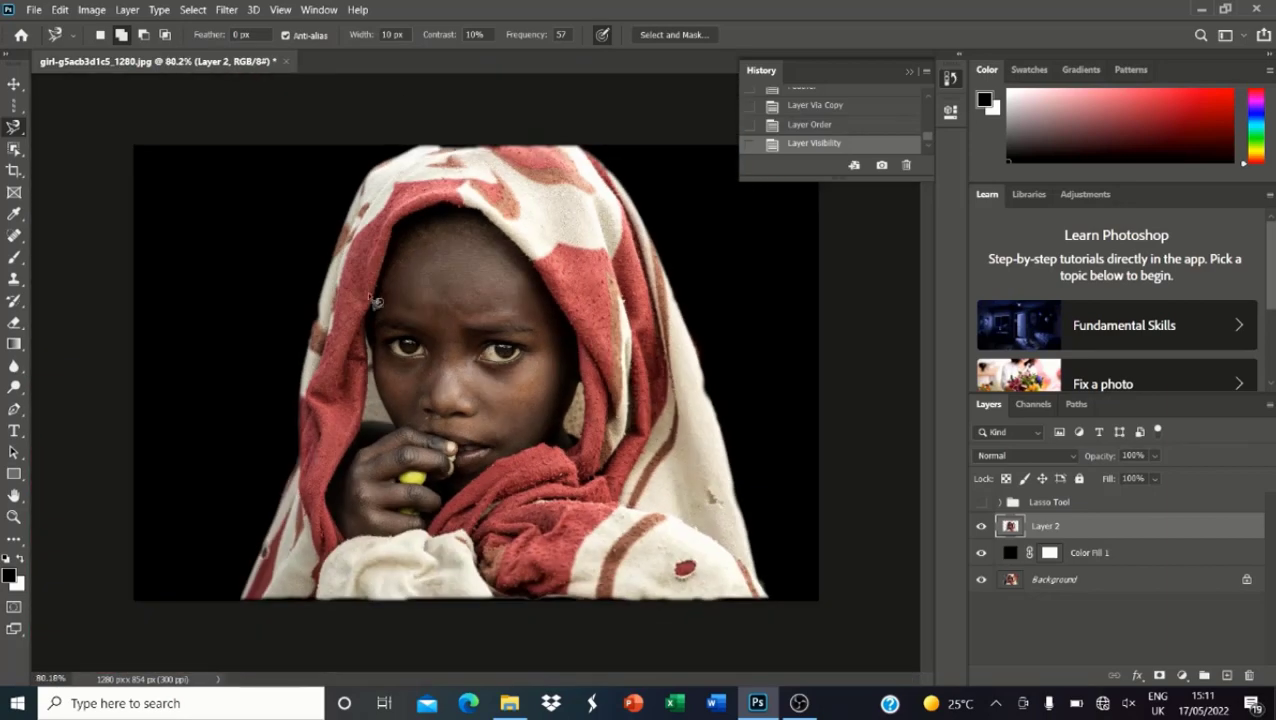
Step: Scale the cut-out child down to about a third of its size and place it in the image's upper-right corner
key(v)
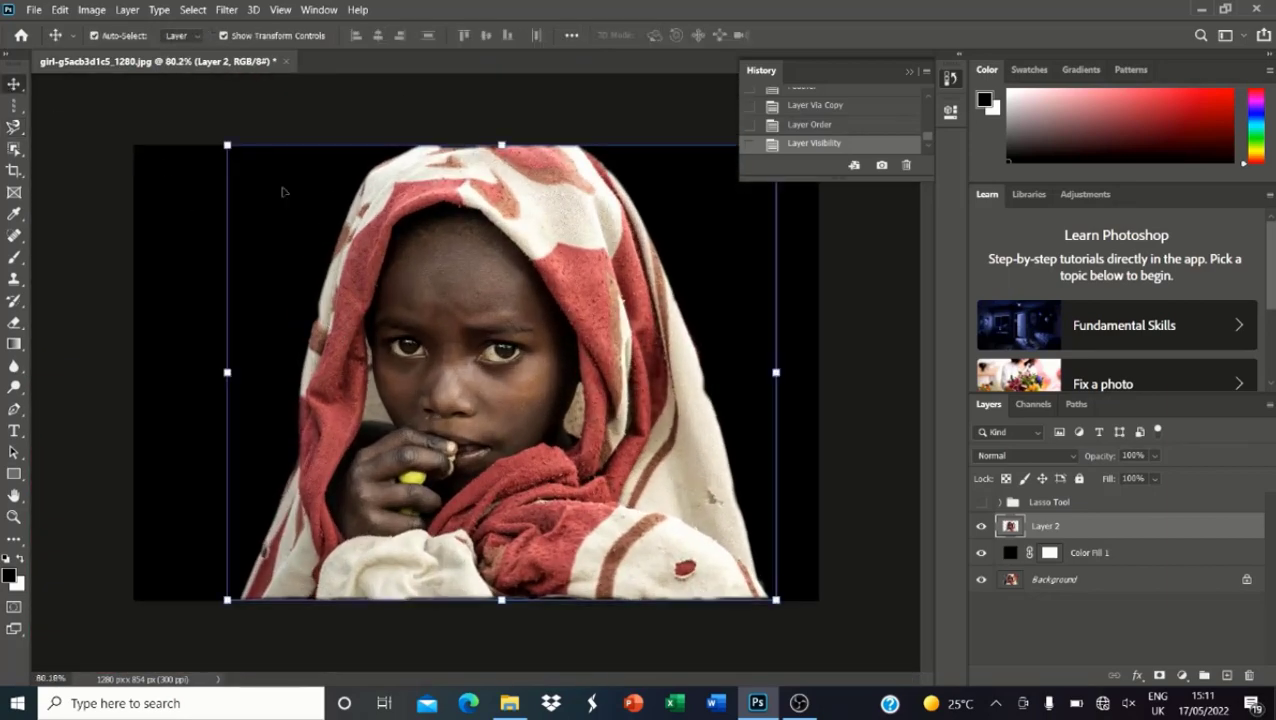
drag(219, 145, 390, 292)
drag(570, 362, 473, 265)
drag(660, 200, 527, 313)
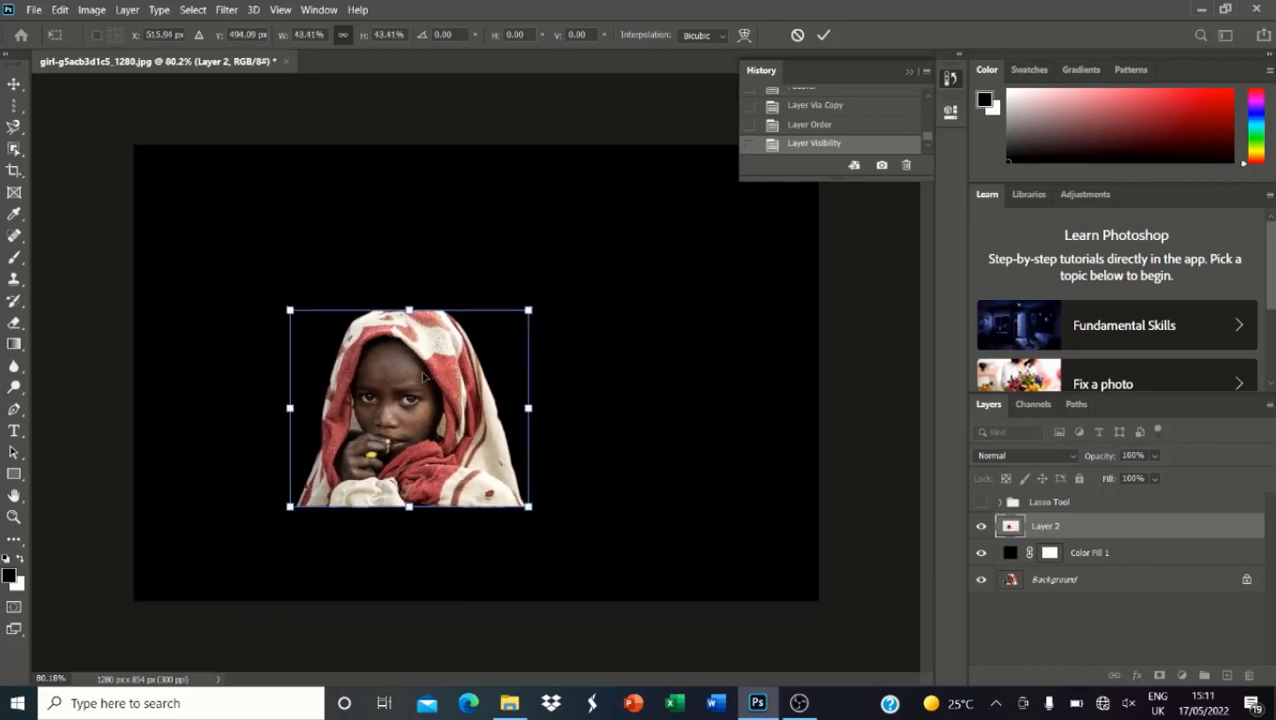
drag(427, 373, 344, 235)
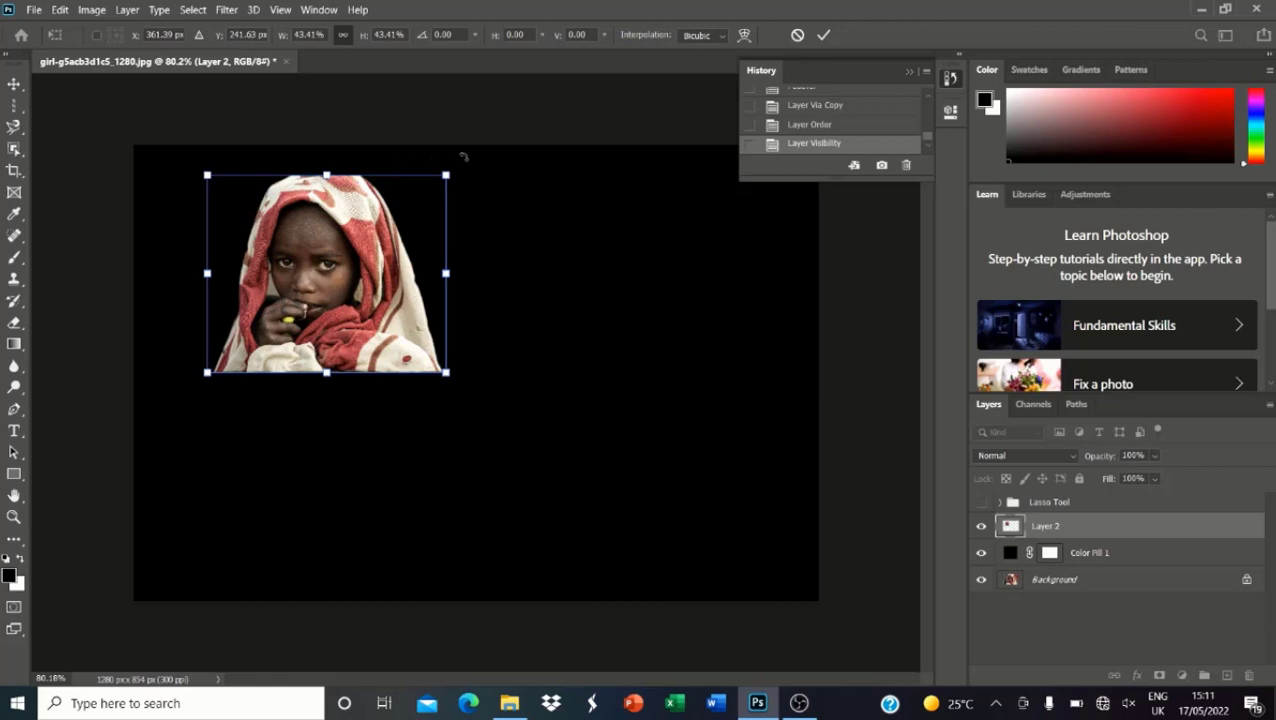
drag(446, 175, 387, 216)
drag(312, 272, 738, 229)
key(Return)
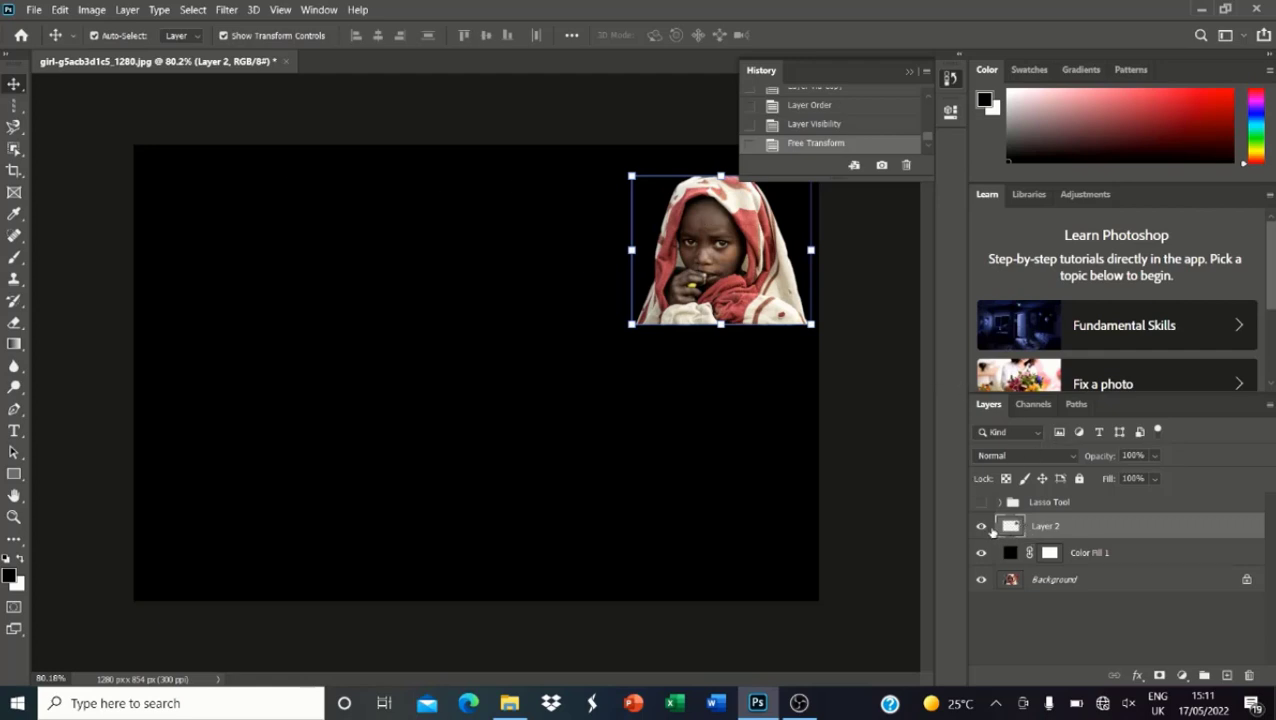
Step: Rename the cut-out child's layer as Magnetic Lasso
double_click(1044, 526)
key(Return)
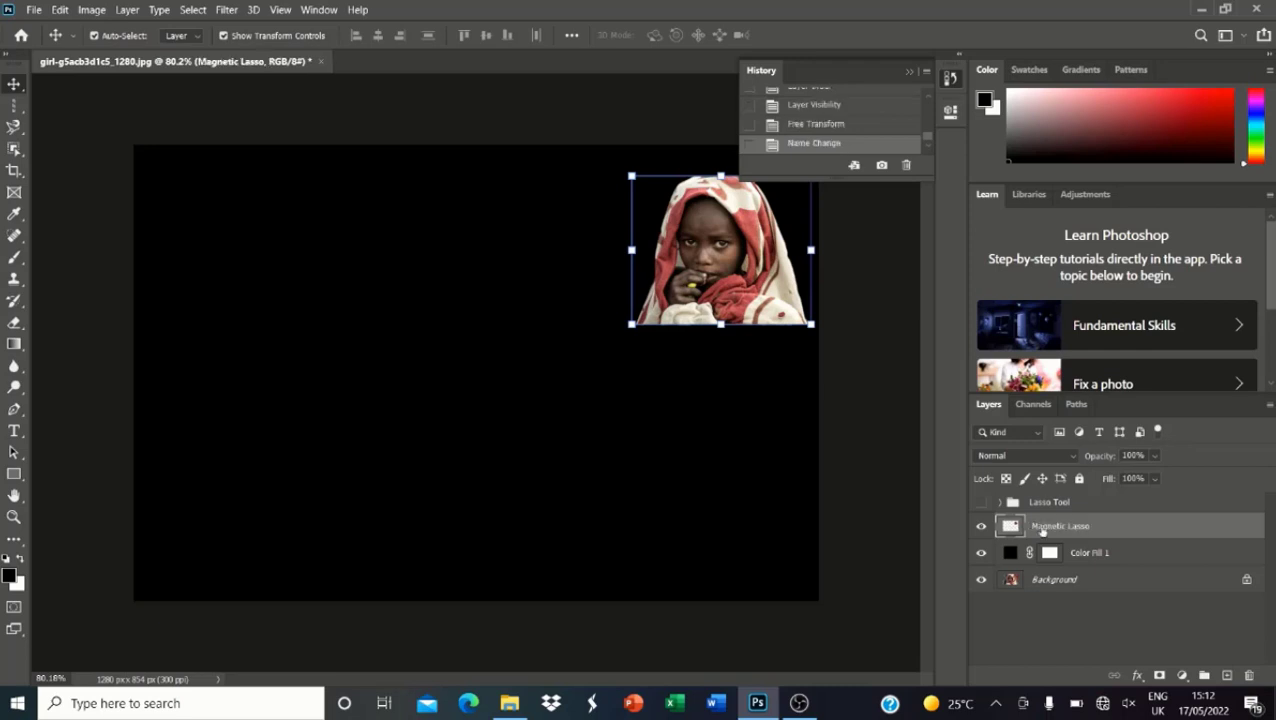
Step: Hide the Magnetic Lasso and Color Fill 1 layers and make the Background layer active
click(981, 526)
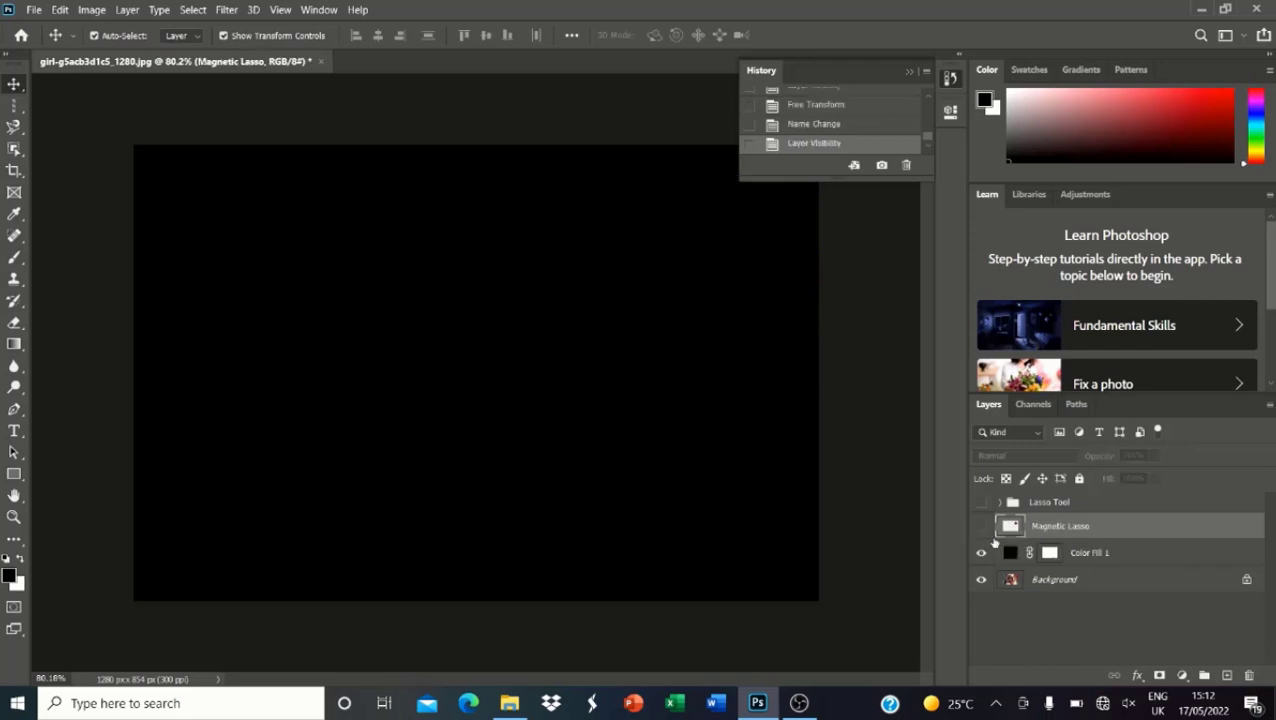
click(981, 555)
click(1060, 590)
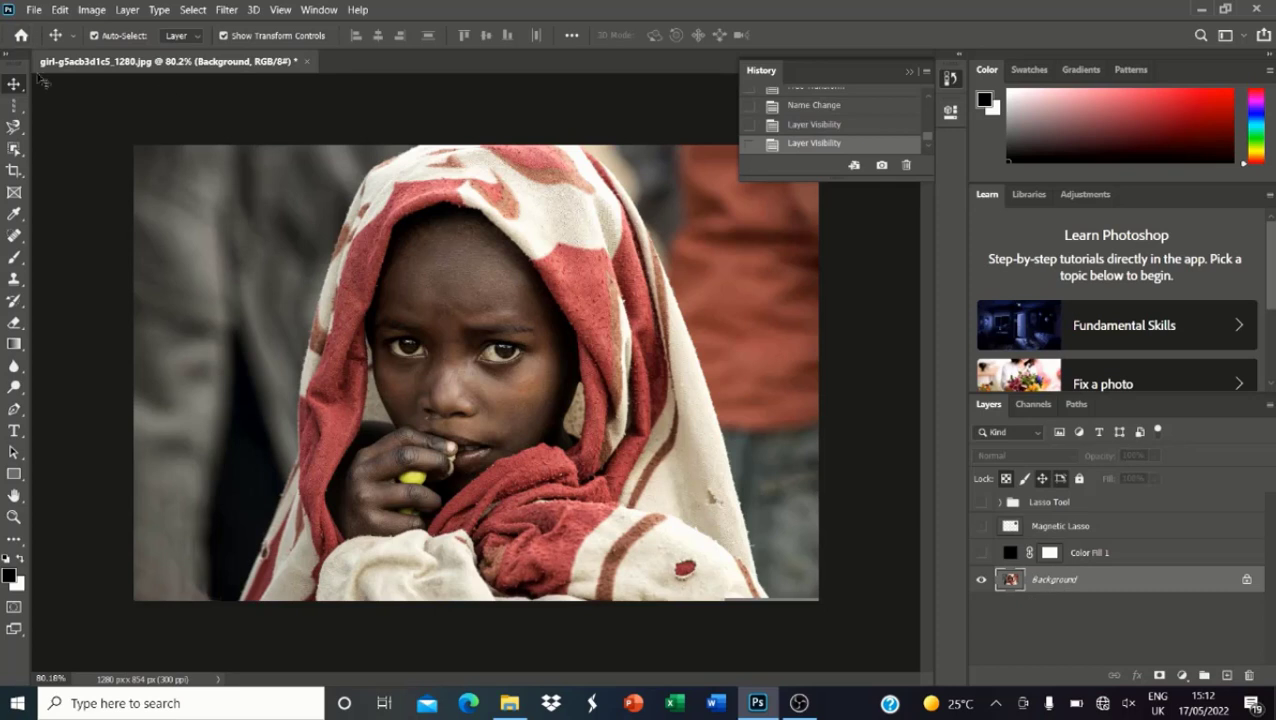
Step: Switch from the Magnetic Lasso to the Polygonal Lasso tool
click(14, 127)
right_click(14, 127)
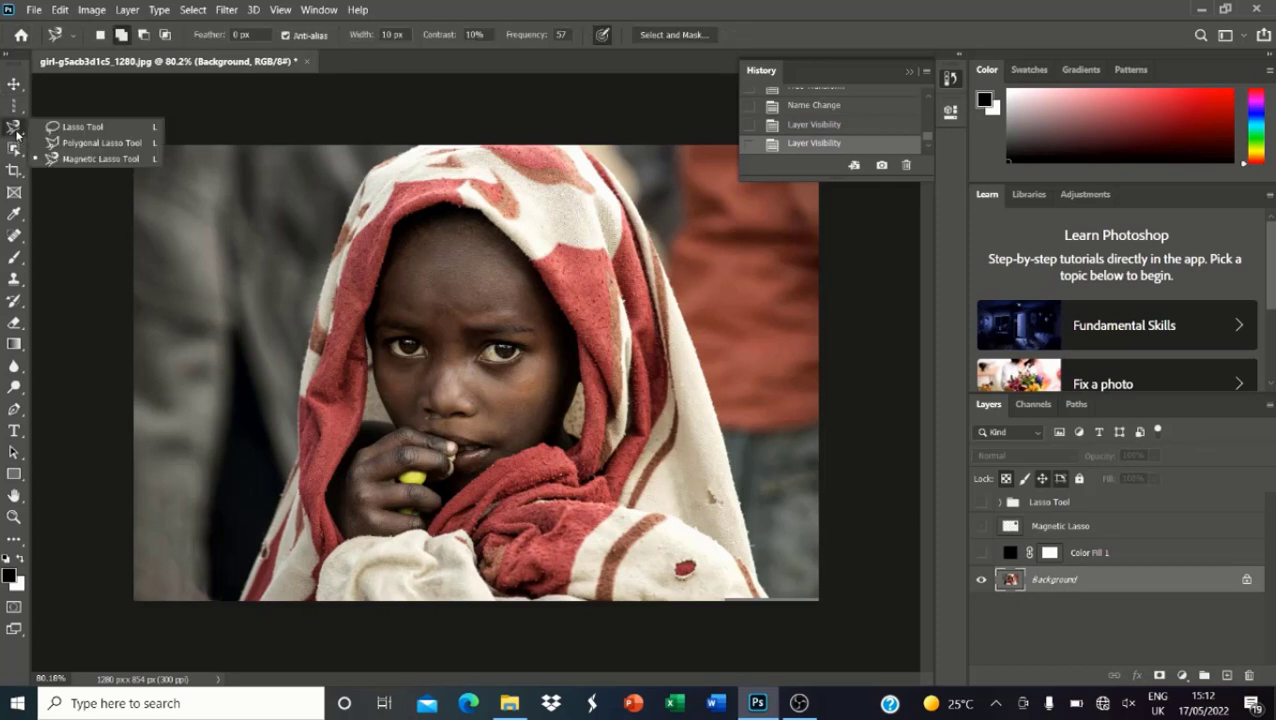
click(72, 152)
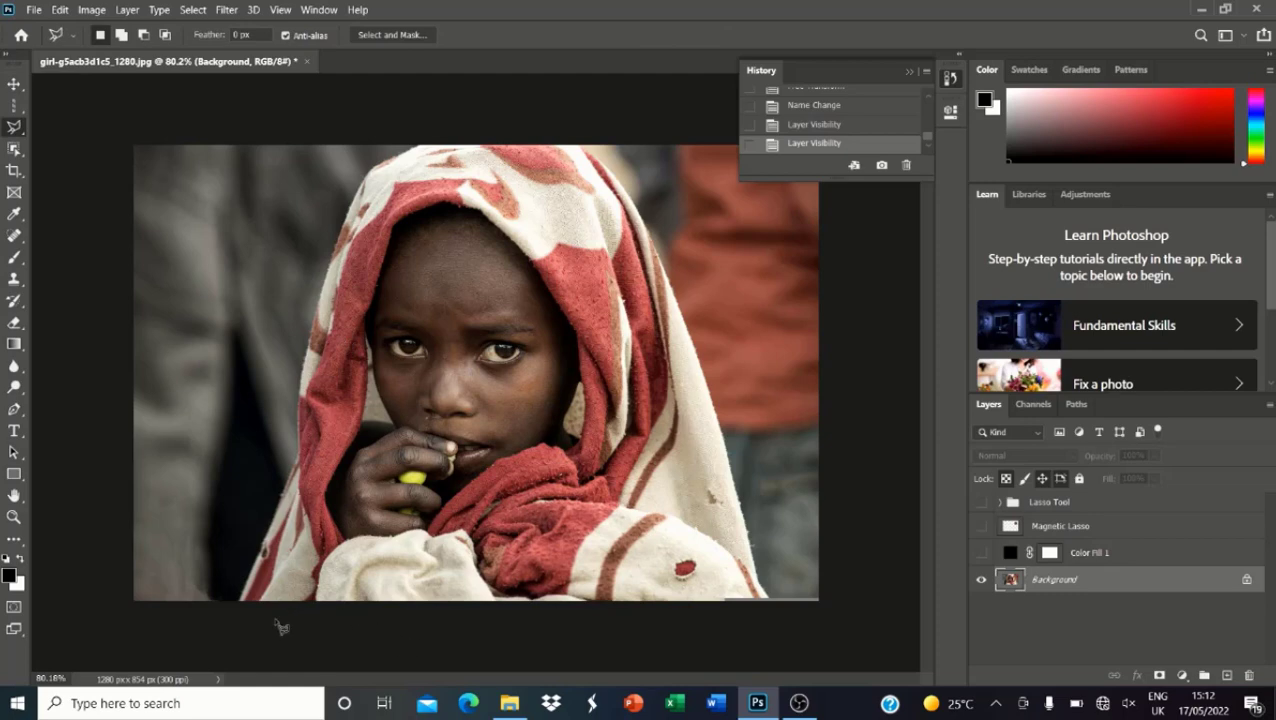
scroll(226, 674, up, 1)
scroll(222, 612, up, 5)
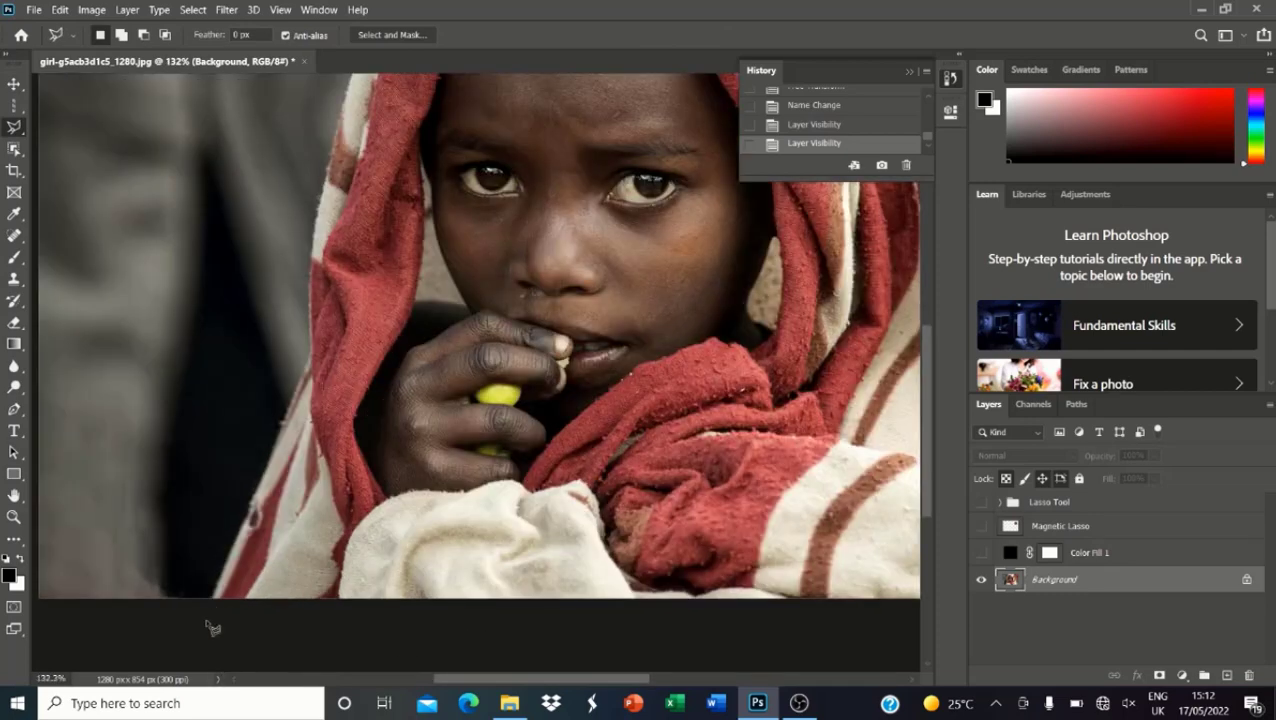
scroll(208, 624, up, 6)
scroll(212, 628, down, 6)
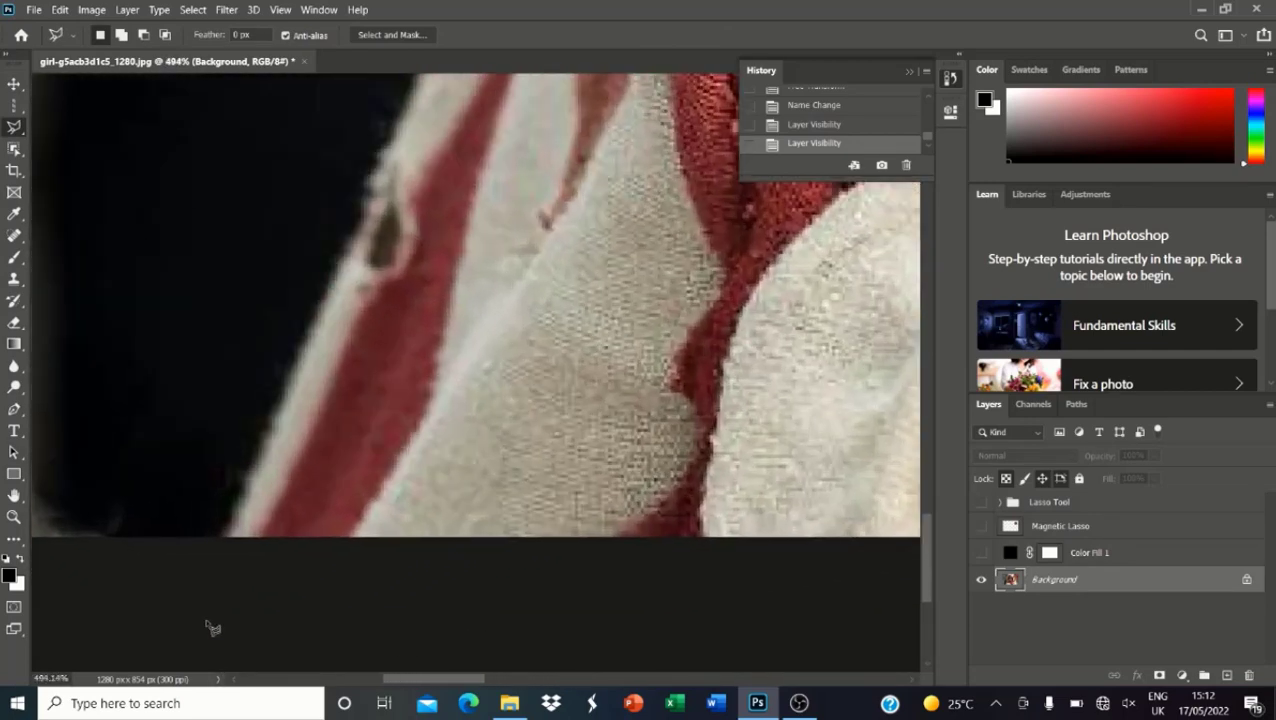
scroll(212, 628, down, 2)
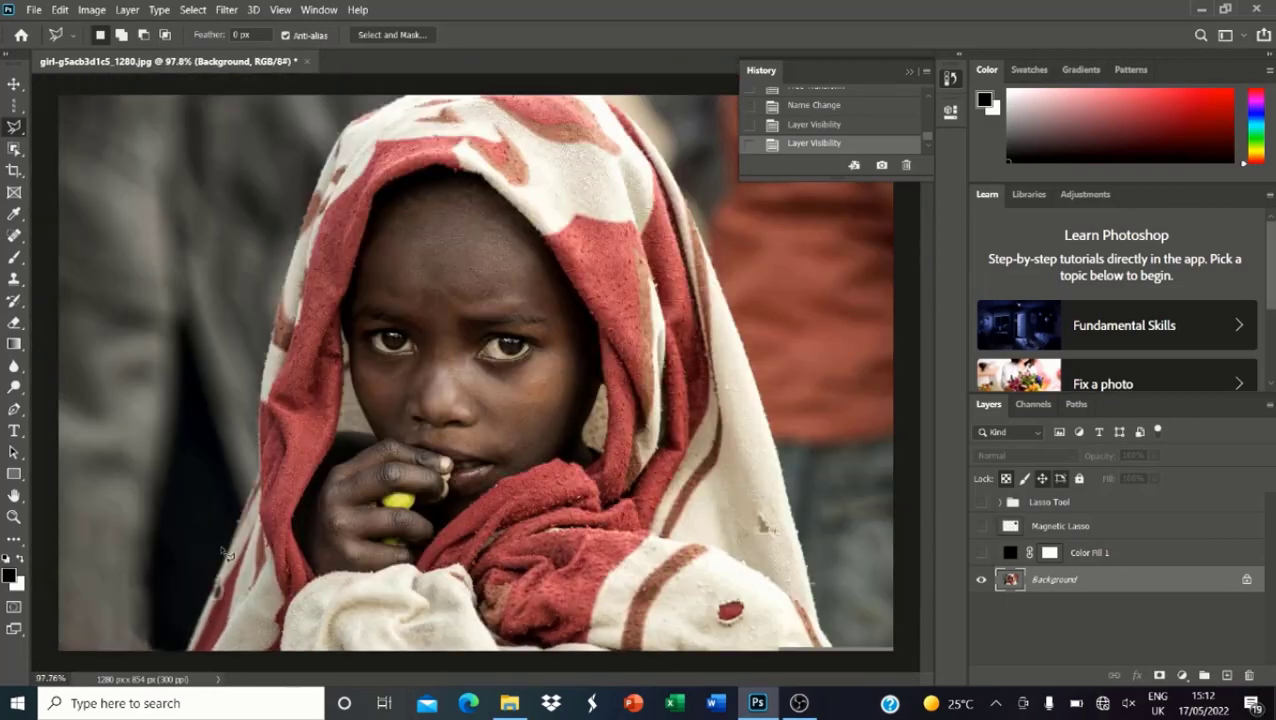
scroll(312, 558, up, 4)
scroll(312, 558, down, 5)
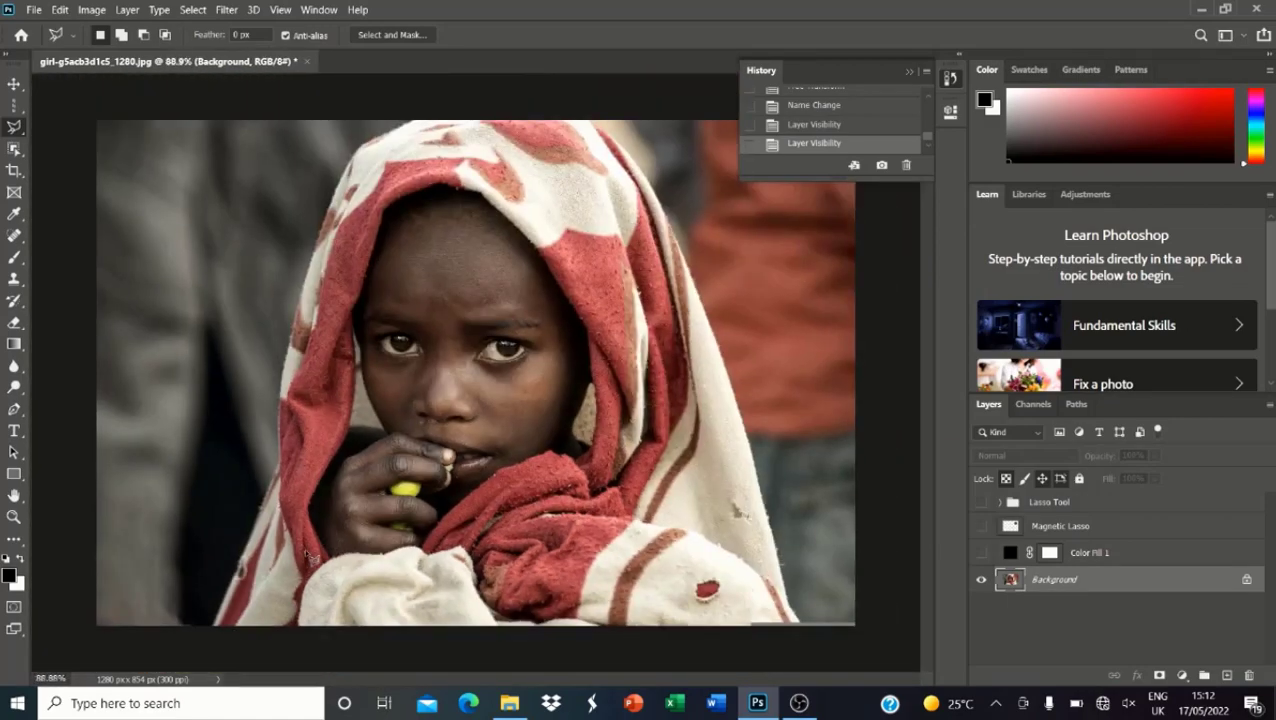
scroll(312, 558, up, 1)
scroll(312, 558, up, 2)
scroll(304, 547, down, 4)
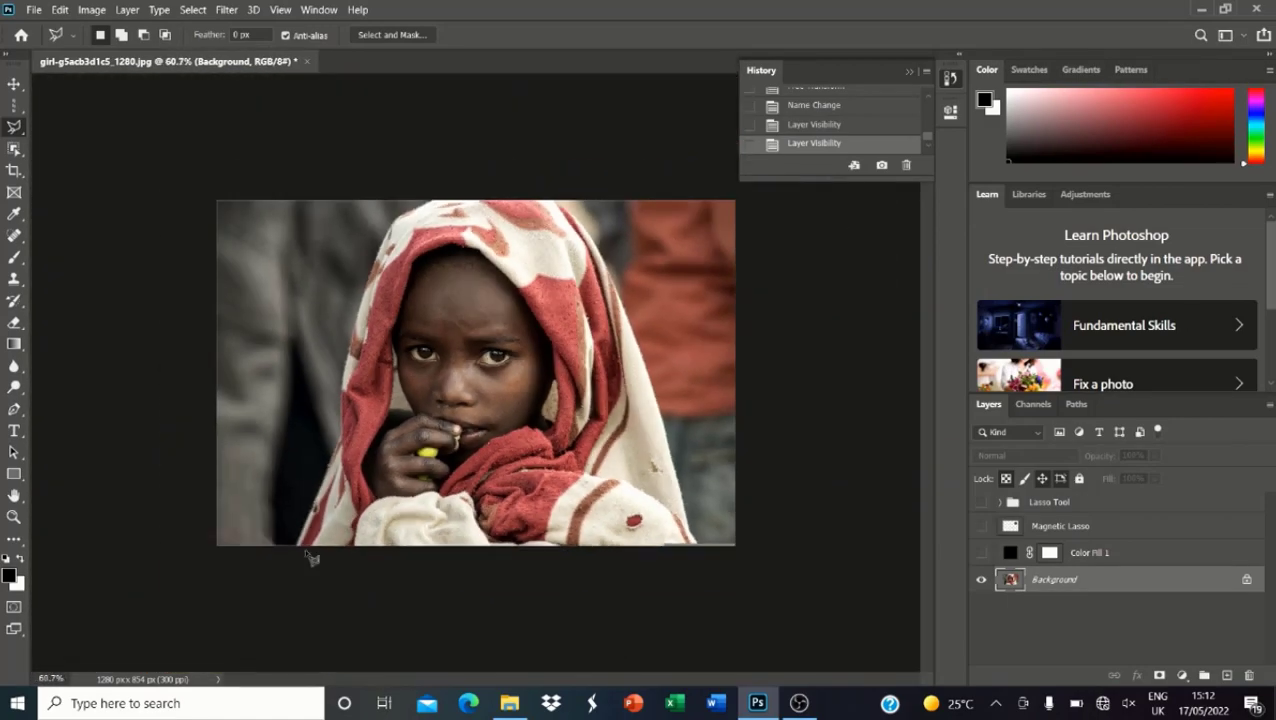
scroll(304, 547, up, 3)
scroll(258, 588, up, 1)
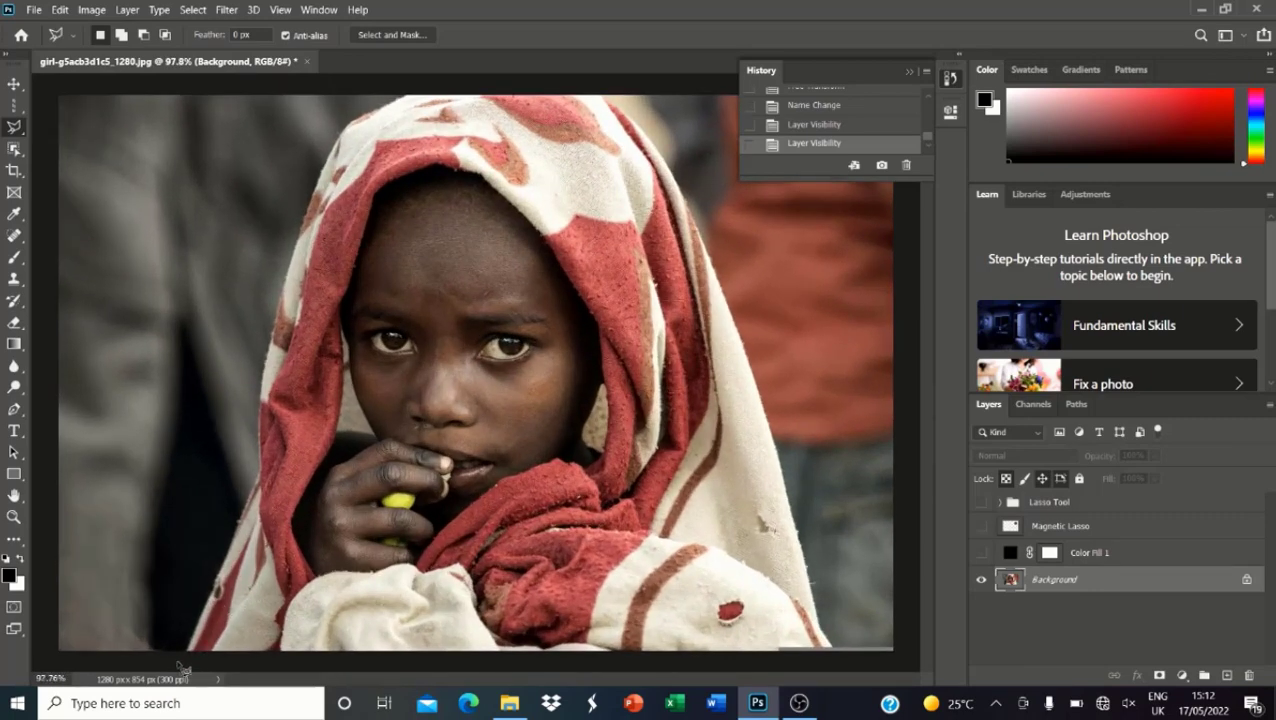
Step: Start a Polygonal Lasso outline just below the garment's lower-left corner and run it up the left edge to the red fold
scroll(190, 664, up, 5)
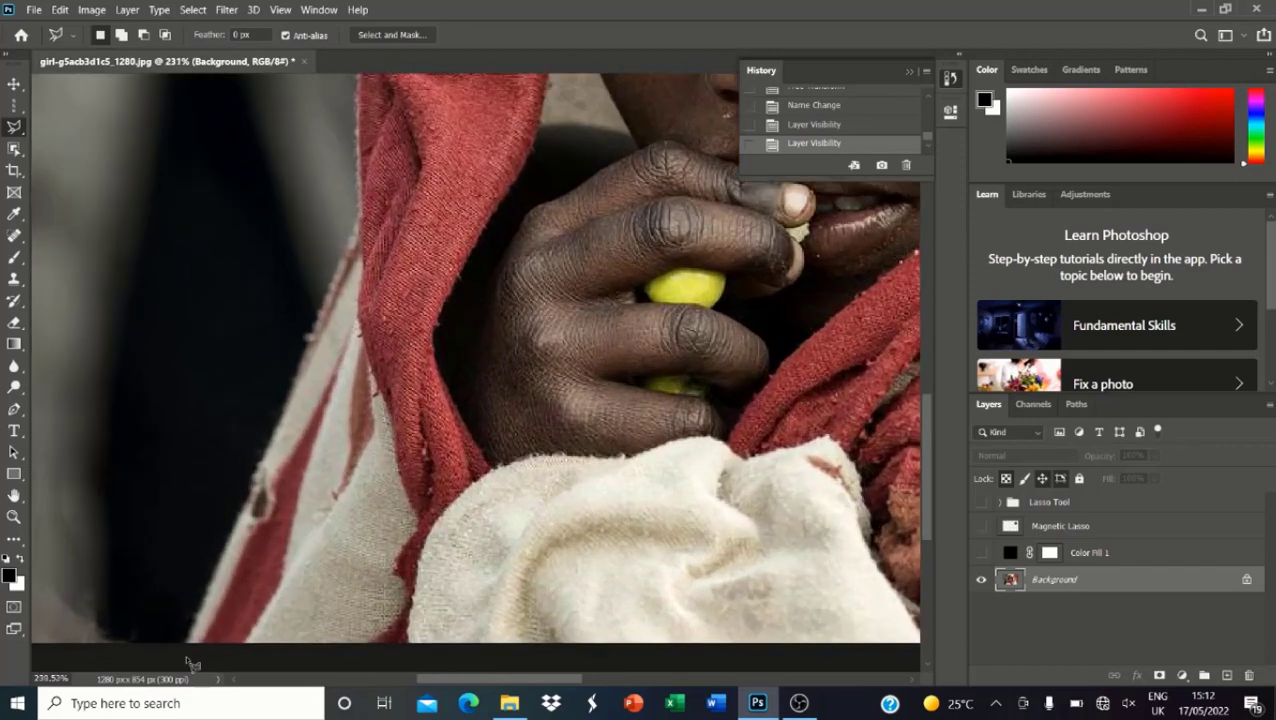
scroll(190, 664, up, 1)
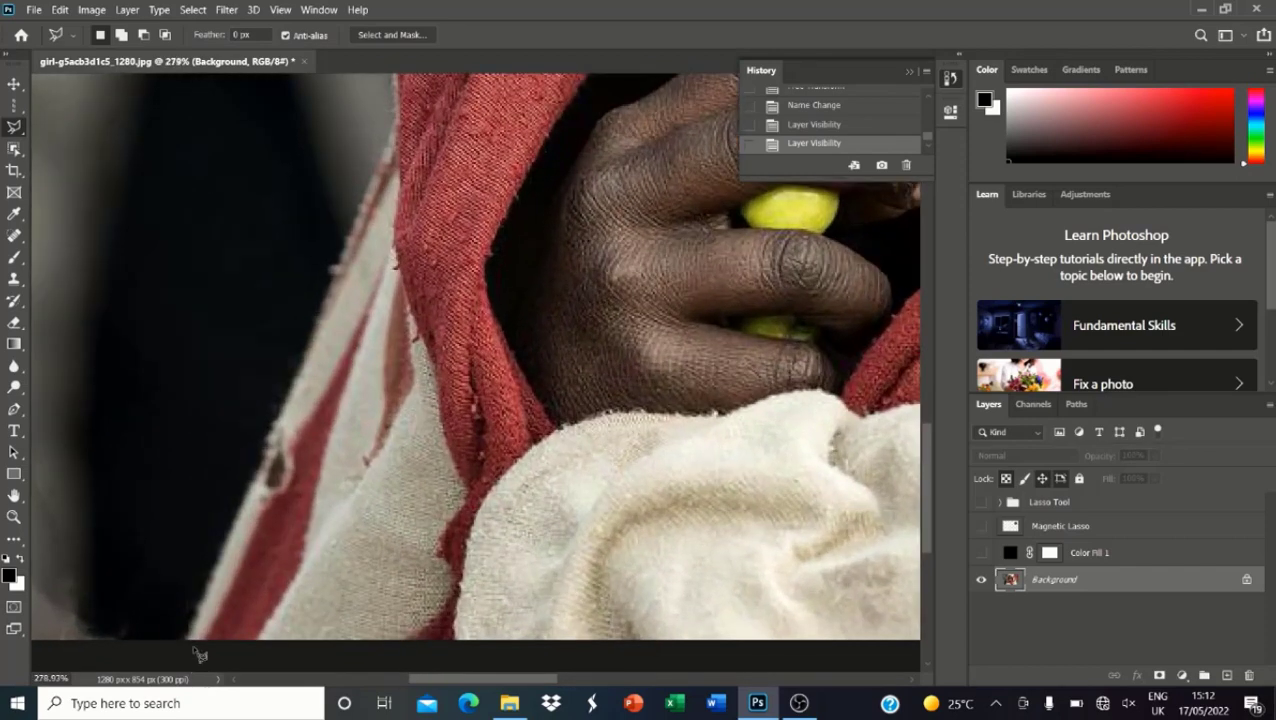
click(191, 650)
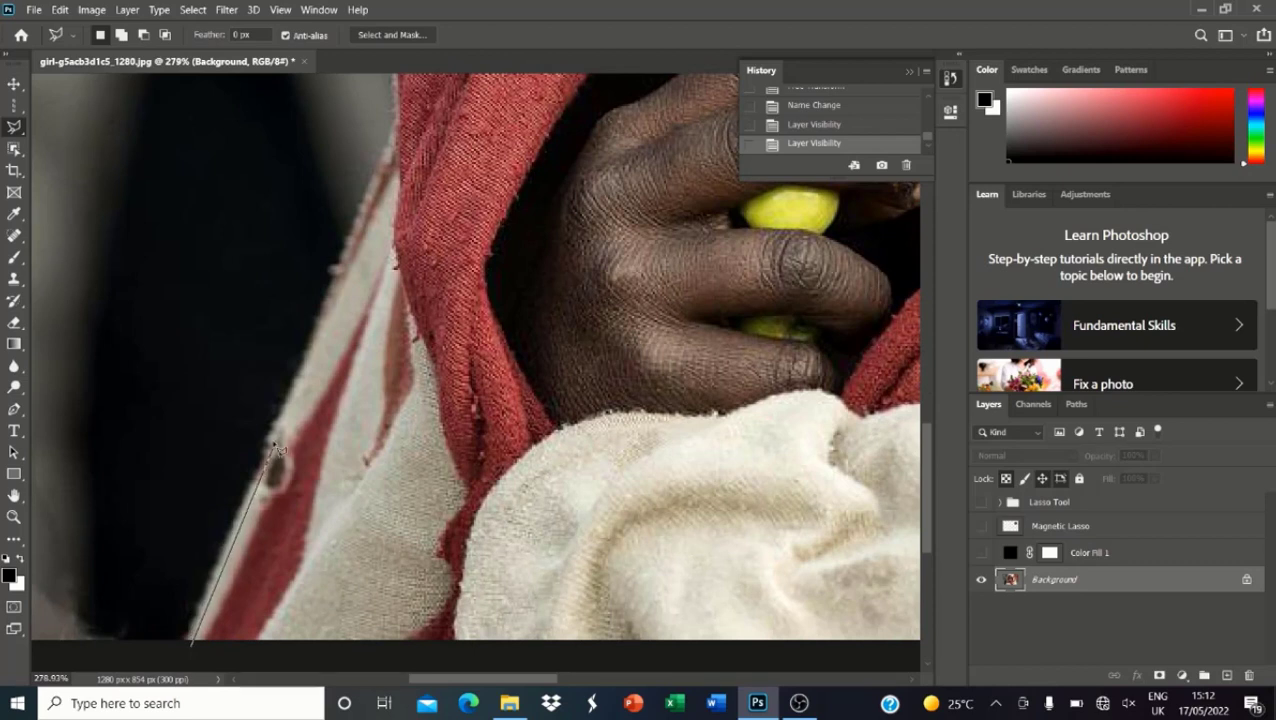
click(399, 141)
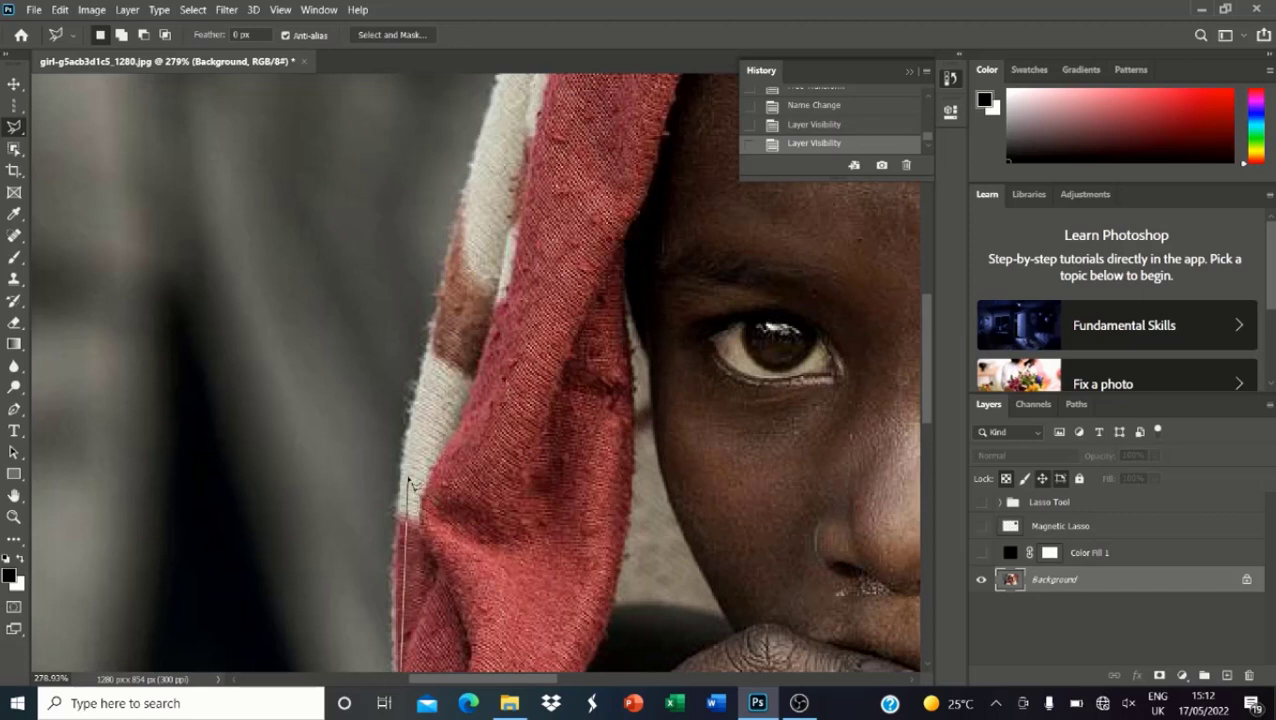
Step: Try two more outline points up the hood's left edge beside the eye and remove them from the outline
click(403, 463)
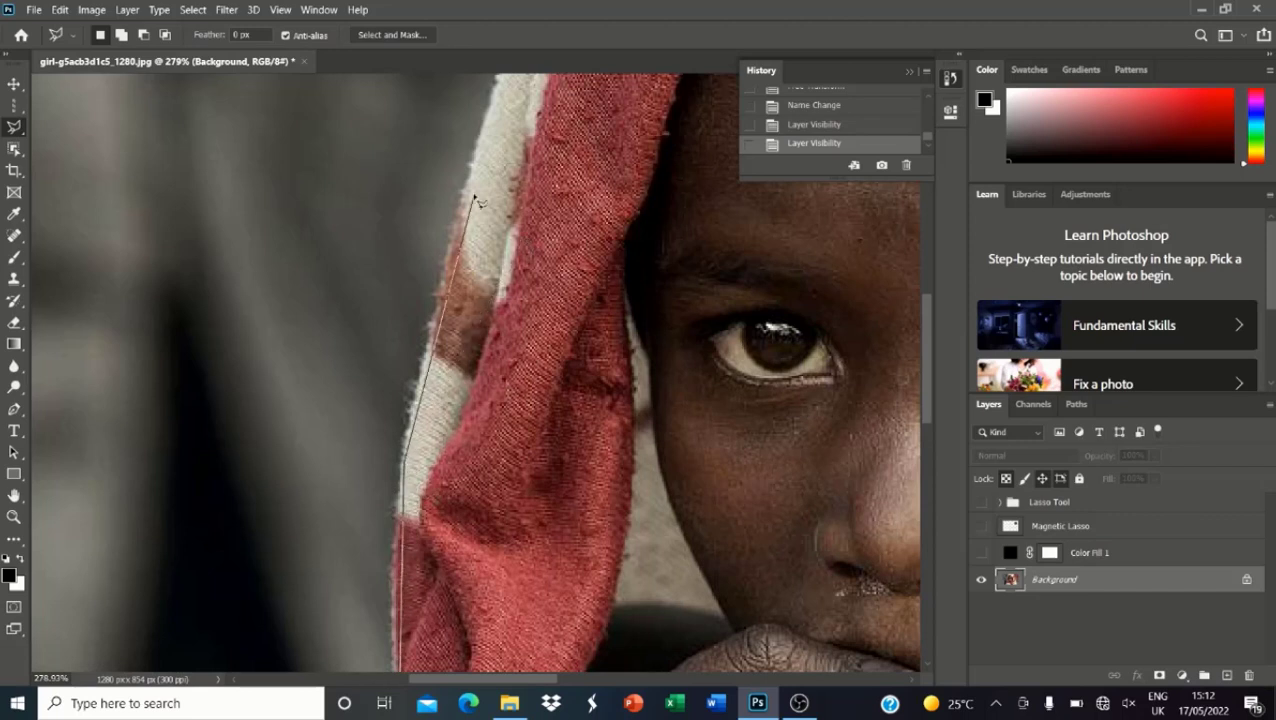
click(476, 157)
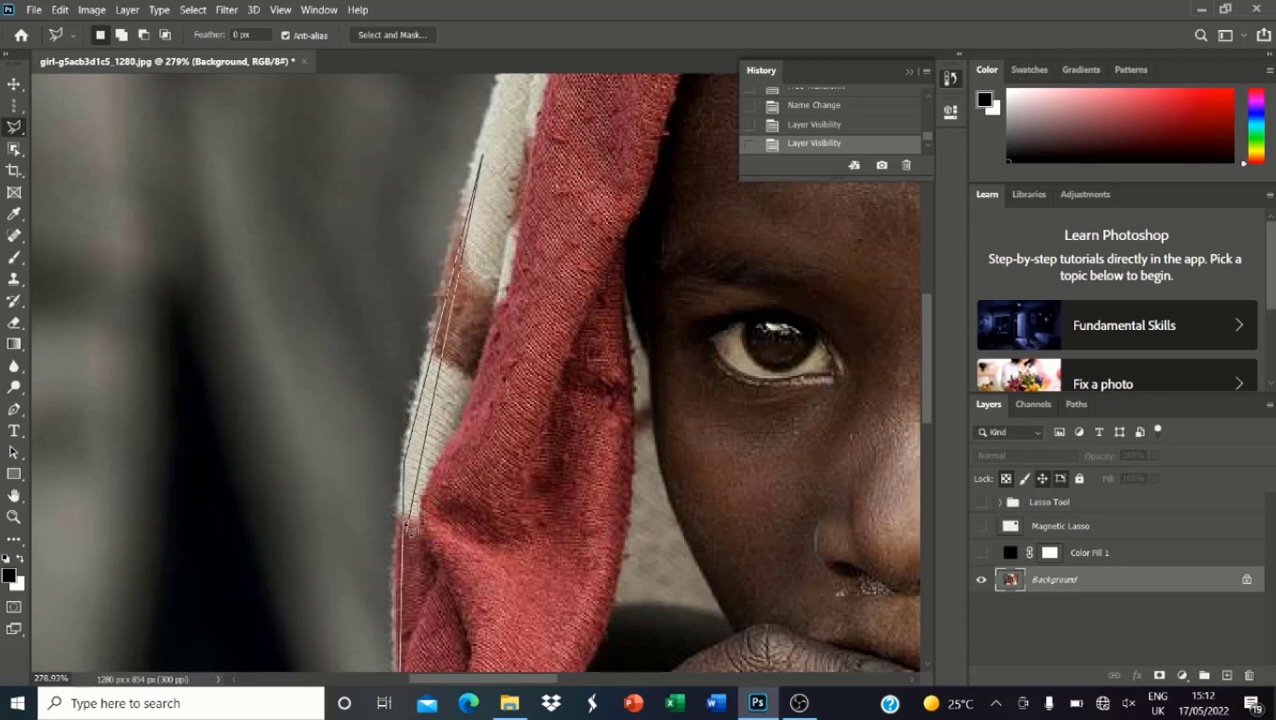
key(Delete)
key(Delete)
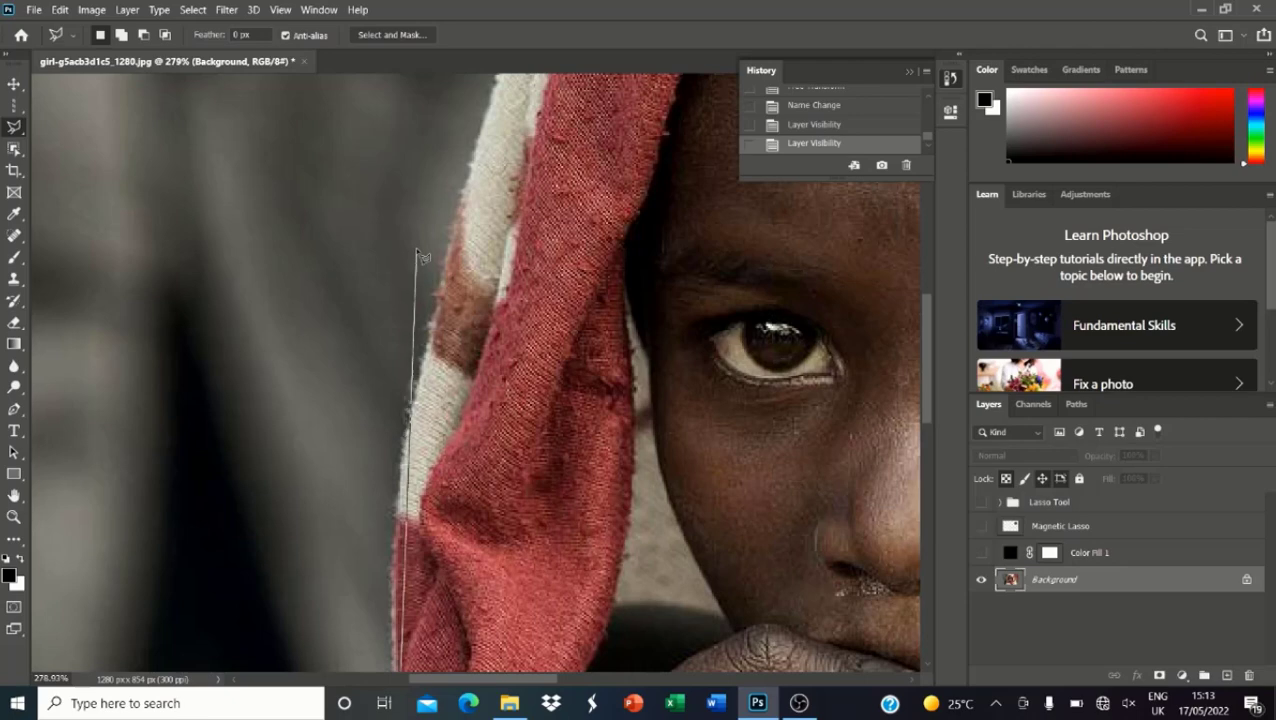
Step: Continue the polygonal outline up the hood's left side, over its top beyond the image border, and down its upper-right edge
scroll(395, 327, down, 5)
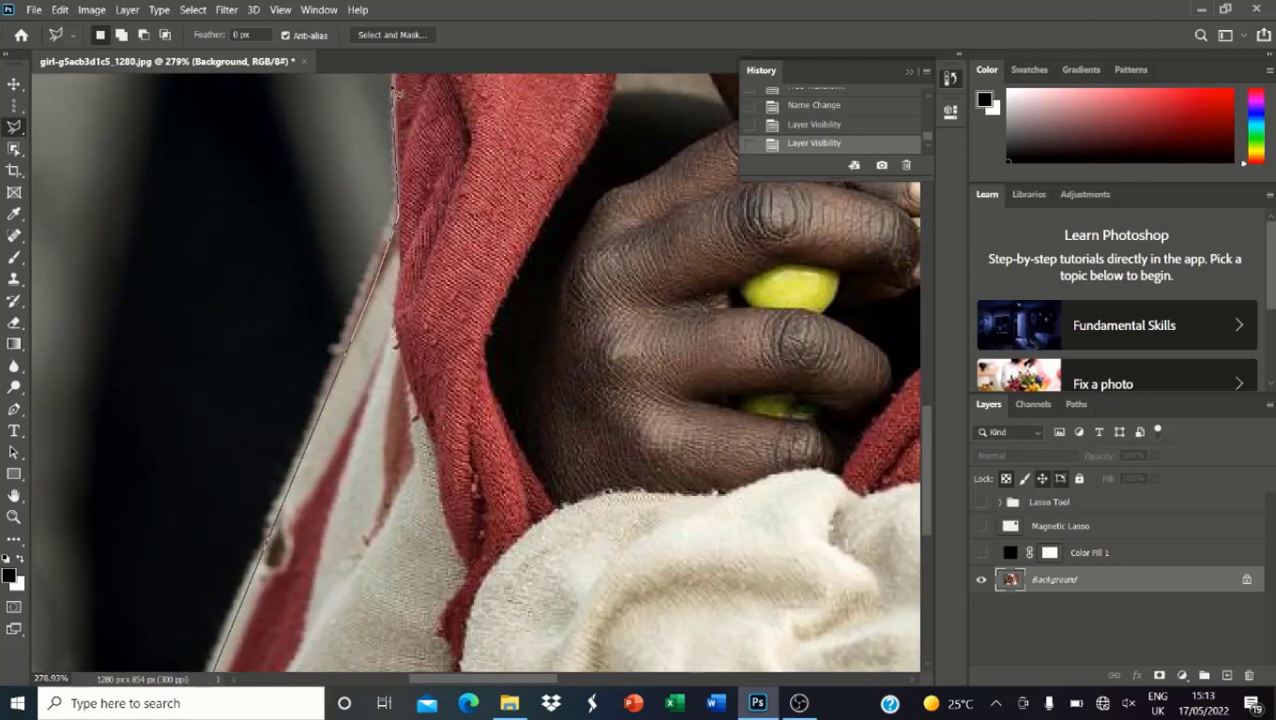
scroll(390, 430, up, 5)
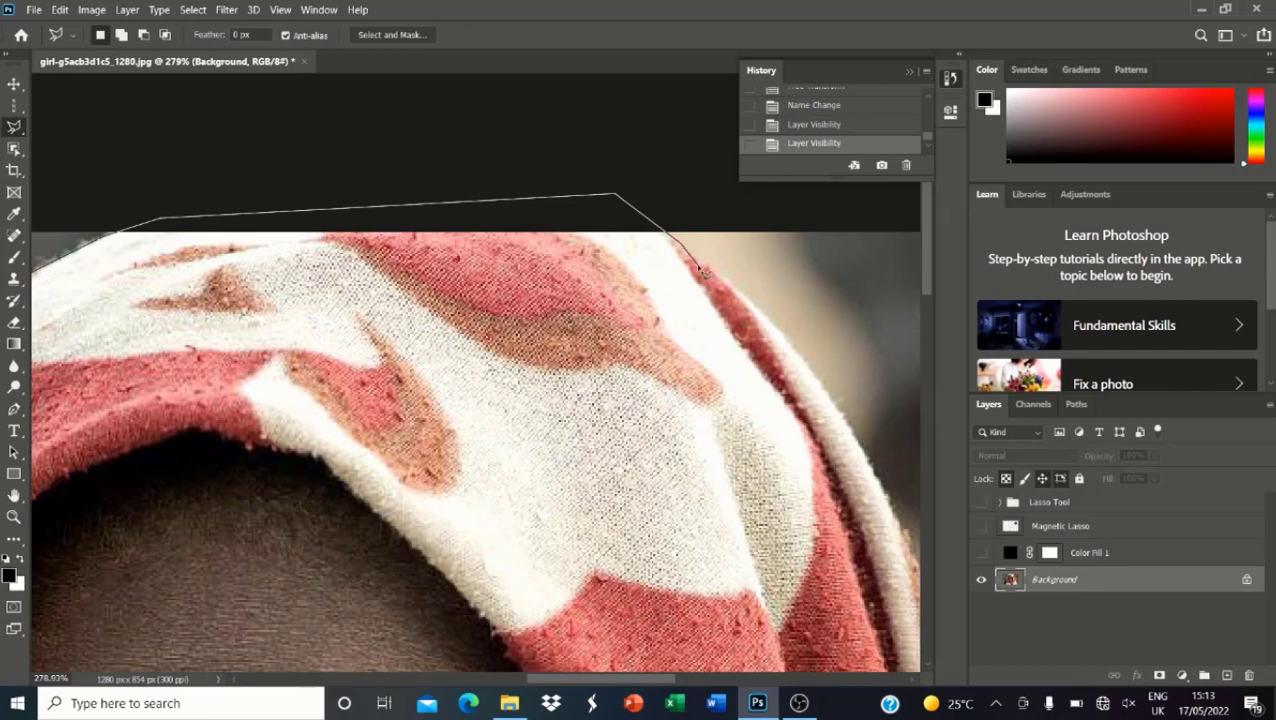
scroll(703, 268, up, 2)
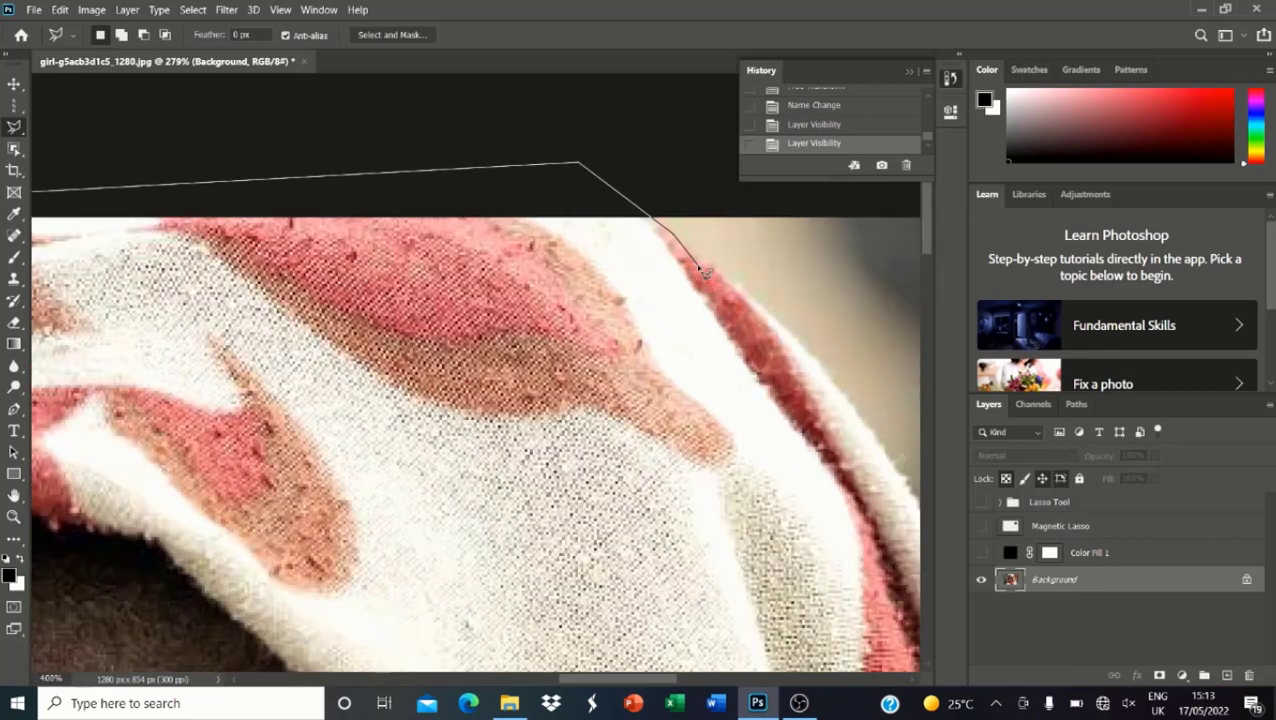
click(744, 294)
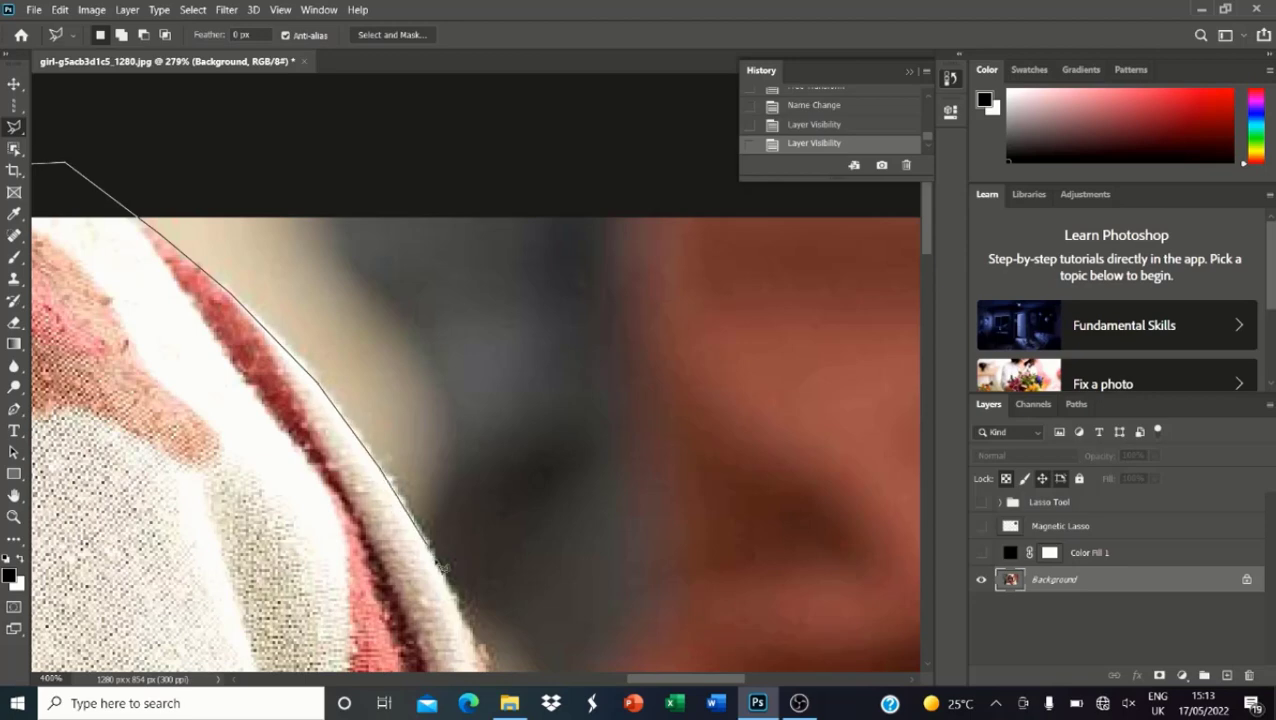
click(477, 648)
Step: Continue the polygonal outline down the garment's right edge, run it below the image border and close it at the starting point
scroll(478, 468, down, 3)
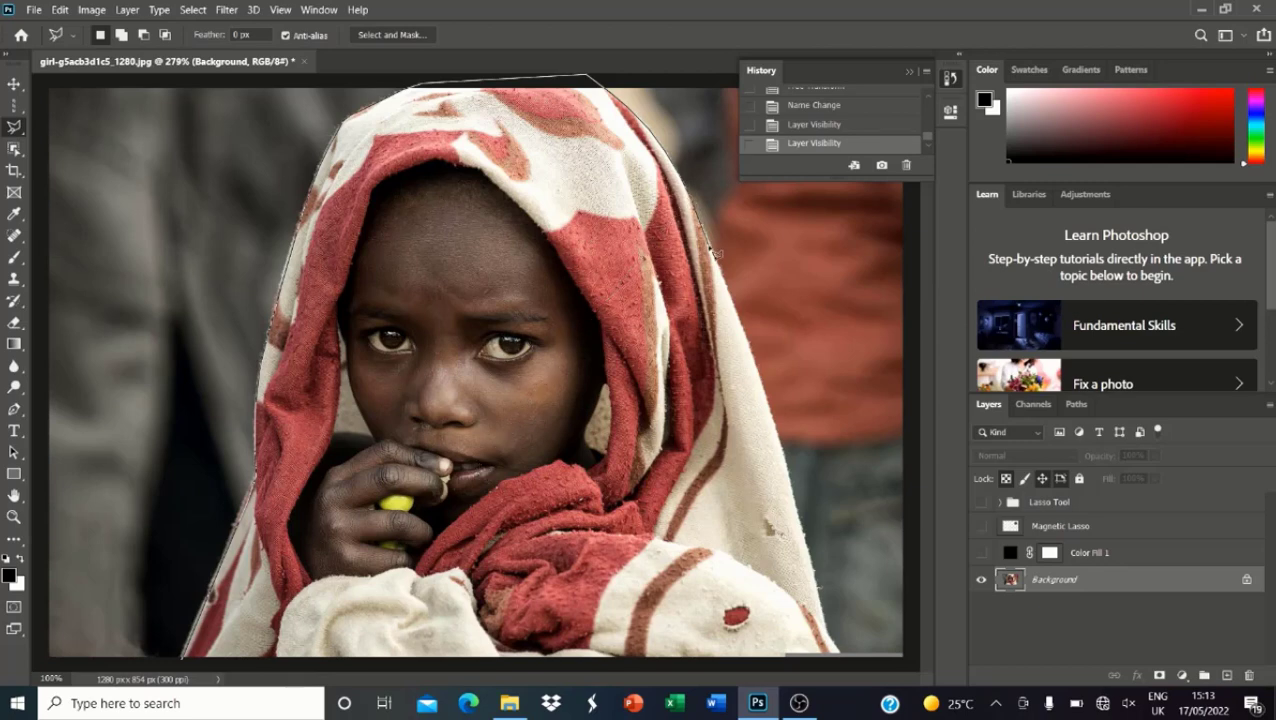
scroll(712, 254, up, 2)
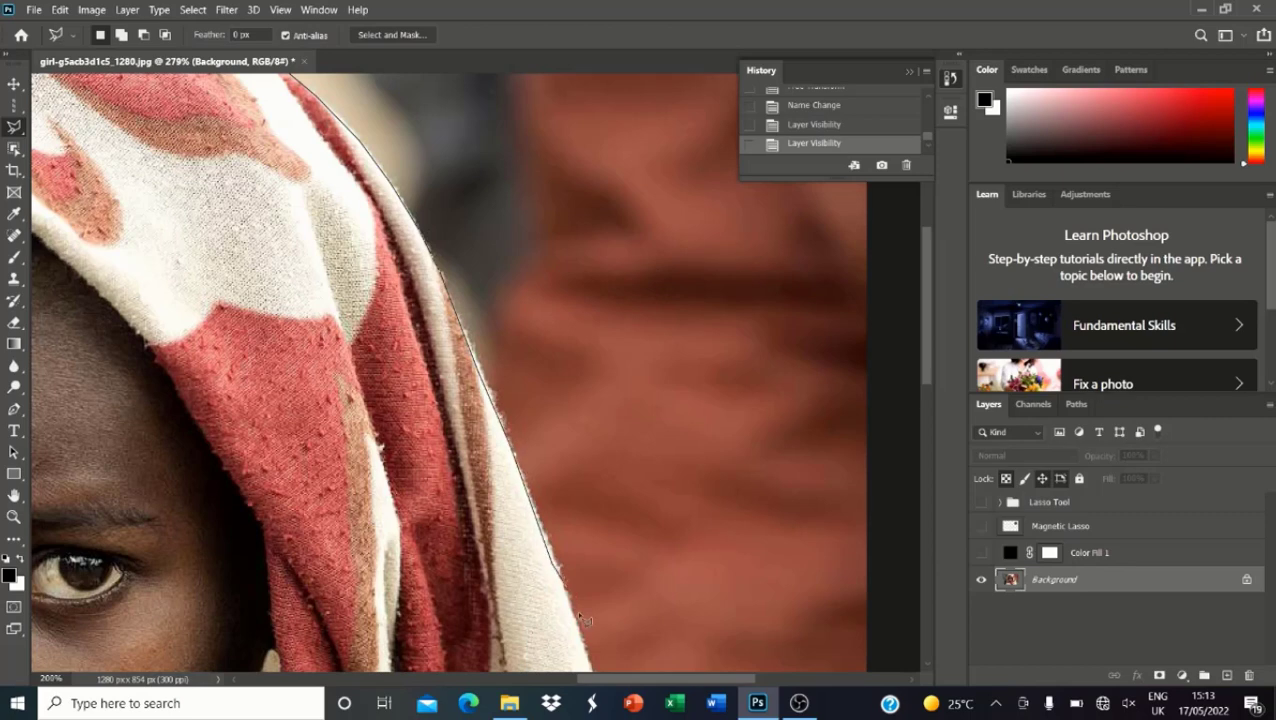
scroll(576, 609, down, 5)
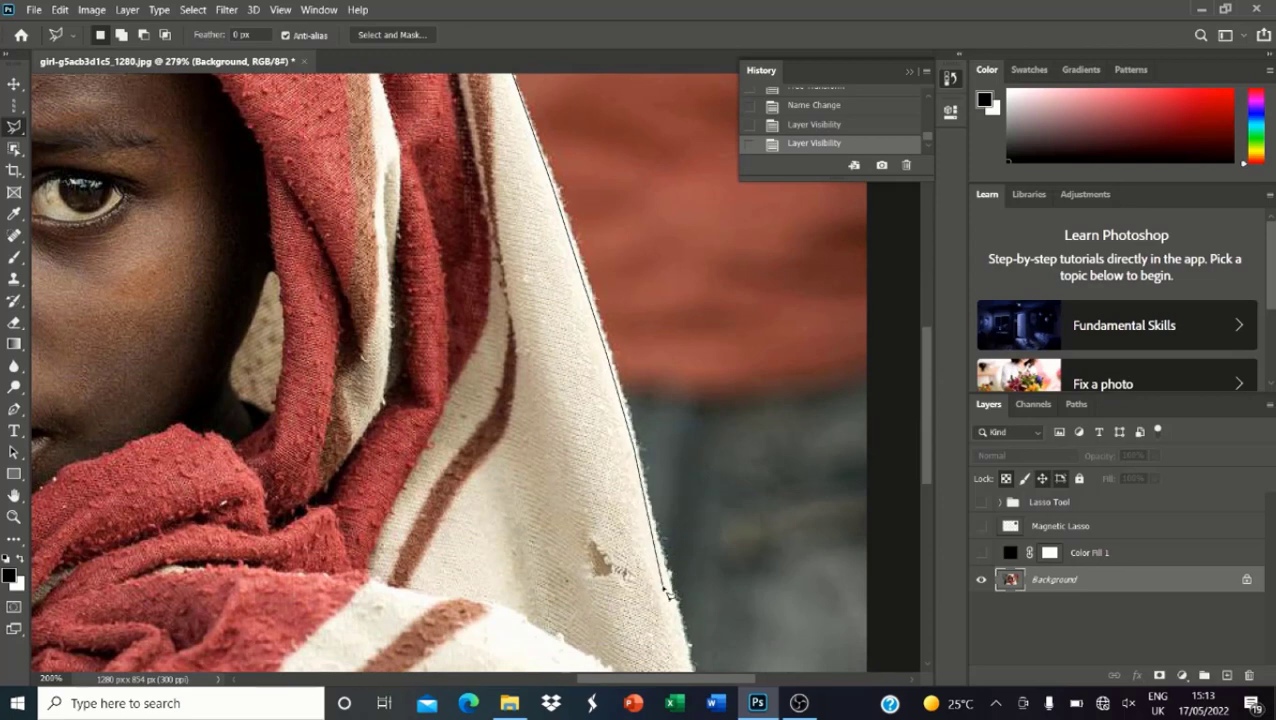
scroll(669, 637, down, 5)
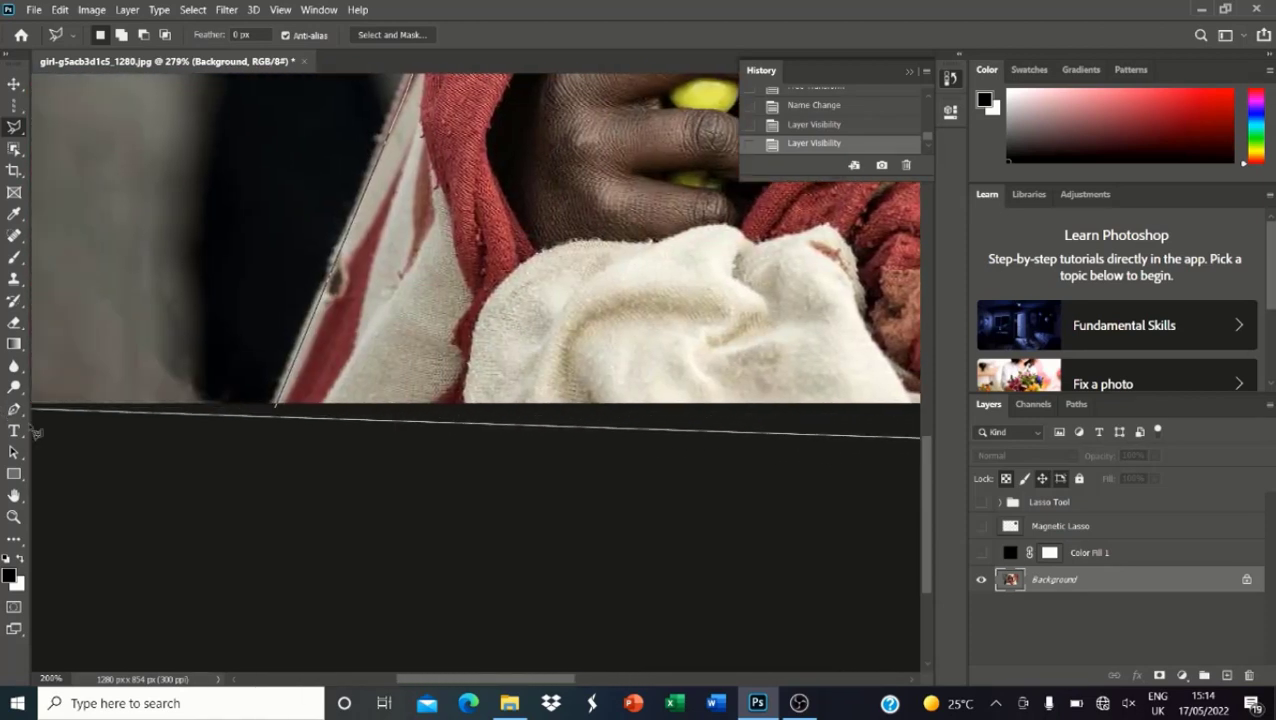
click(323, 411)
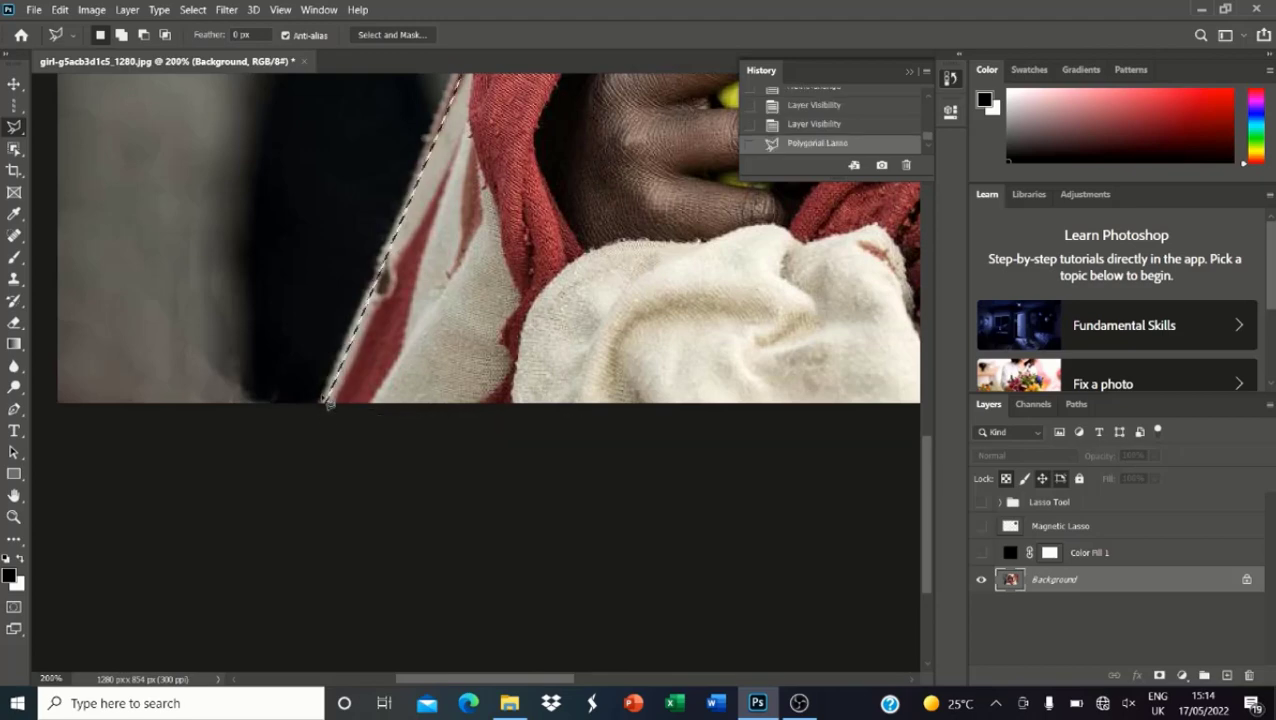
Step: Examine how closely the closed selection follows the garment's lower-left edge and the rest of the child
scroll(305, 295, up, 2)
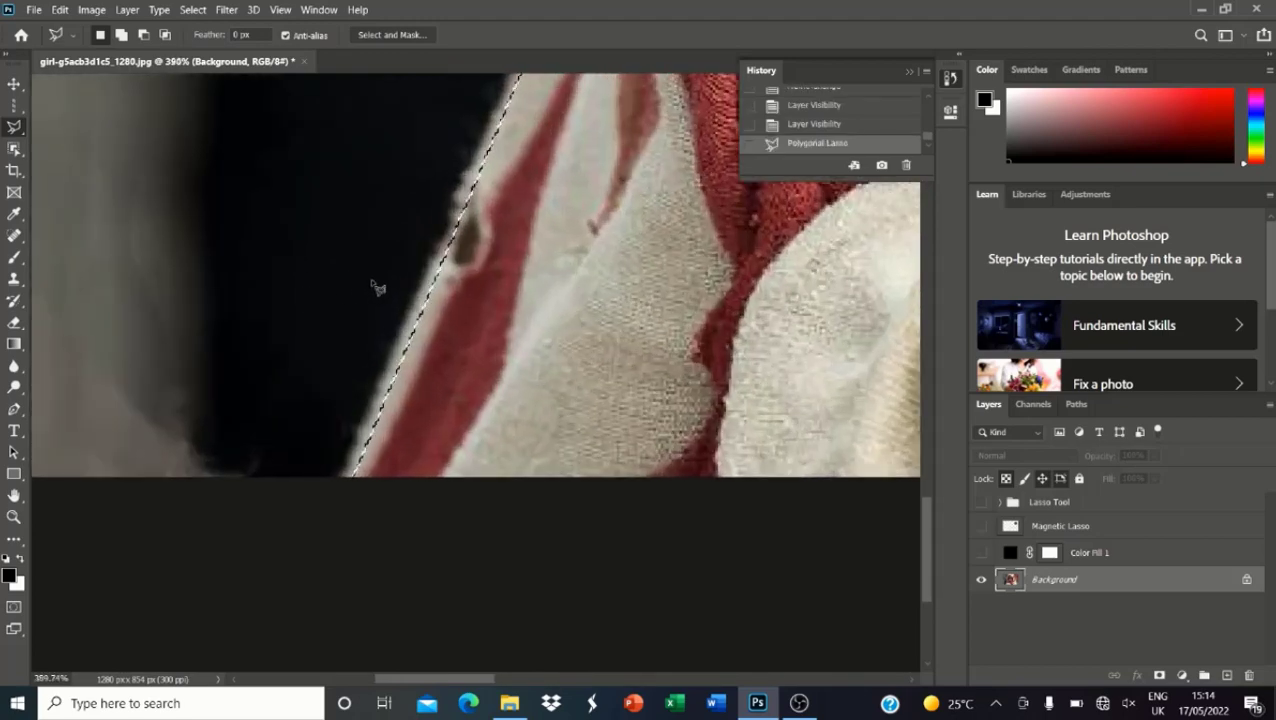
scroll(283, 488, down, 4)
scroll(319, 276, up, 5)
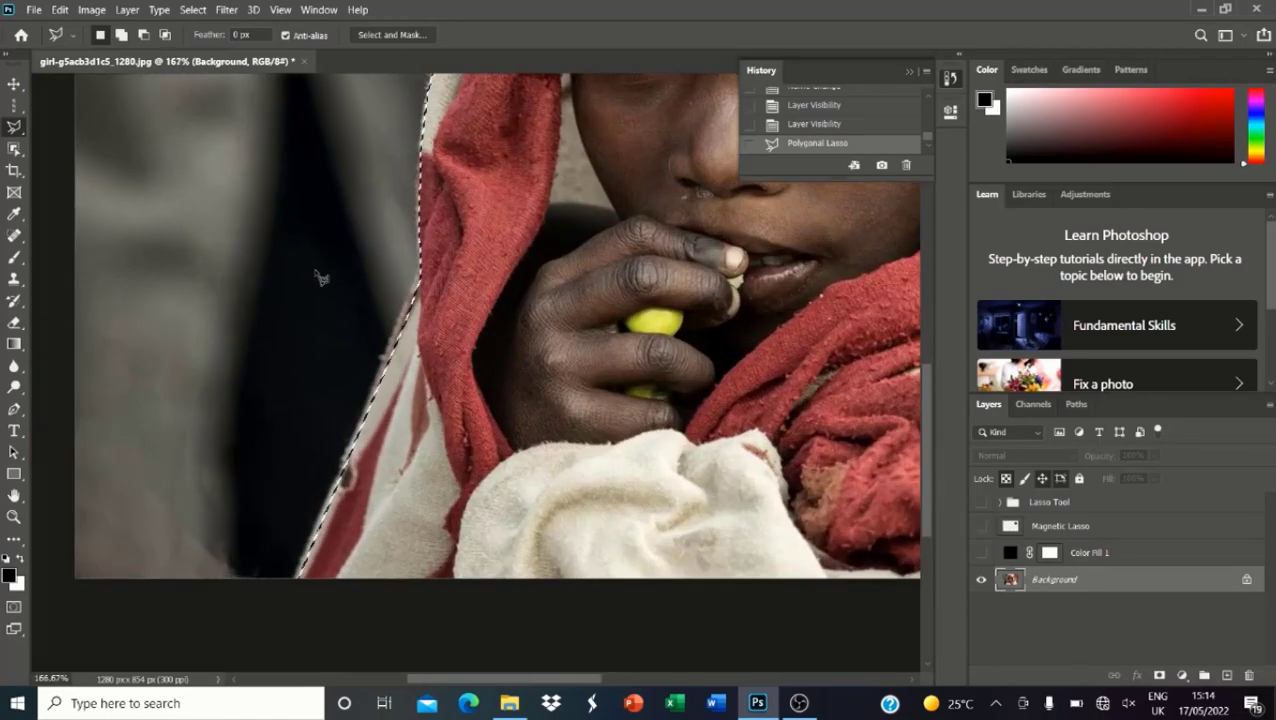
scroll(243, 367, down, 5)
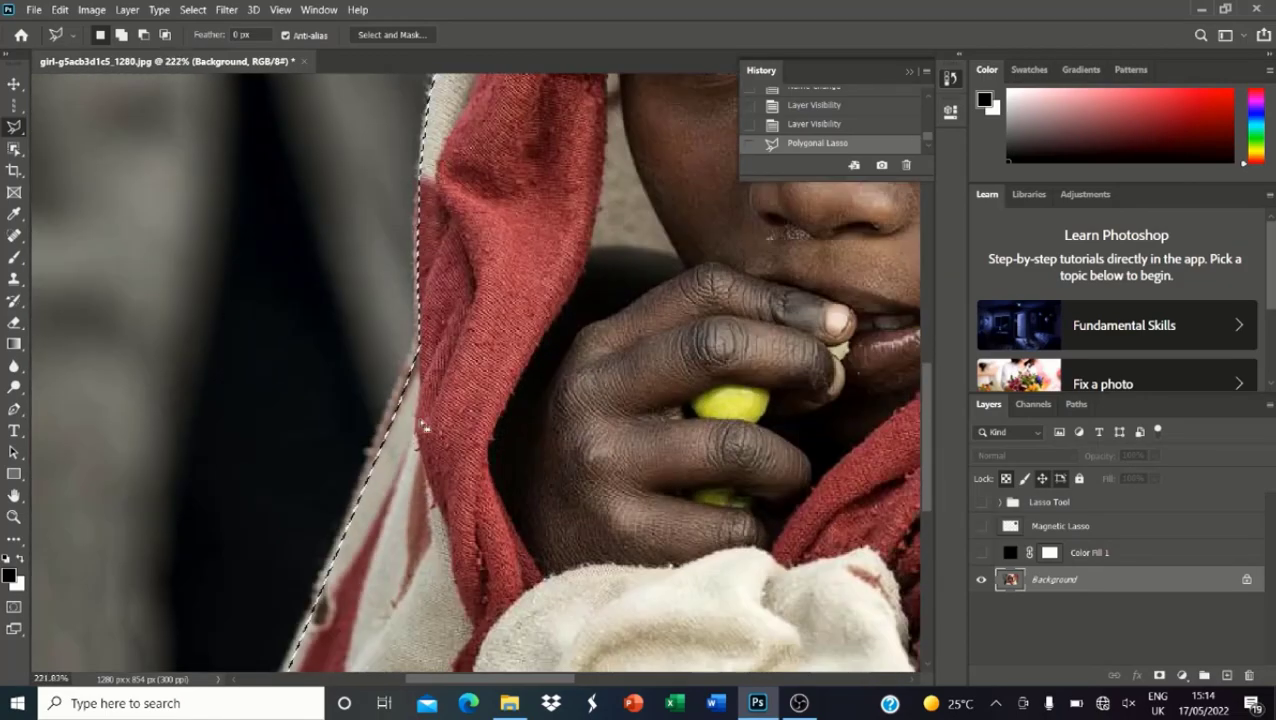
scroll(622, 313, up, 1)
scroll(622, 313, up, 1)
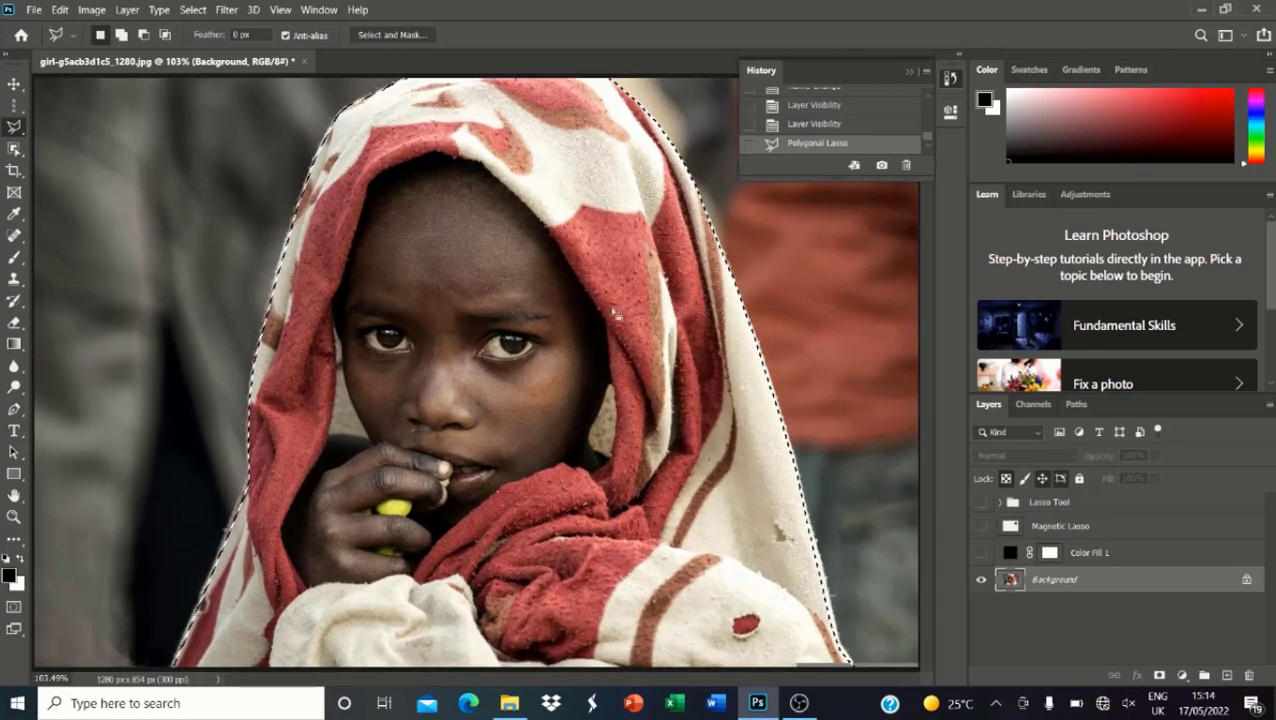
scroll(199, 504, up, 4)
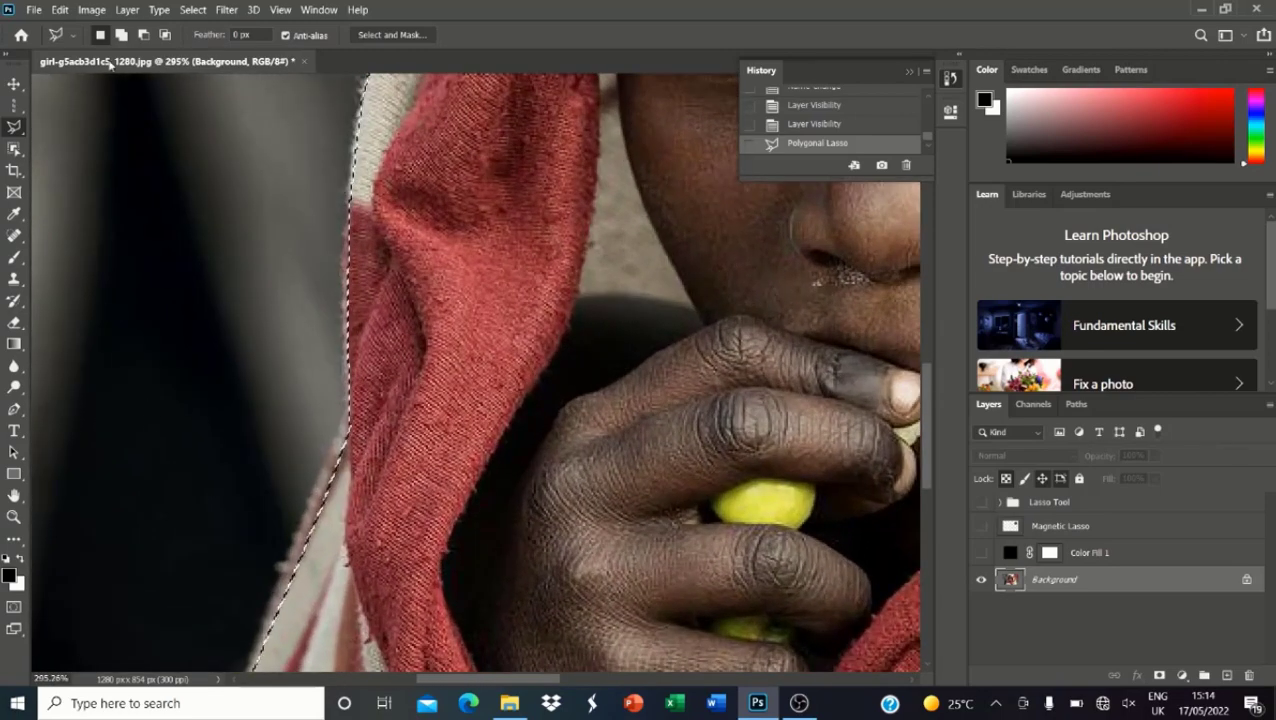
Step: Subtract a polygonal area from the selection, running from the red fold down the garment's lower-left edge and back across the cloth
click(144, 36)
scroll(465, 243, up, 3)
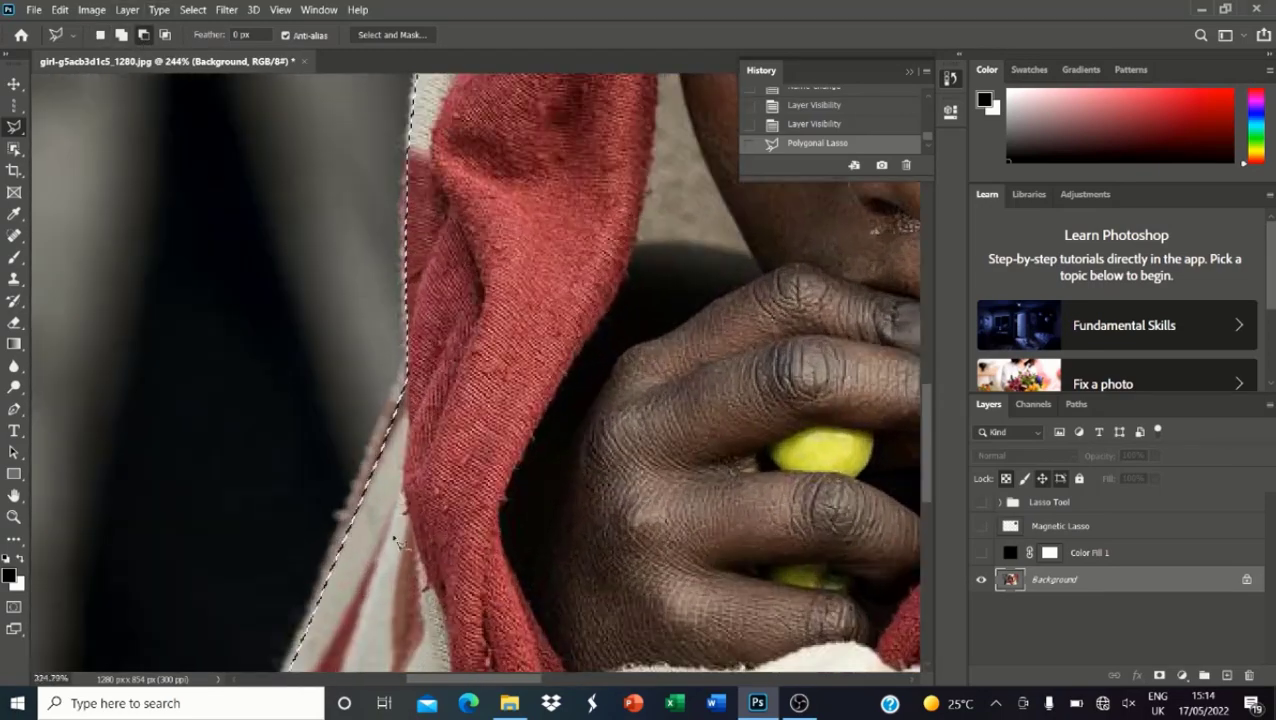
click(497, 204)
click(426, 266)
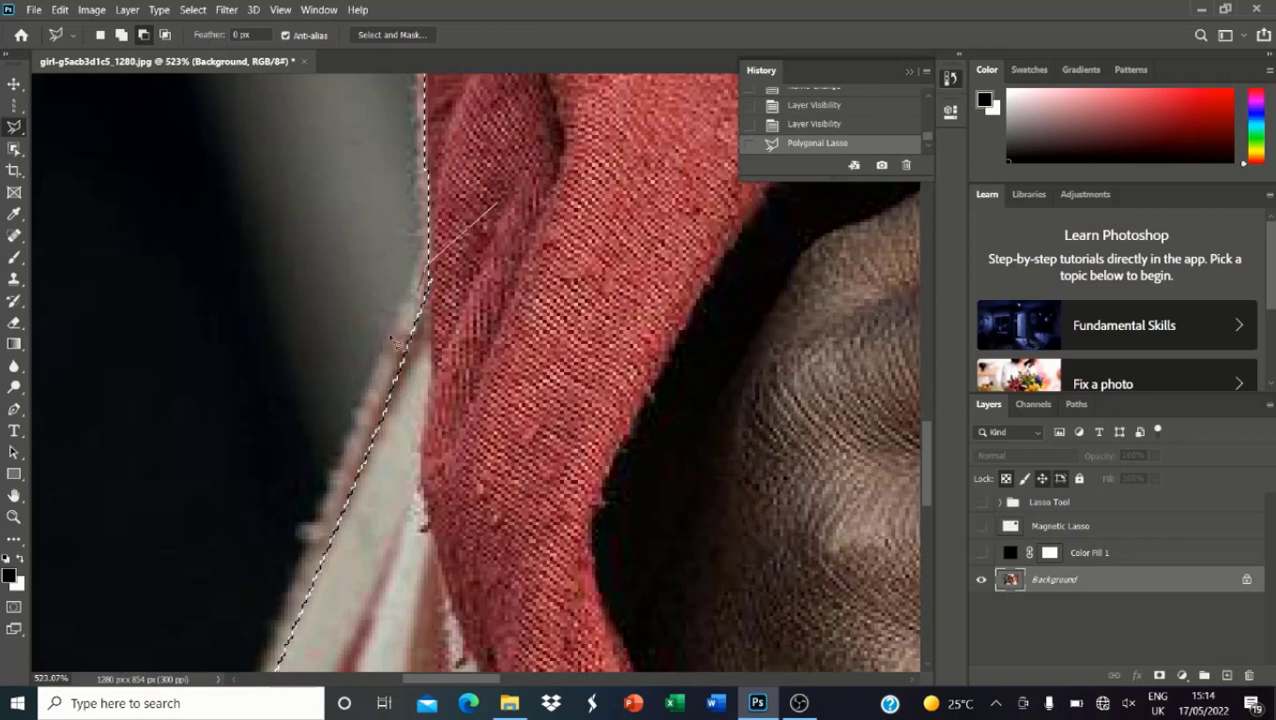
scroll(300, 590, down, 3)
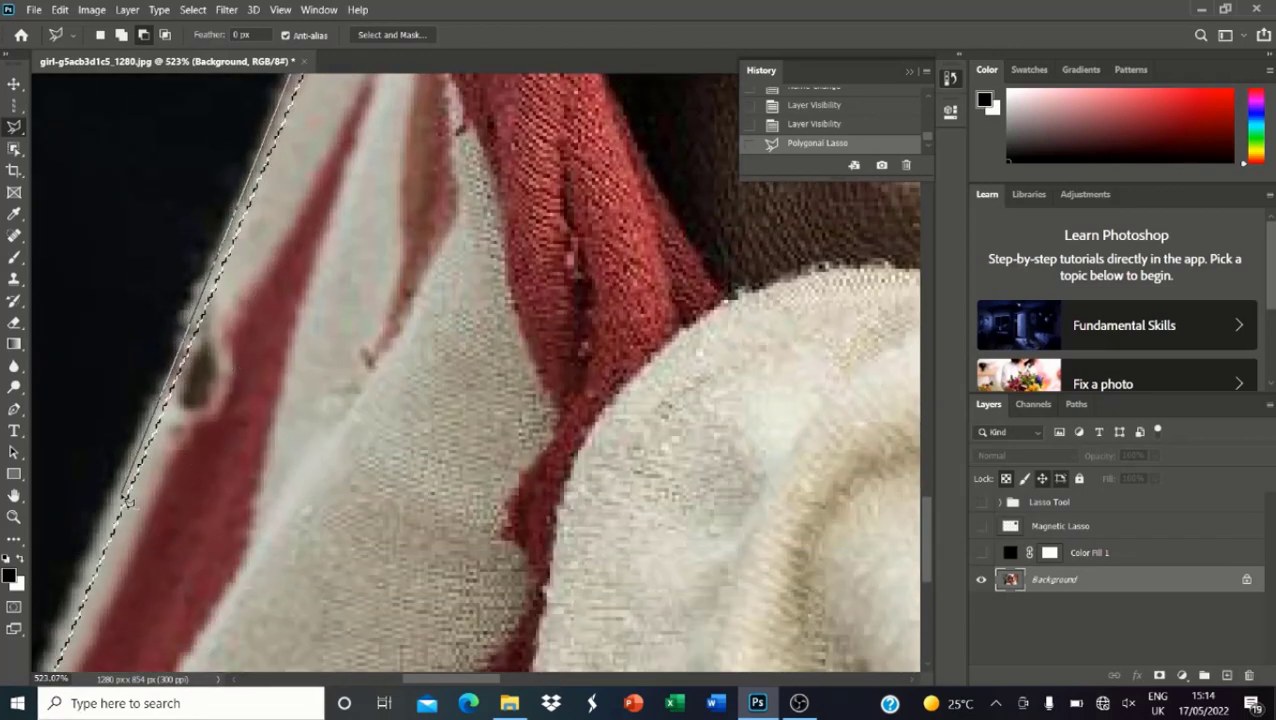
click(129, 498)
click(265, 522)
double_click(592, 284)
scroll(309, 412, down, 2)
scroll(308, 412, down, 3)
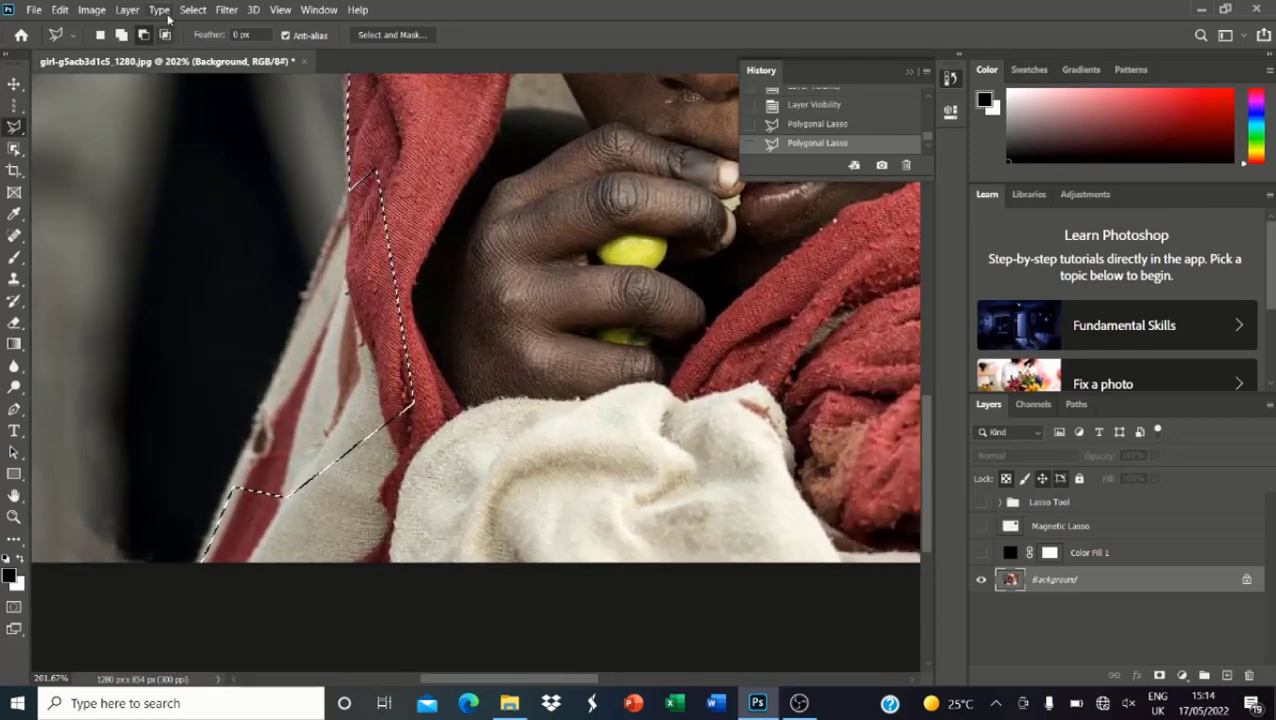
Step: Add the garment's lower-left area to the selection with a polygonal outline following its outer edge from the red fold past the image border
click(121, 34)
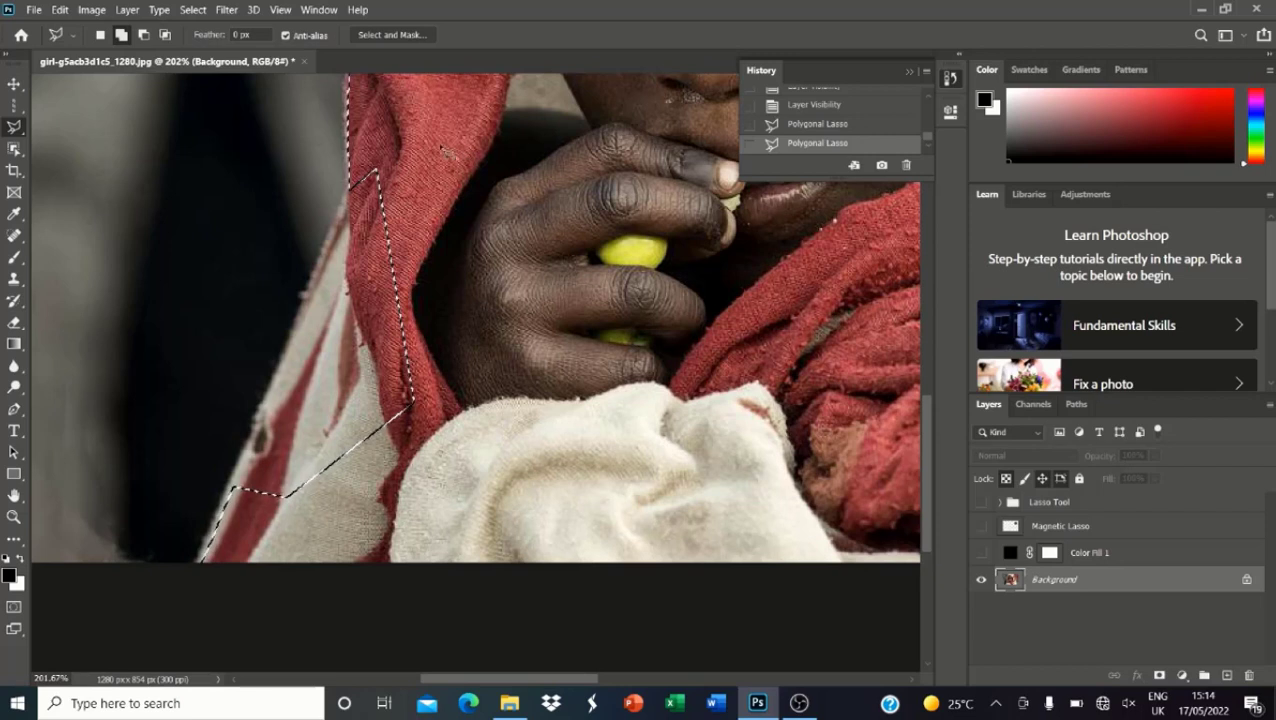
click(402, 148)
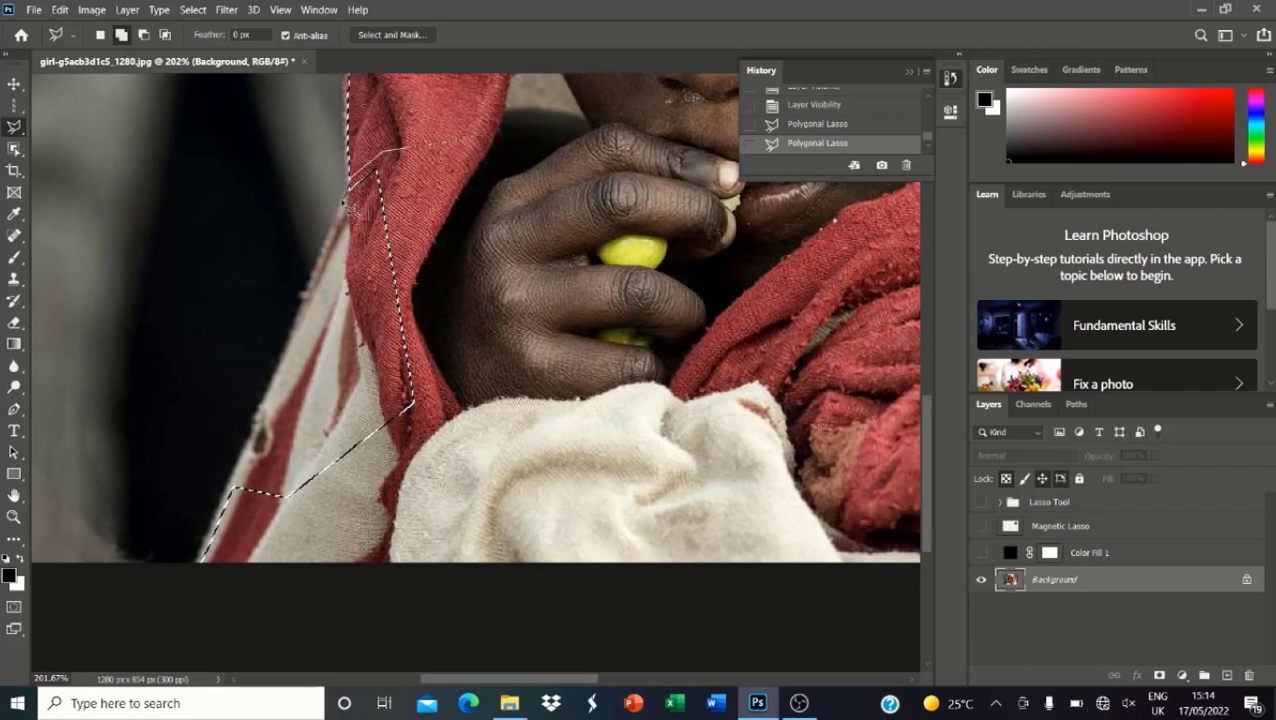
click(349, 188)
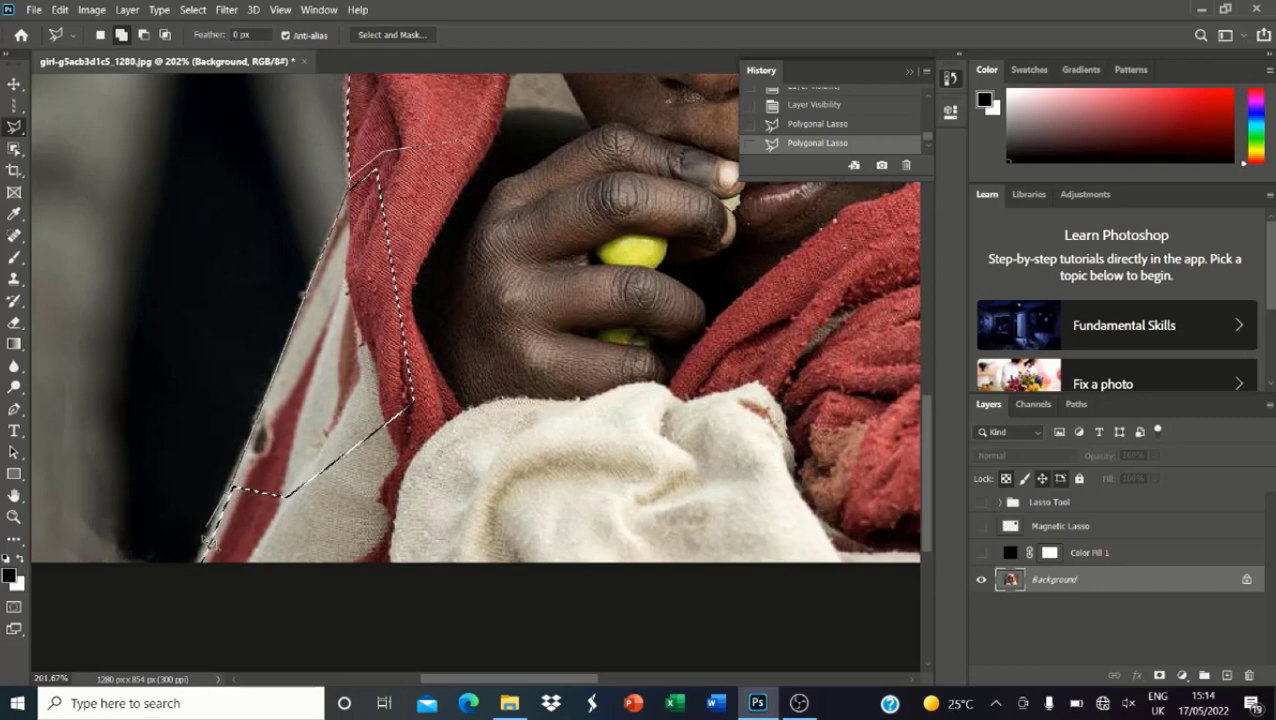
click(191, 582)
click(297, 602)
double_click(553, 431)
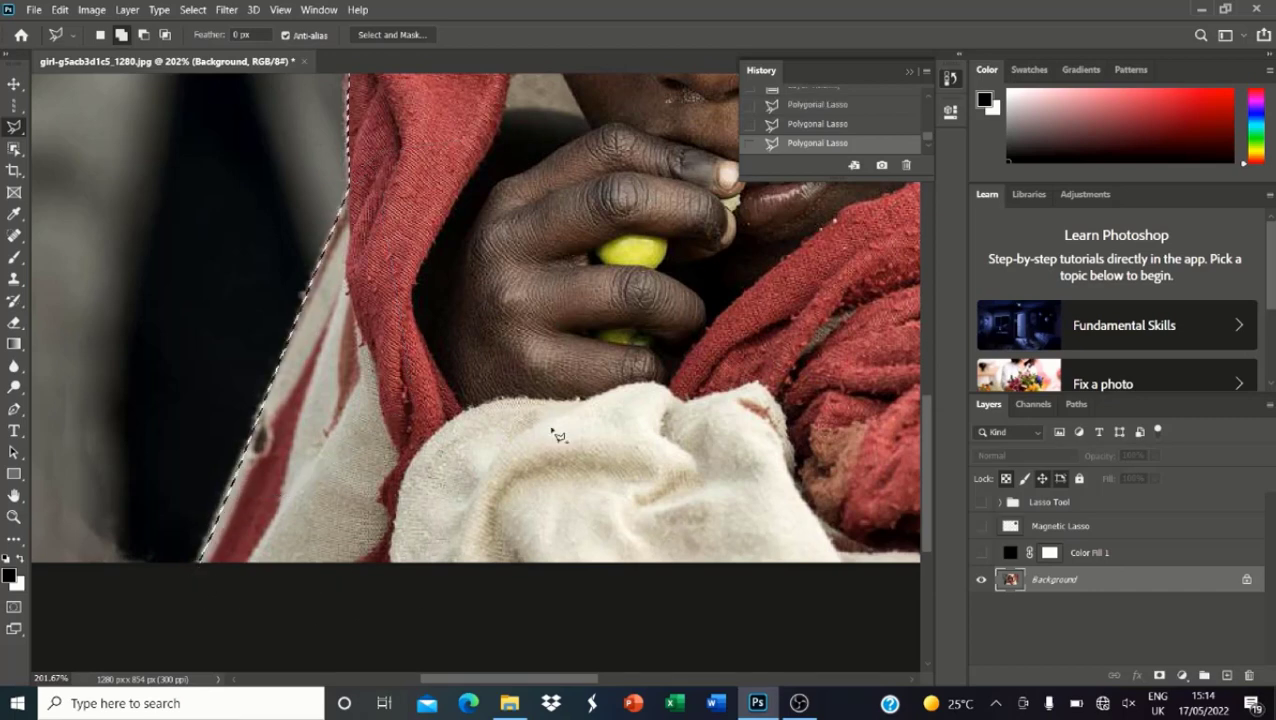
scroll(553, 431, down, 12)
scroll(648, 508, up, 5)
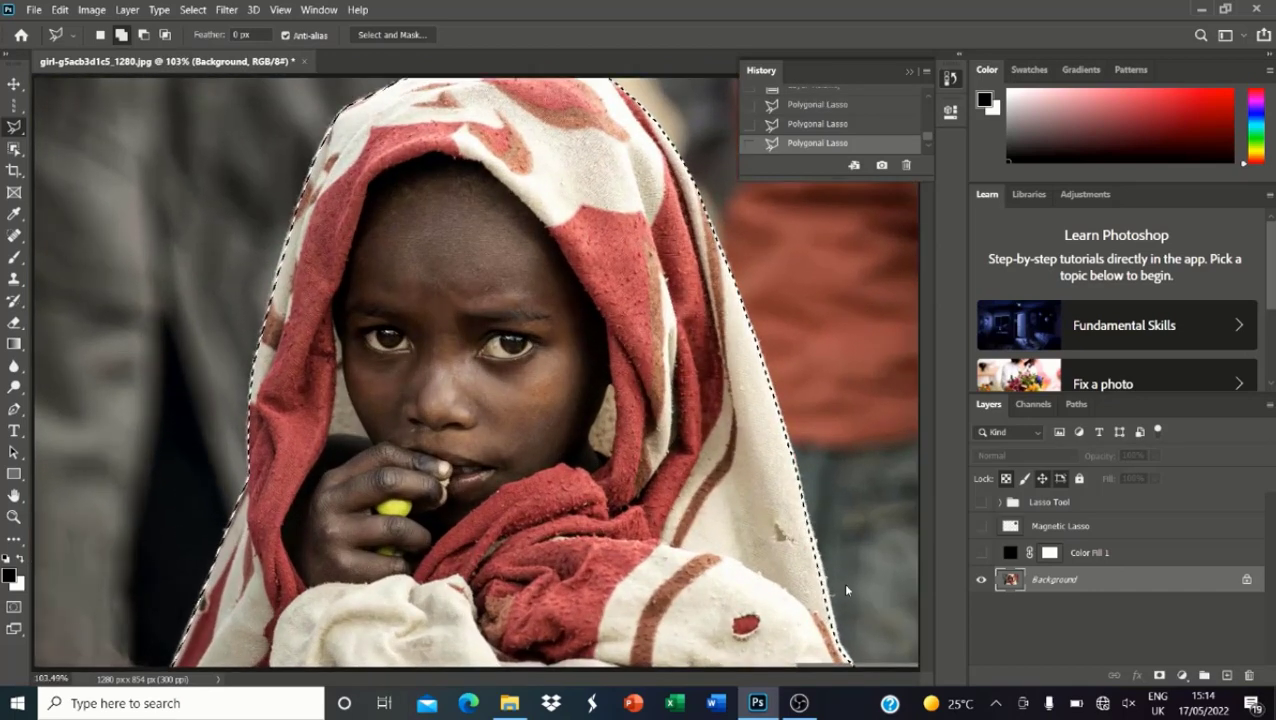
Step: Draw further polygonal outlines in add mode along the garment's lower-right edge
scroll(850, 640, up, 2)
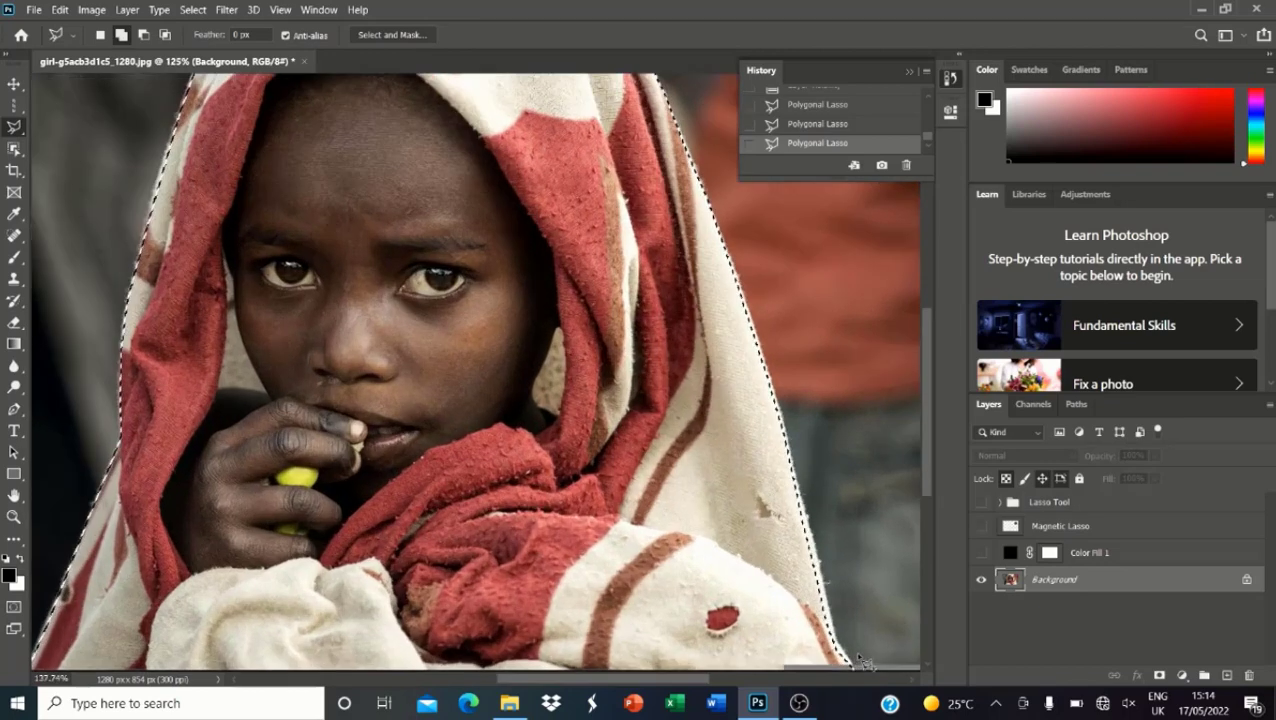
scroll(862, 663, up, 2)
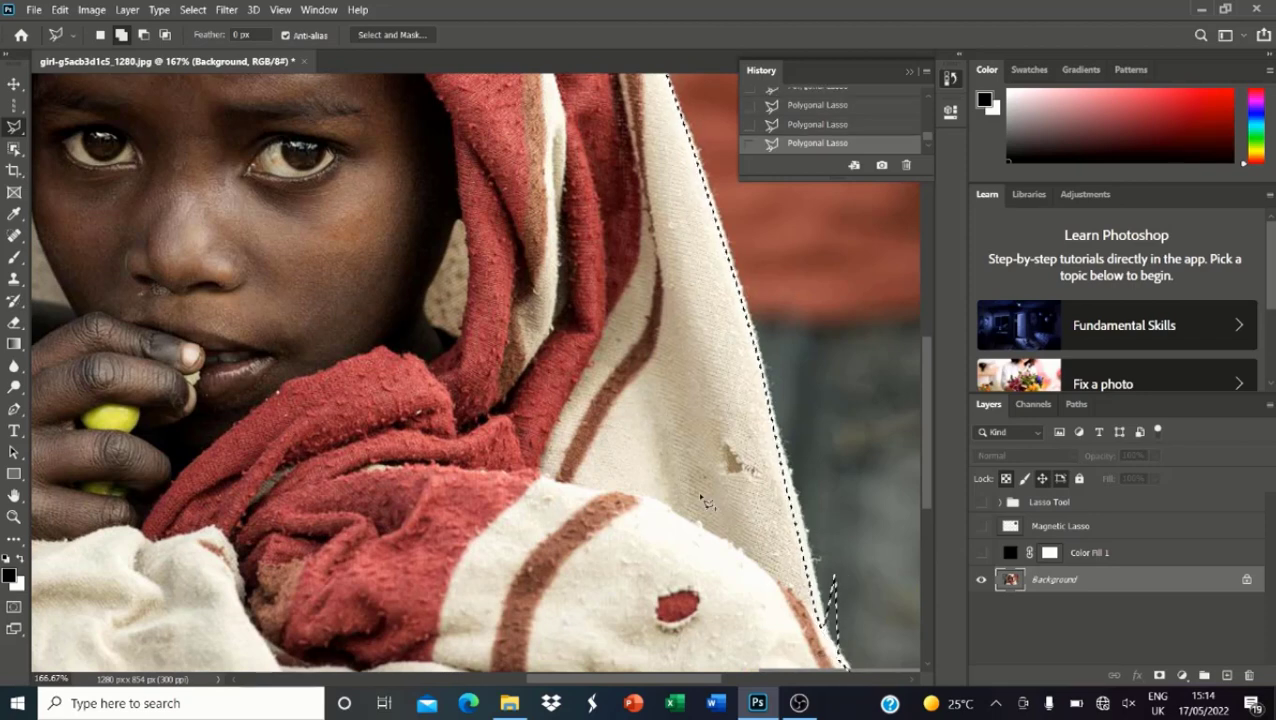
click(730, 409)
click(738, 343)
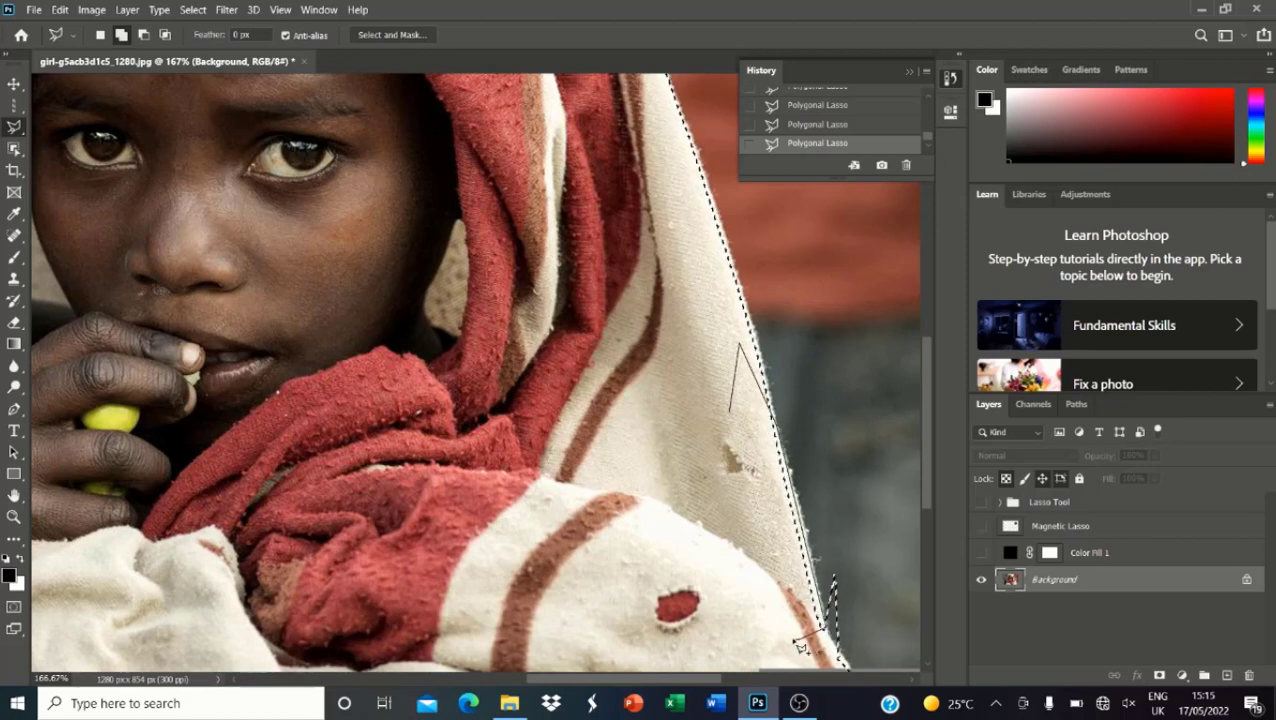
scroll(832, 600, up, 2)
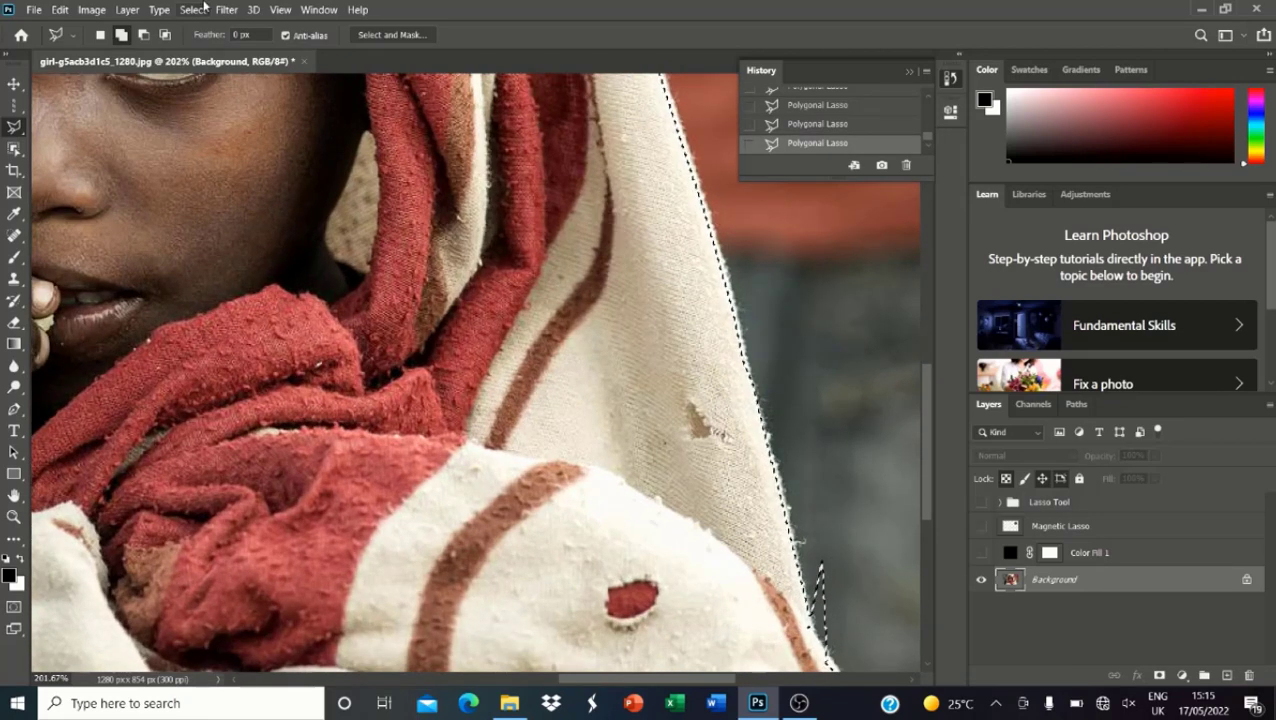
Step: Subtract the stray sliver outside the garment's lower-right corner from the selection with a polygonal outline reaching below the image
click(149, 39)
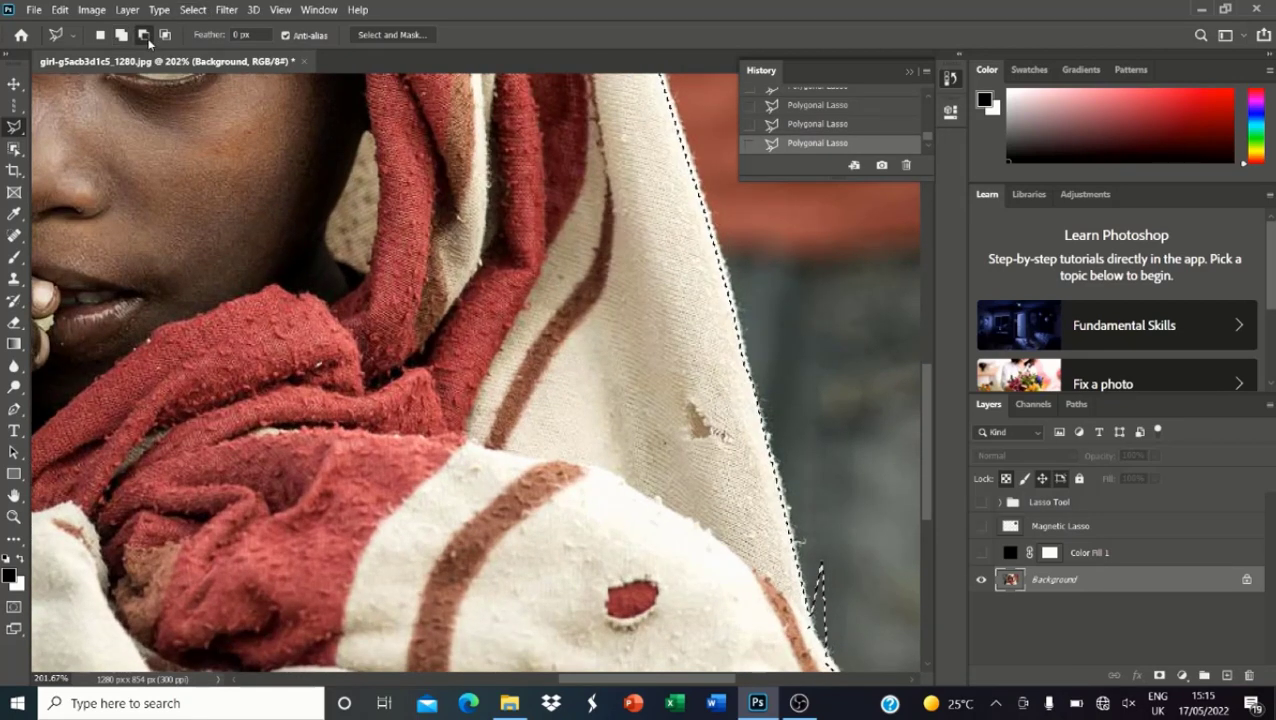
click(852, 383)
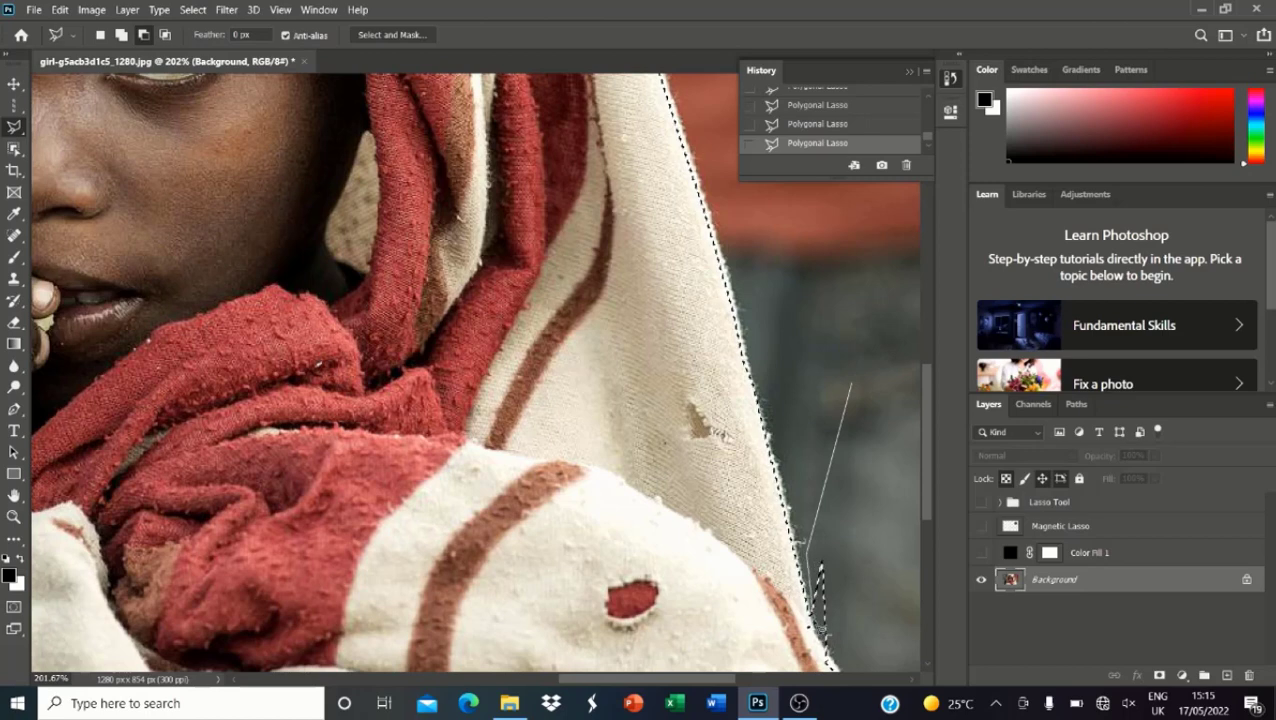
click(820, 655)
scroll(856, 666, down, 5)
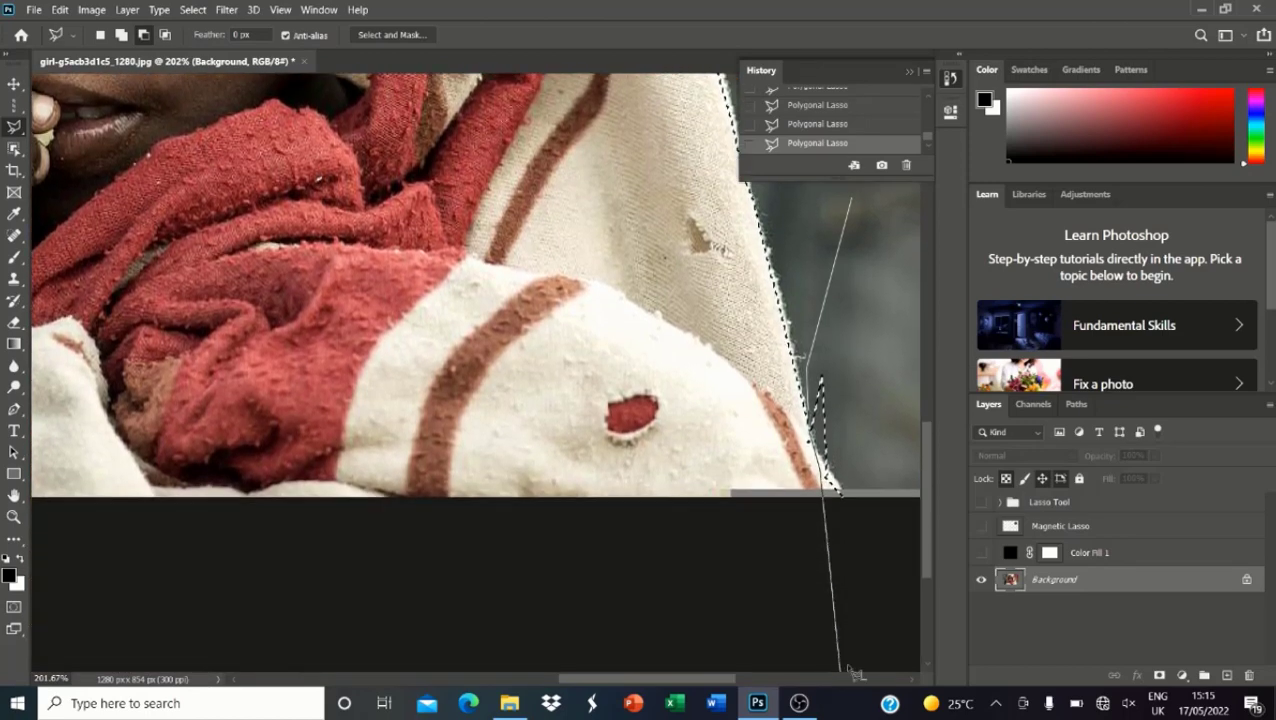
double_click(862, 523)
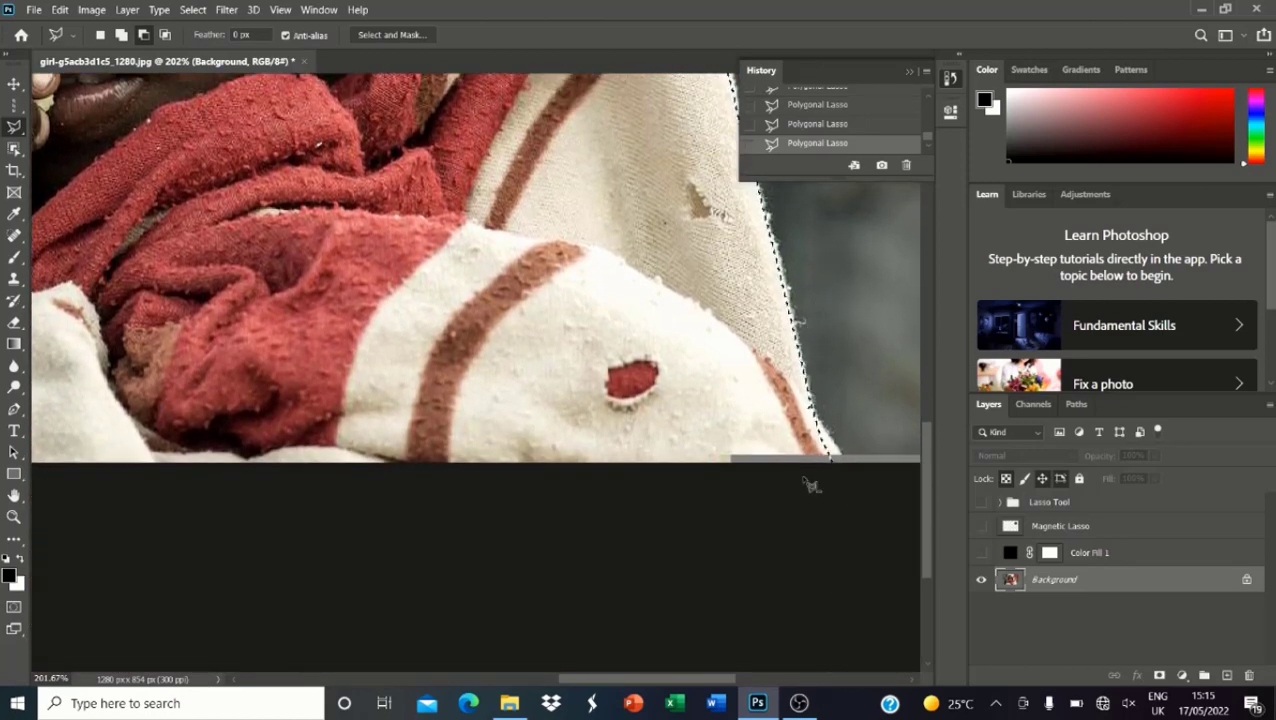
Step: Feather the selection of the child by 3 pixels and copy it to a new layer
scroll(808, 480, down, 5)
scroll(629, 432, up, 1)
right_click(506, 311)
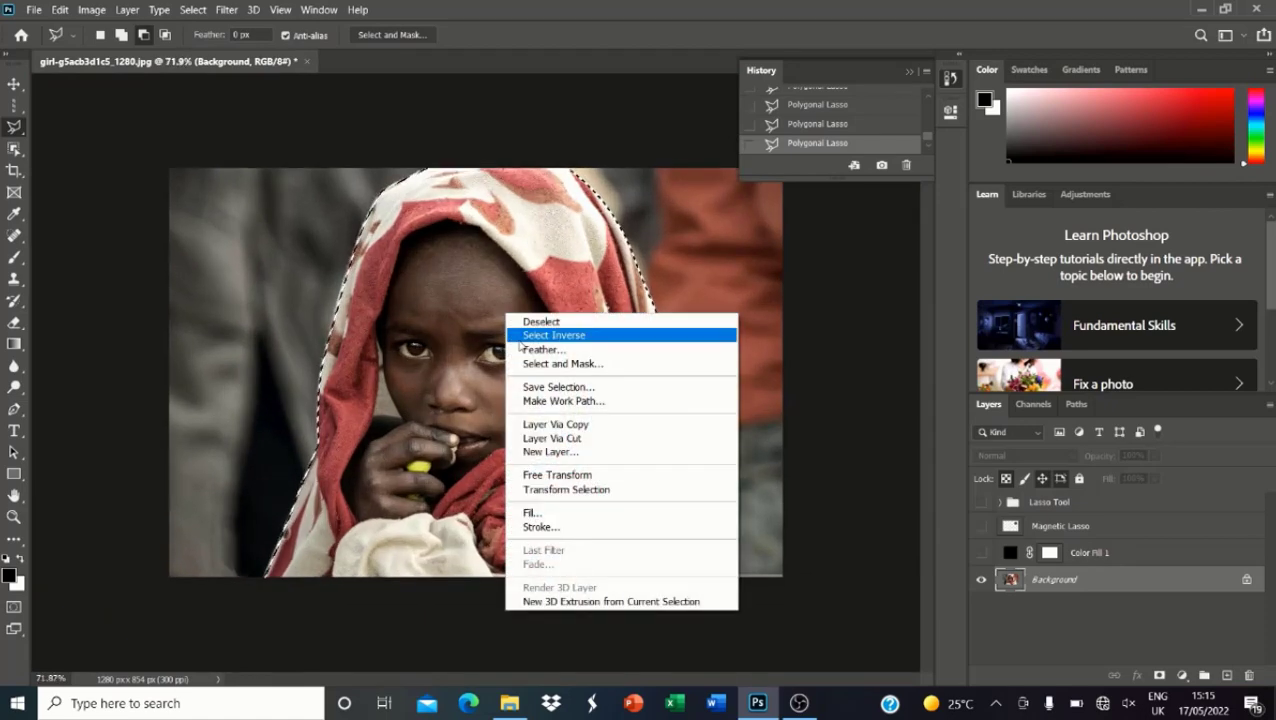
click(524, 351)
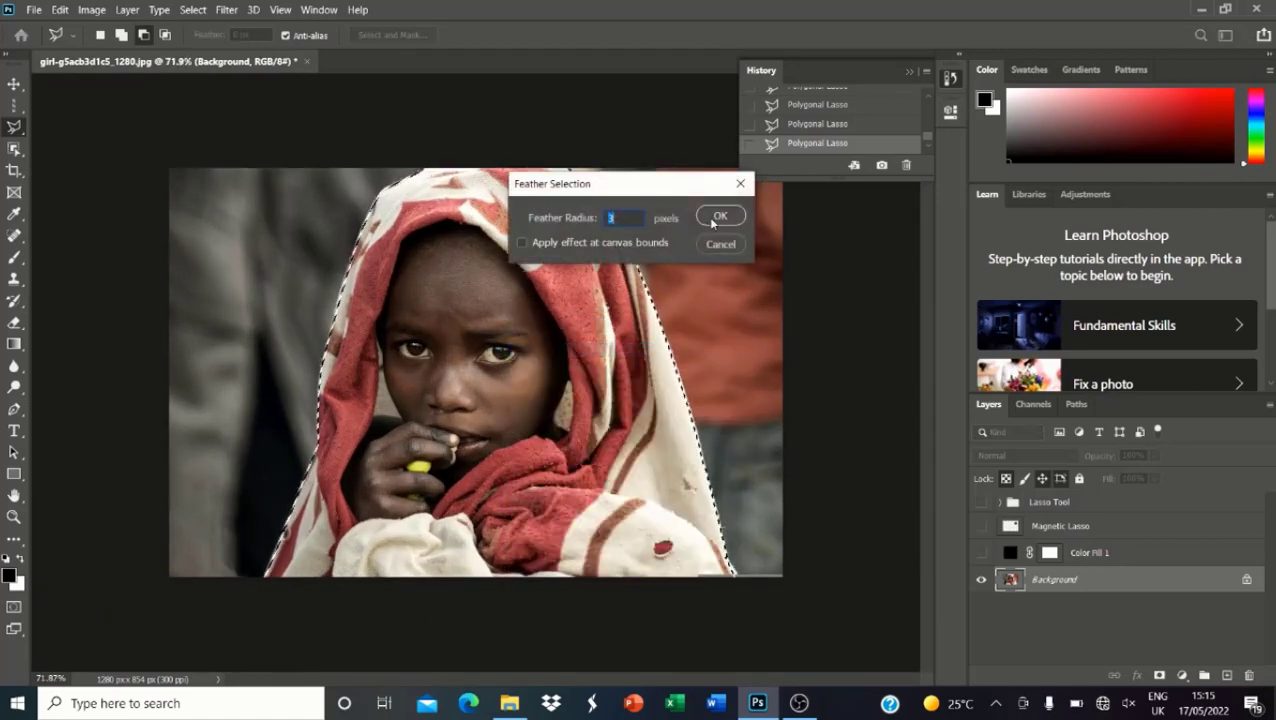
click(719, 215)
right_click(441, 126)
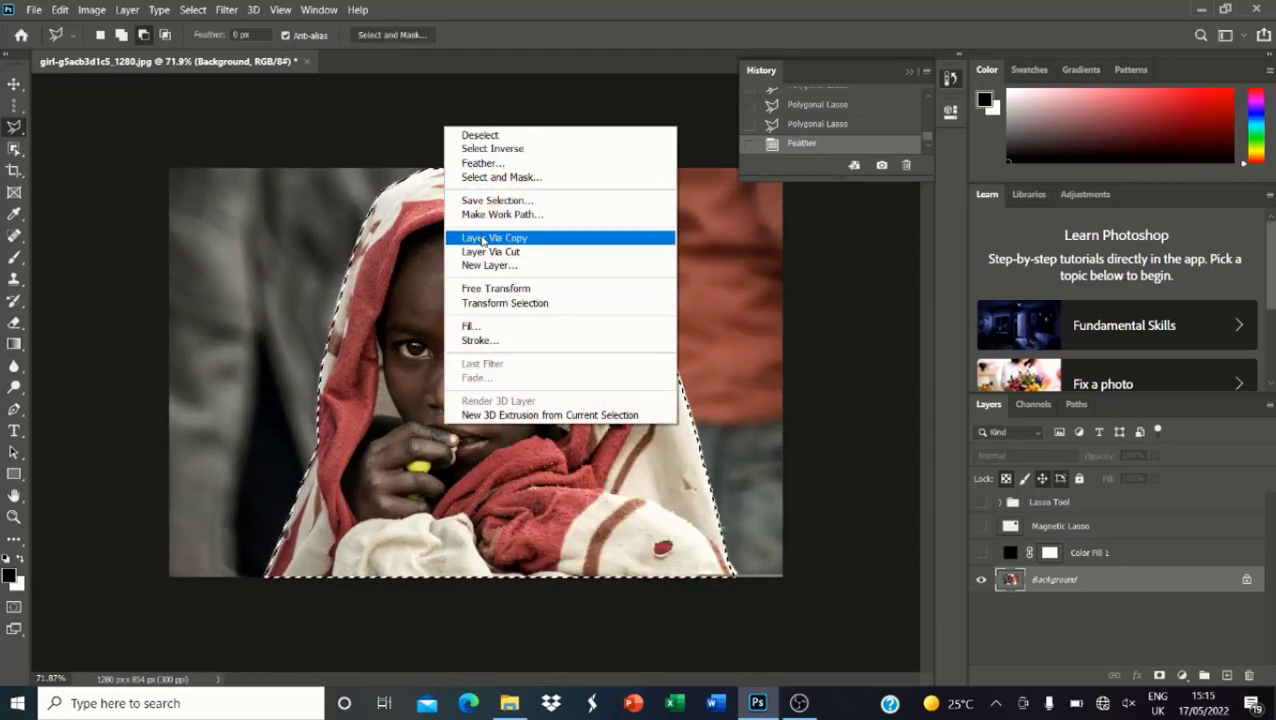
click(486, 238)
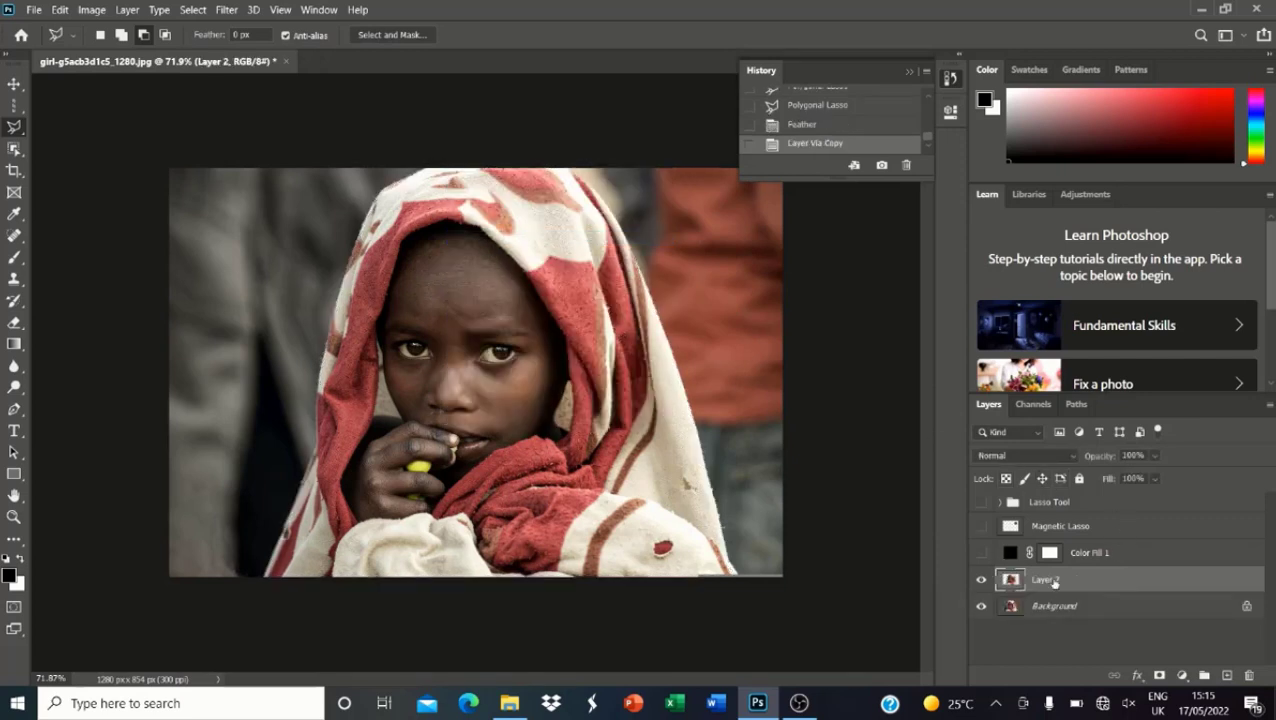
Step: Move the new cutout layer above Color Fill 1 and show the black fill layer behind the child
drag(1050, 580, 1048, 553)
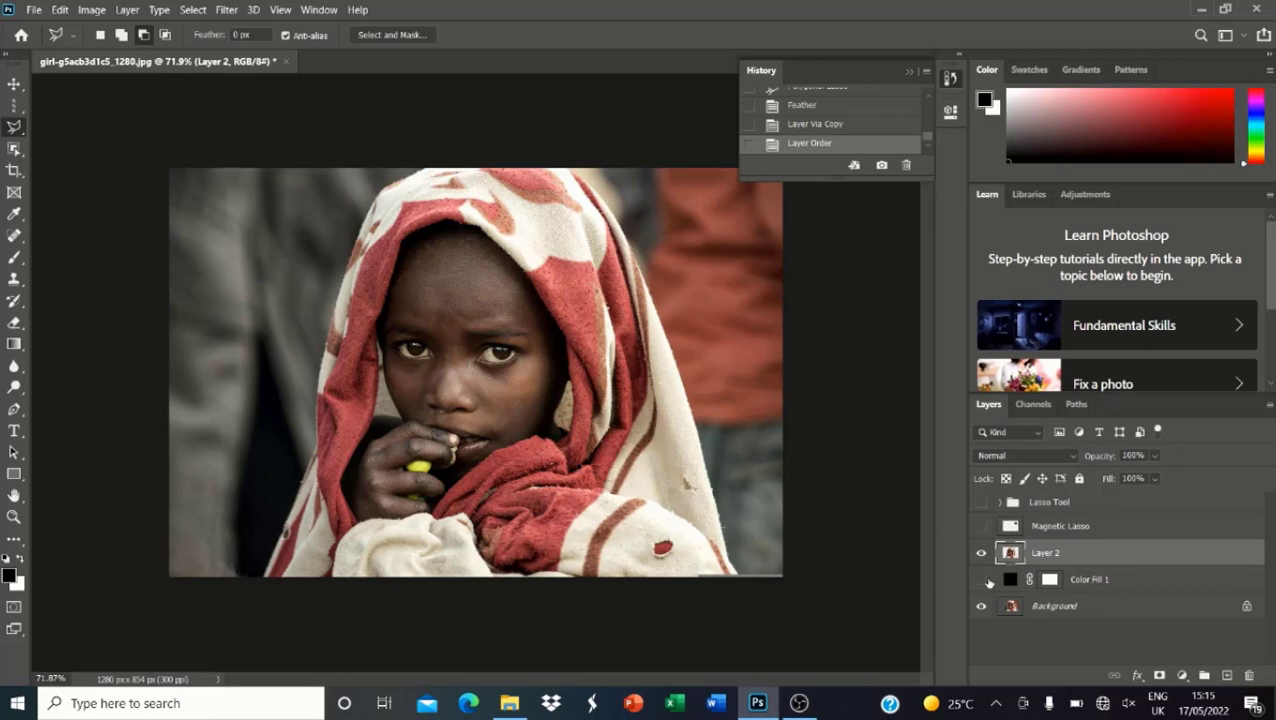
click(985, 580)
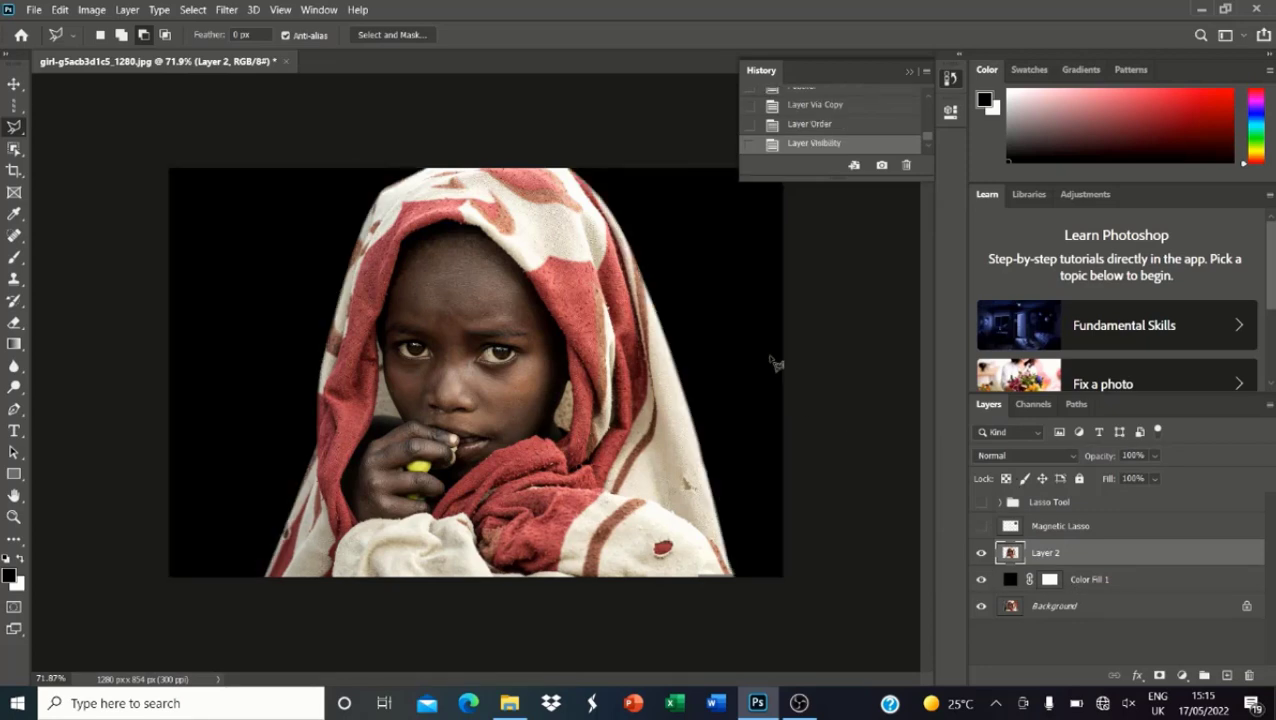
scroll(776, 364, up, 5)
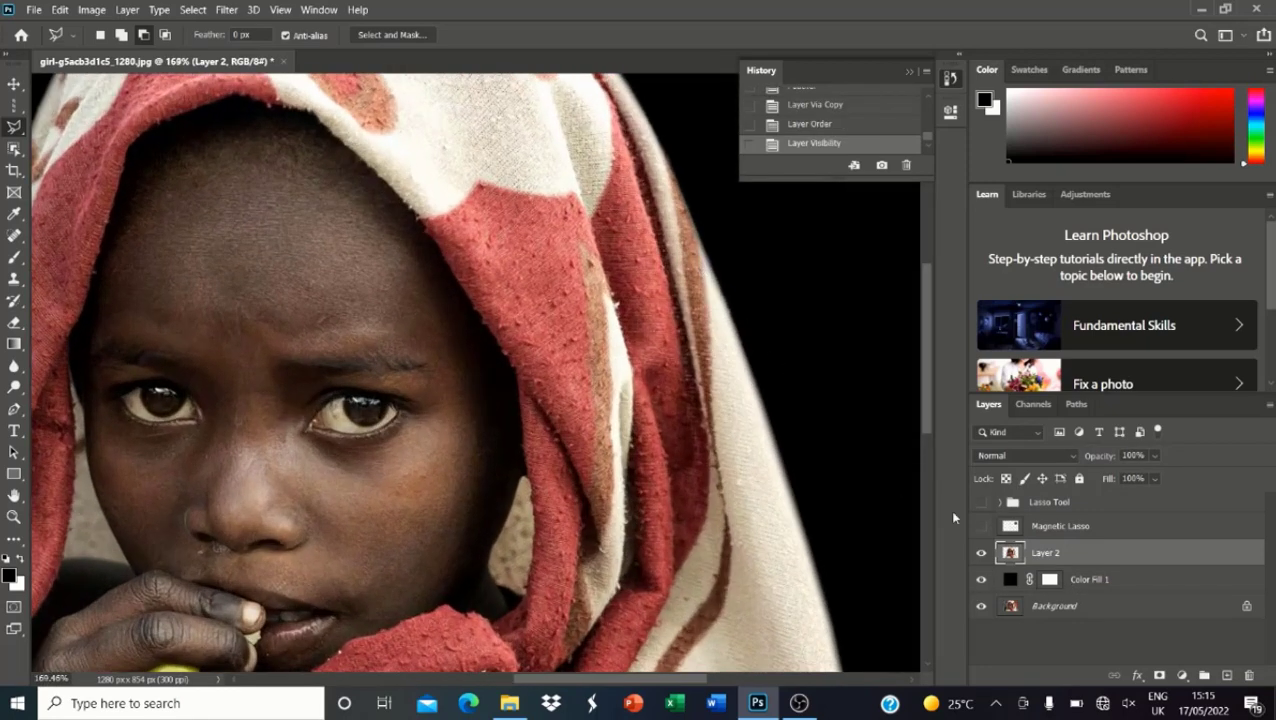
Step: Rename the new cutout layer as Polygon
double_click(1046, 556)
key(Return)
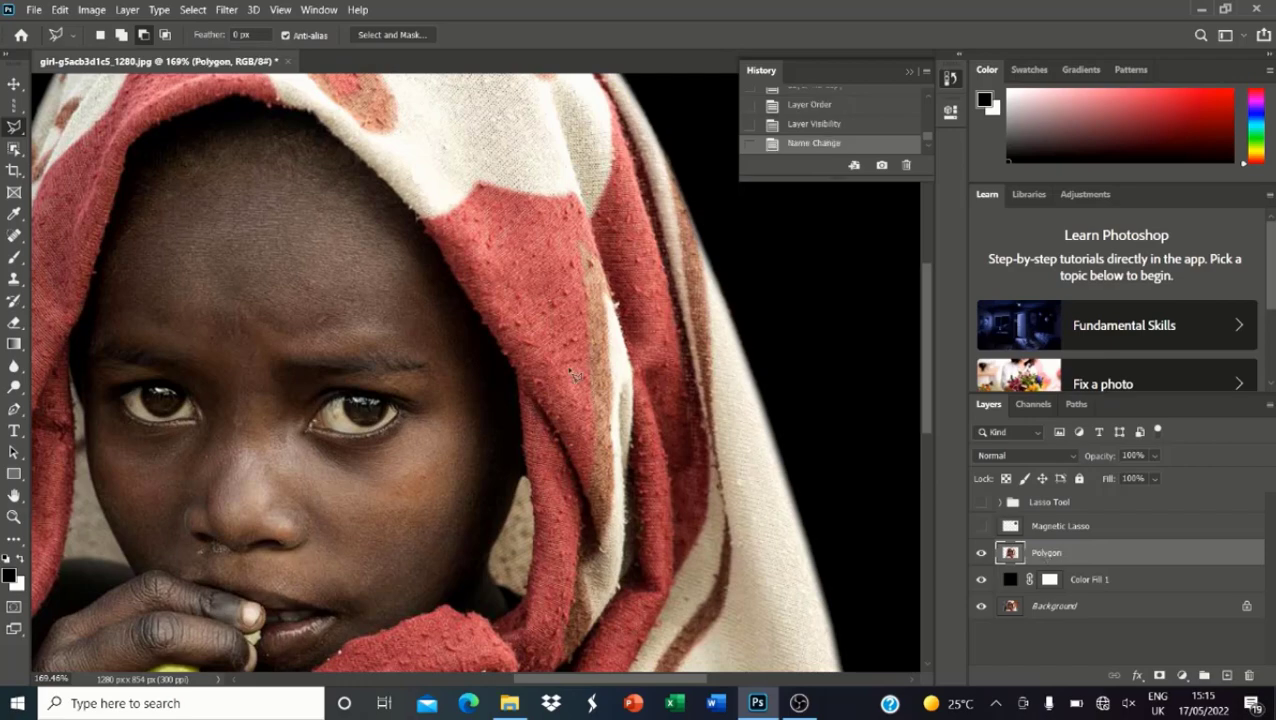
Step: Examine the feathered edges of the child cutout against the black fill on both sides of the head covering
scroll(575, 375, down, 5)
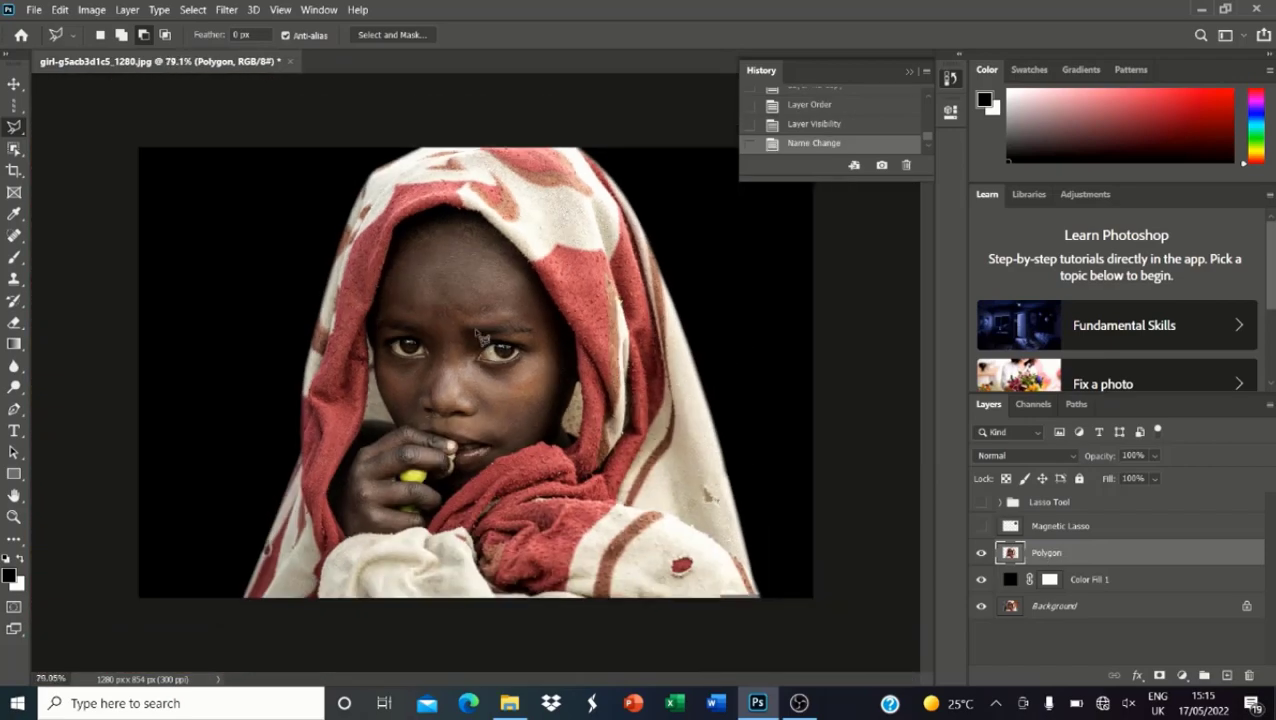
scroll(428, 322, up, 6)
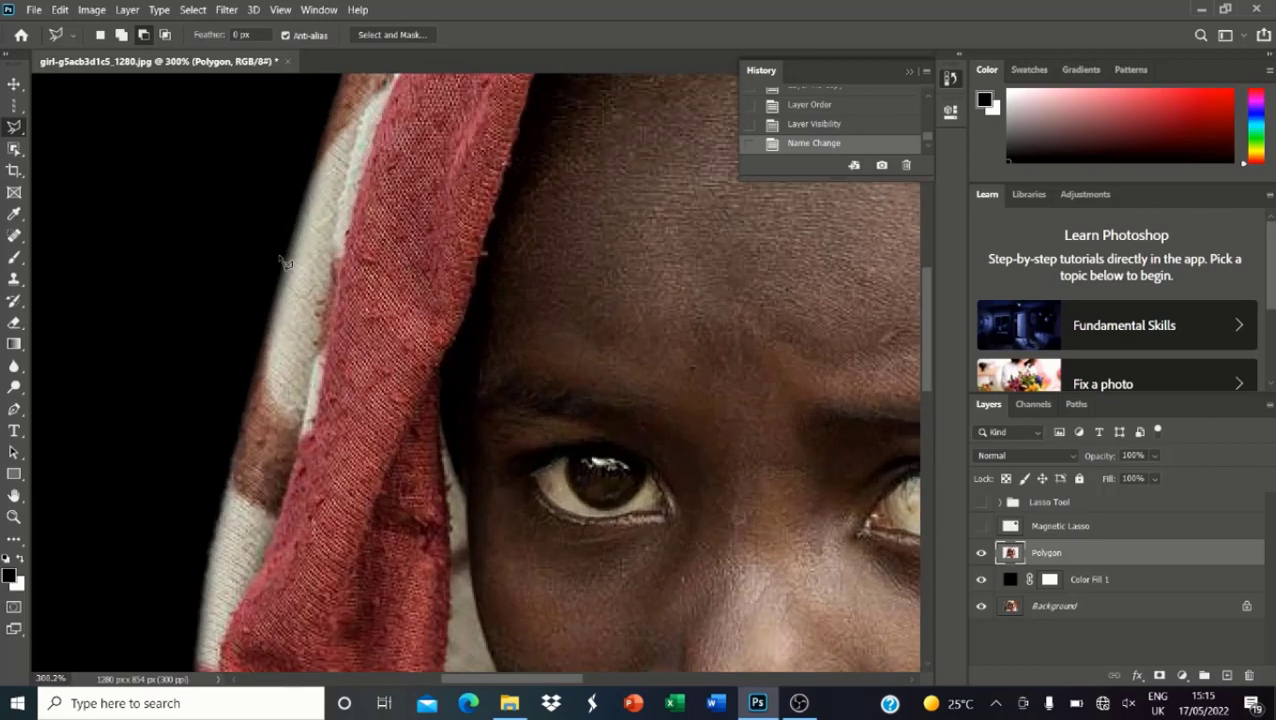
scroll(286, 260, down, 2)
scroll(280, 180, down, 2)
scroll(260, 195, up, 3)
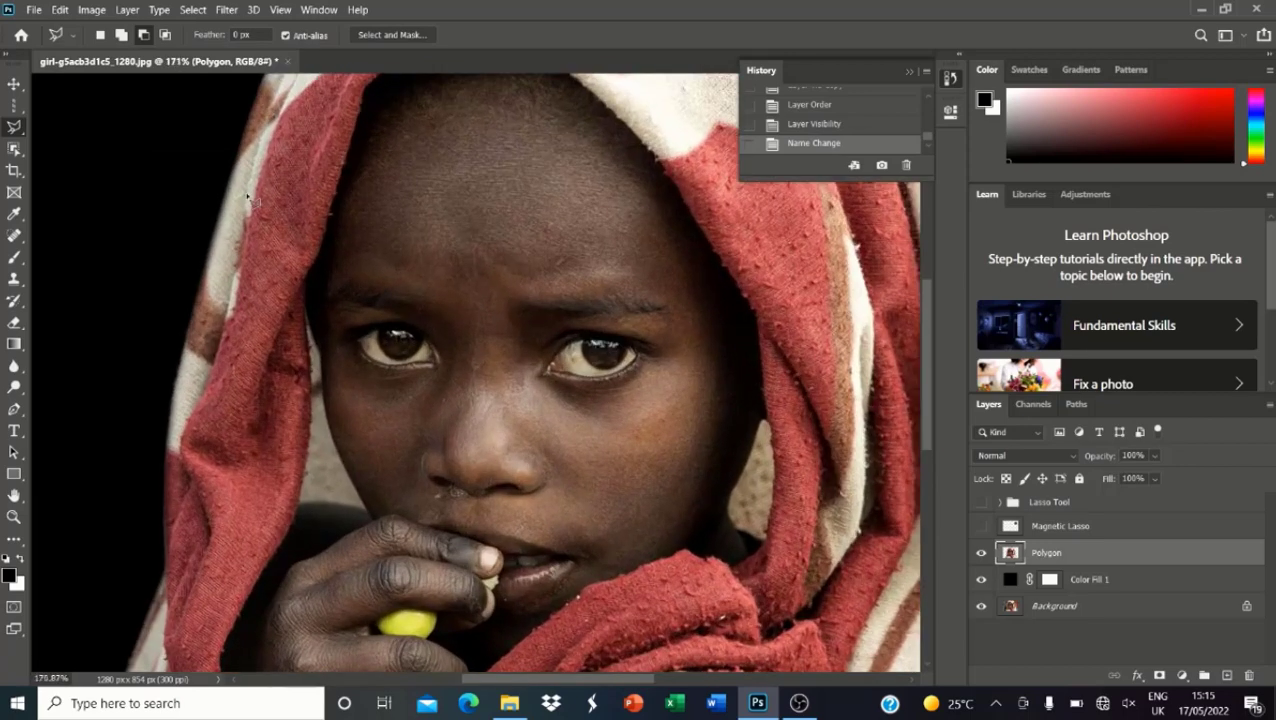
scroll(218, 265, down, 4)
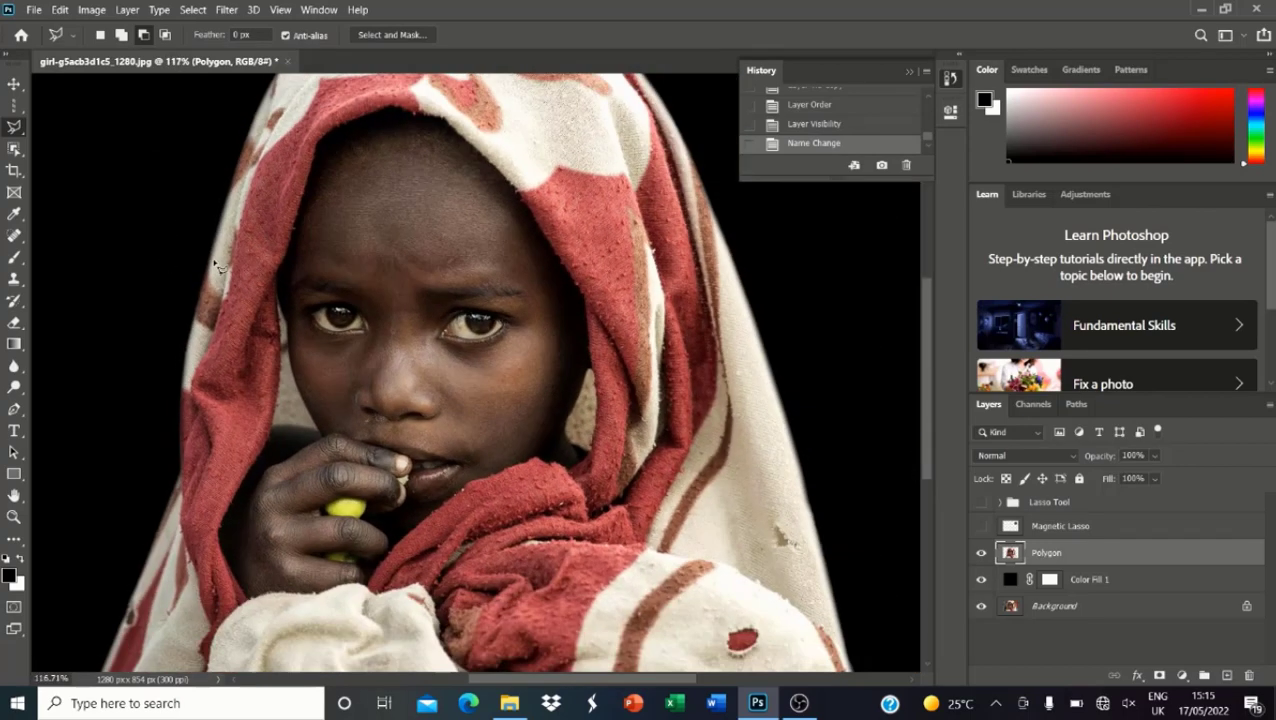
scroll(718, 268, up, 4)
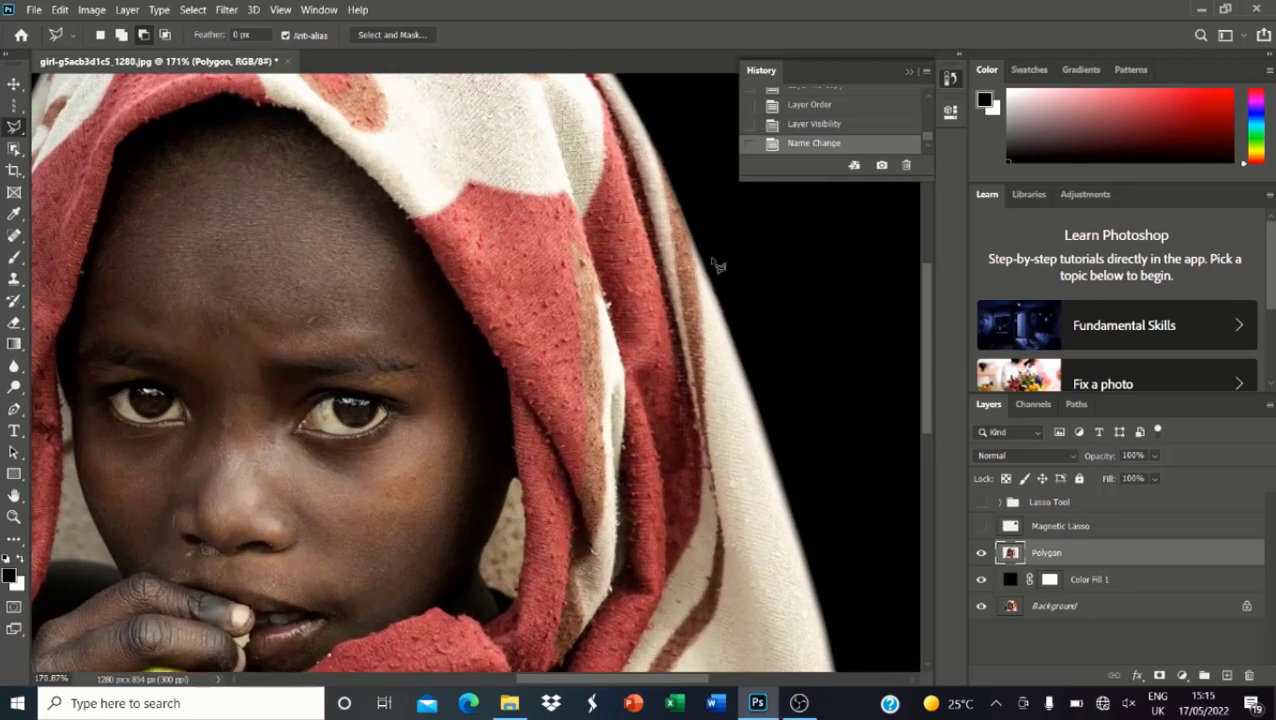
scroll(718, 268, down, 2)
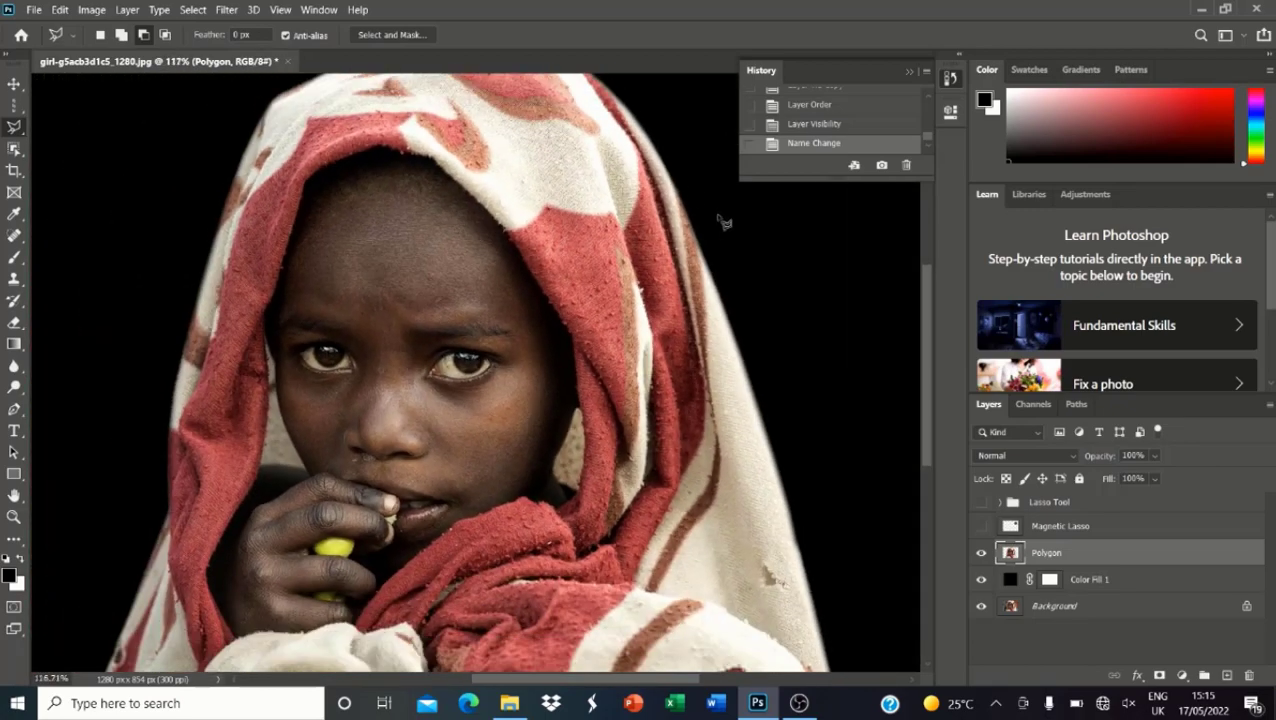
scroll(715, 220, up, 6)
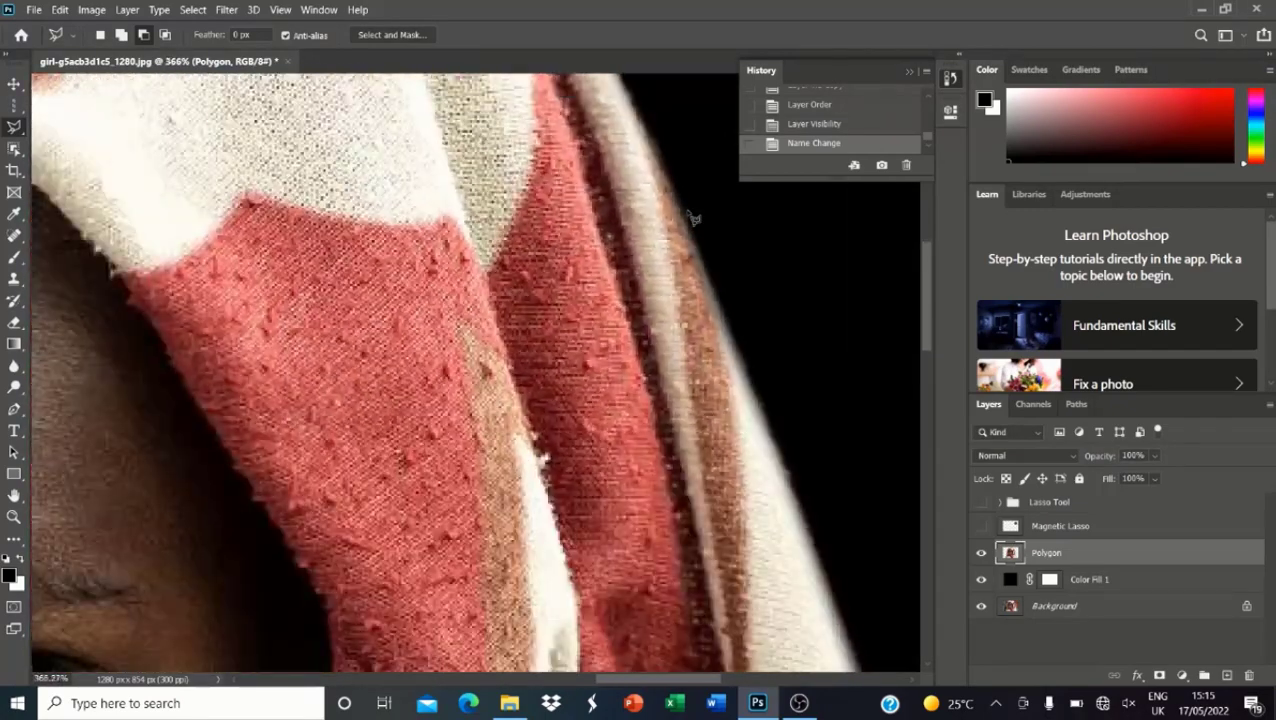
scroll(692, 217, down, 8)
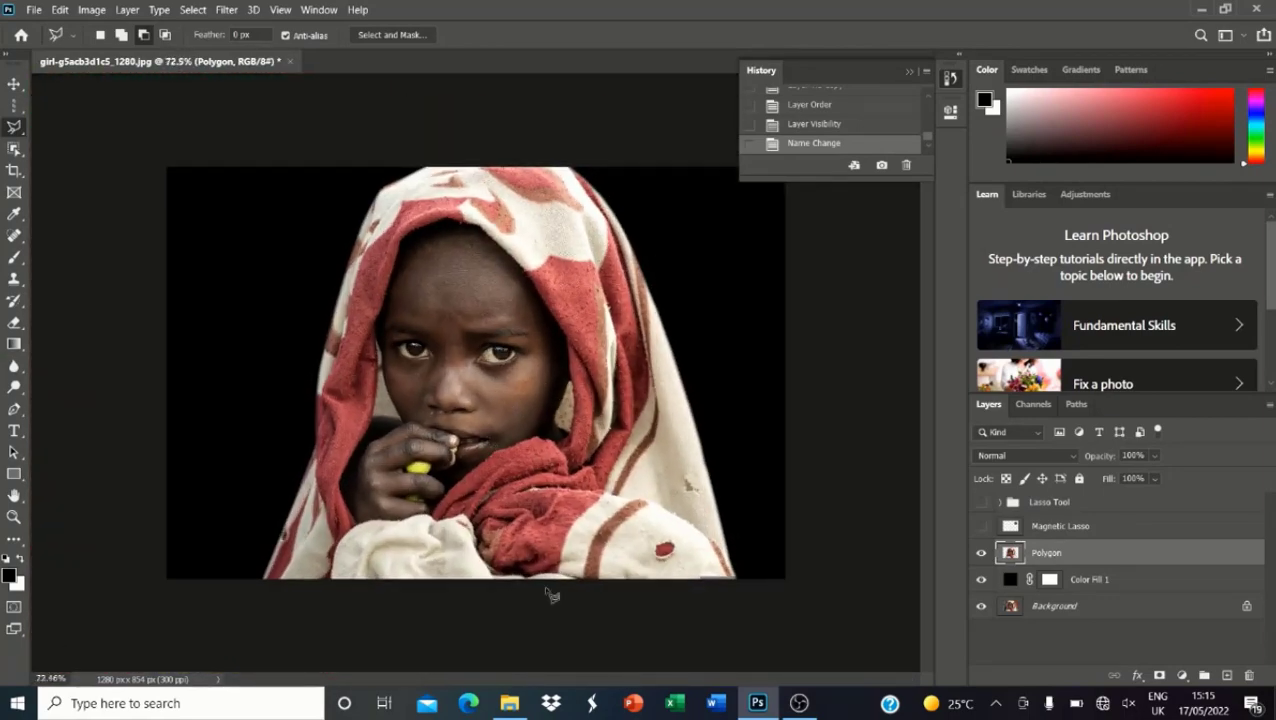
Step: Switch to File Explorer and open the nested Desktop folder that holds the child's photo and the landscape images
click(510, 704)
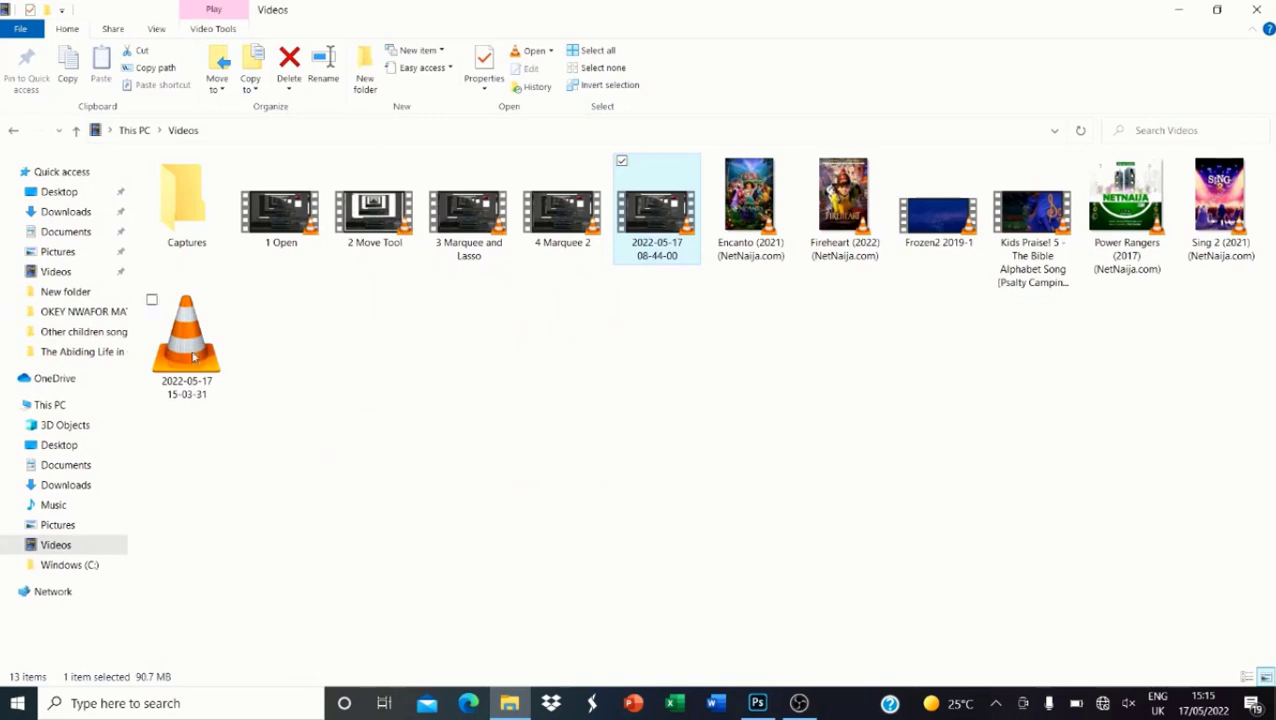
click(53, 194)
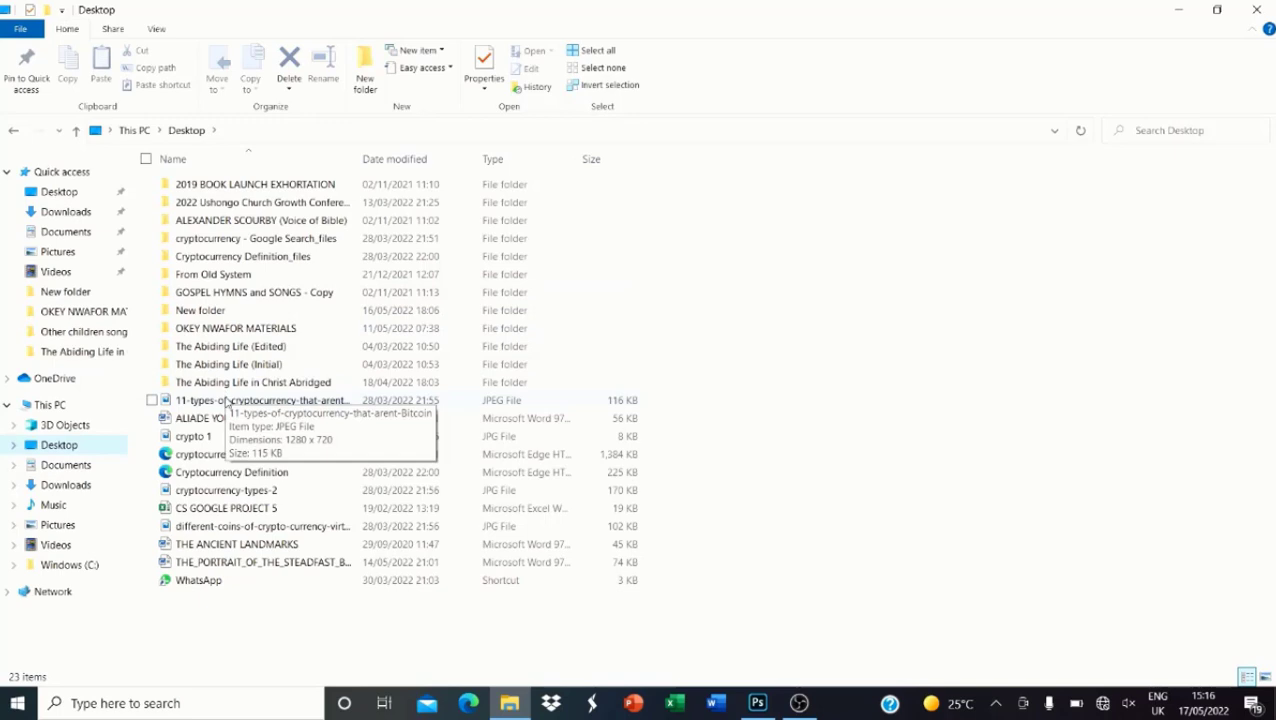
click(58, 291)
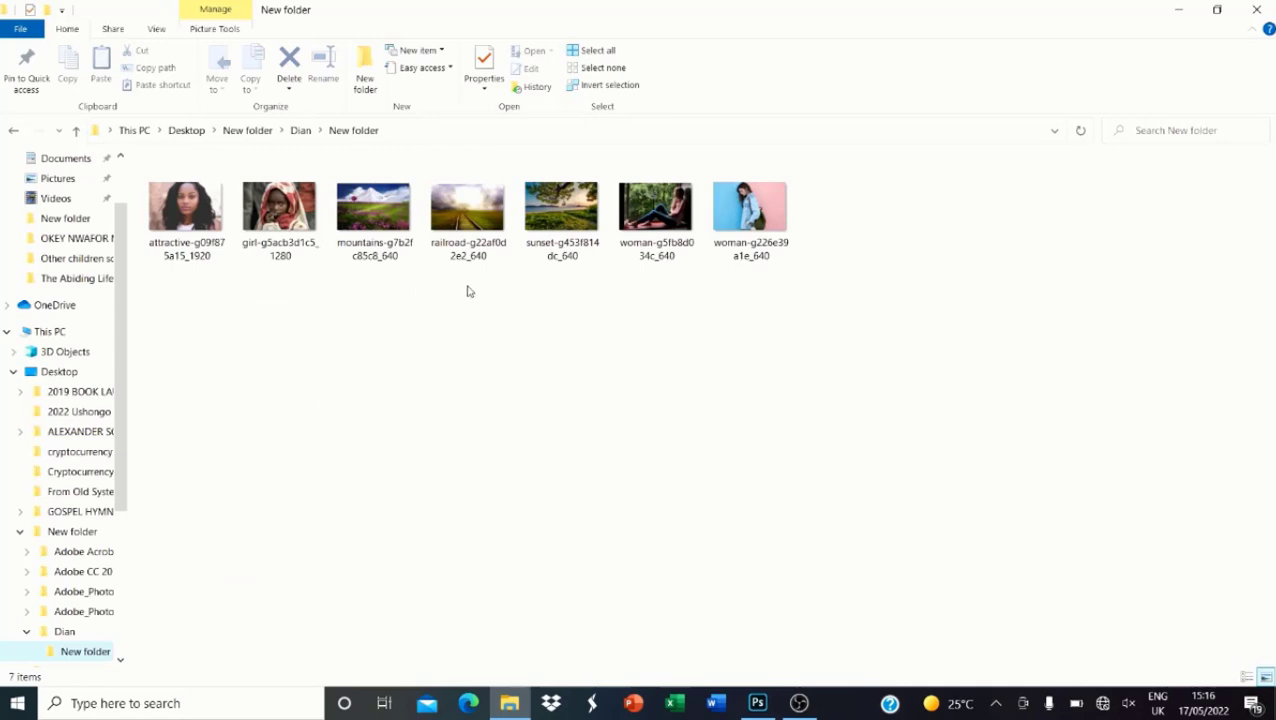
Step: Place sunset-g453f814dc_640 from File Explorer into the child's photo document in Photoshop, keeping its default fit to the canvas
click(757, 703)
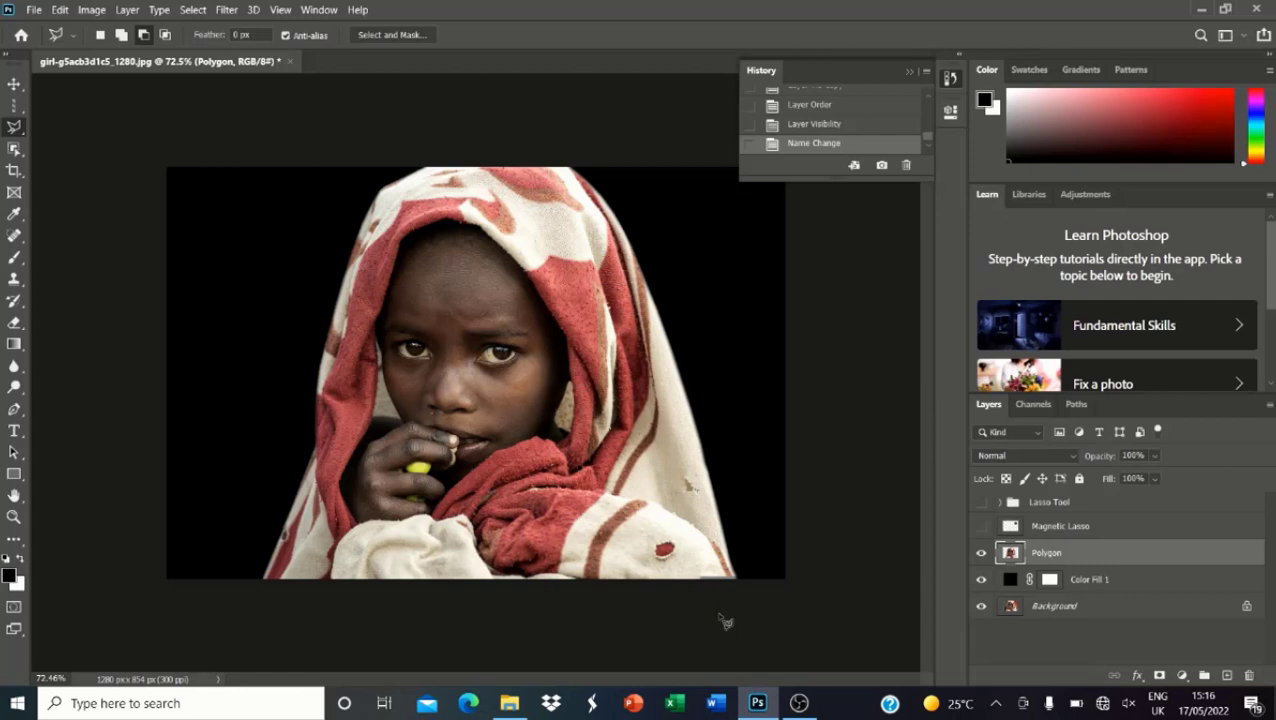
click(509, 703)
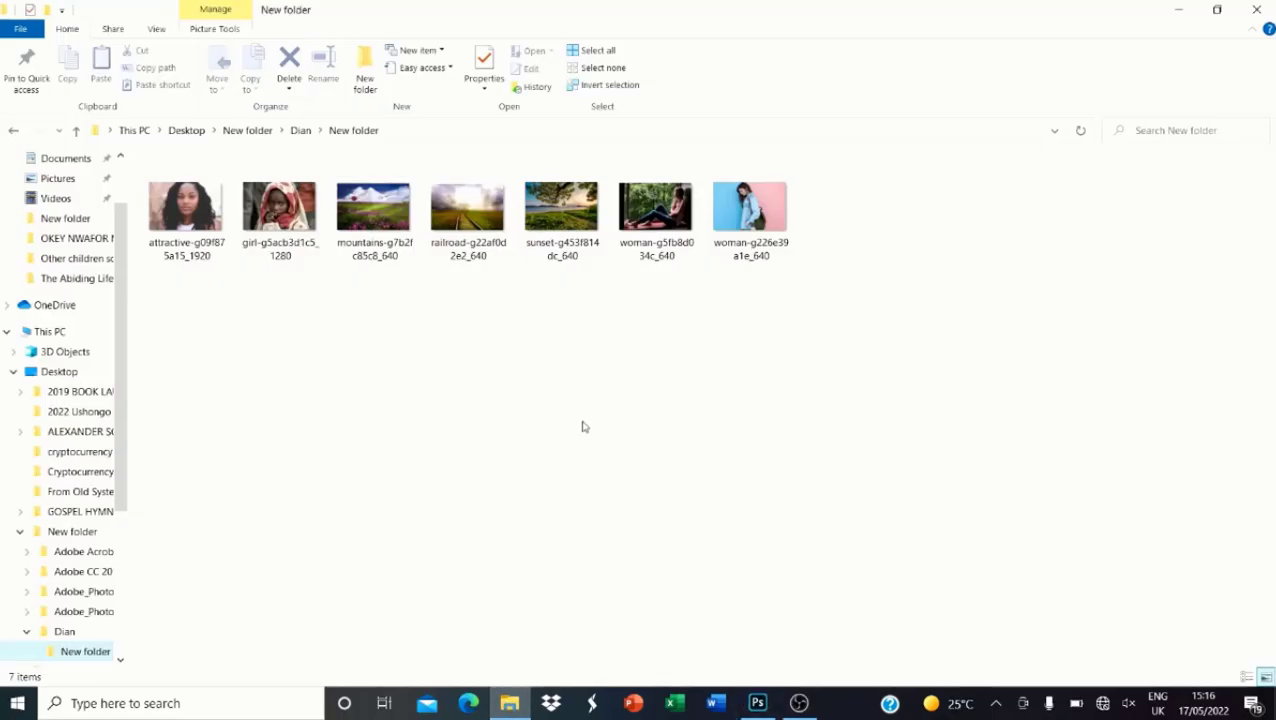
drag(568, 176, 693, 494)
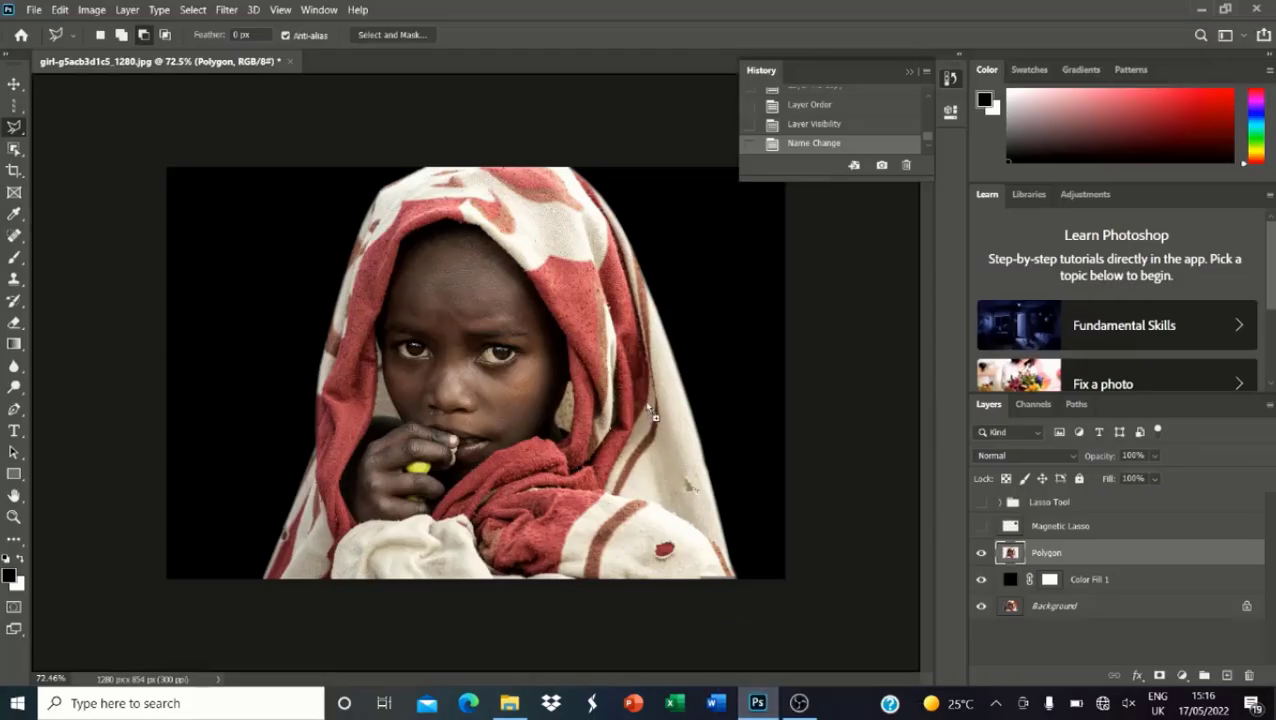
drag(599, 405, 516, 401)
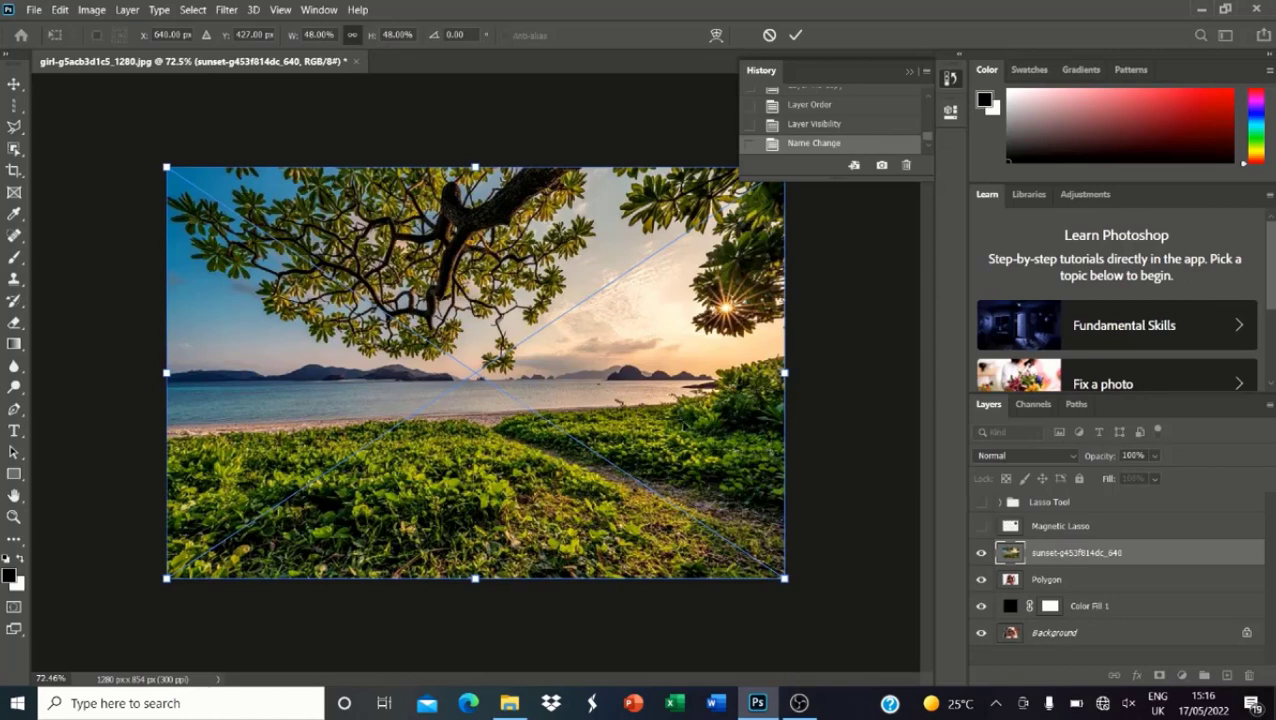
key(Return)
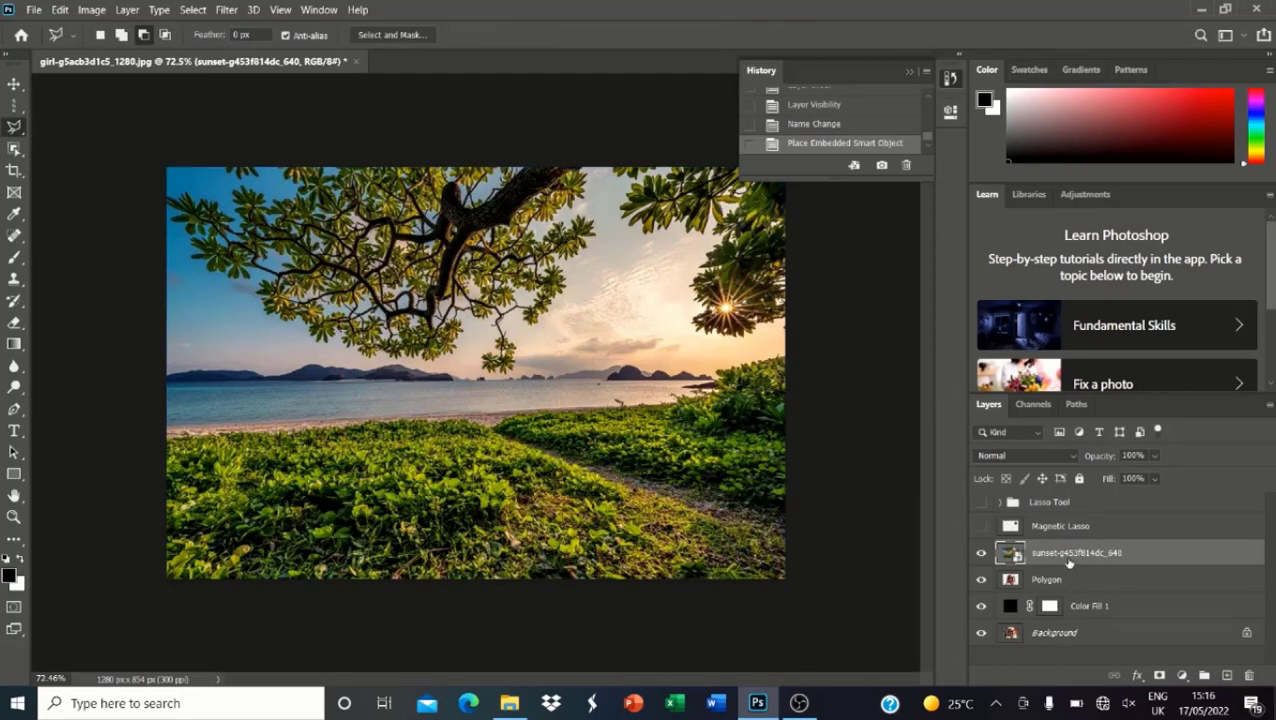
Step: Move the sunset layer directly below the Polygon layer and check the child cutout against the new background
drag(1068, 562, 1045, 590)
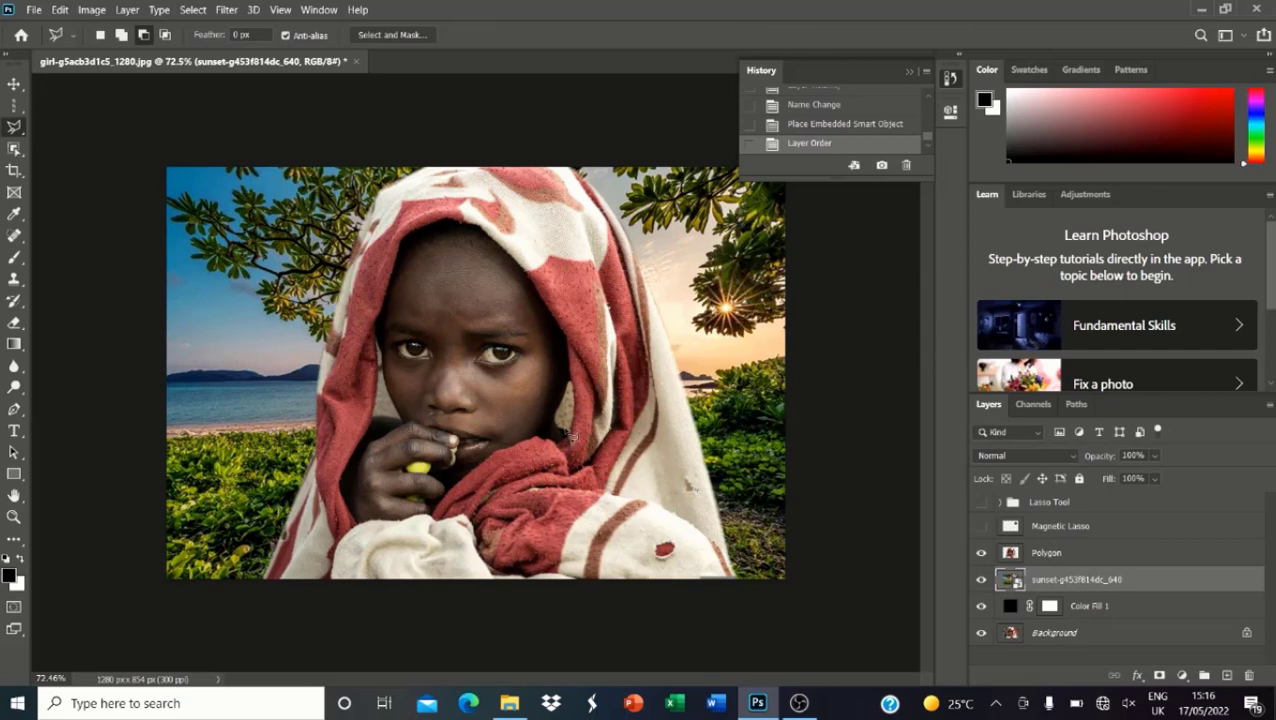
scroll(570, 436, up, 2)
scroll(570, 436, down, 3)
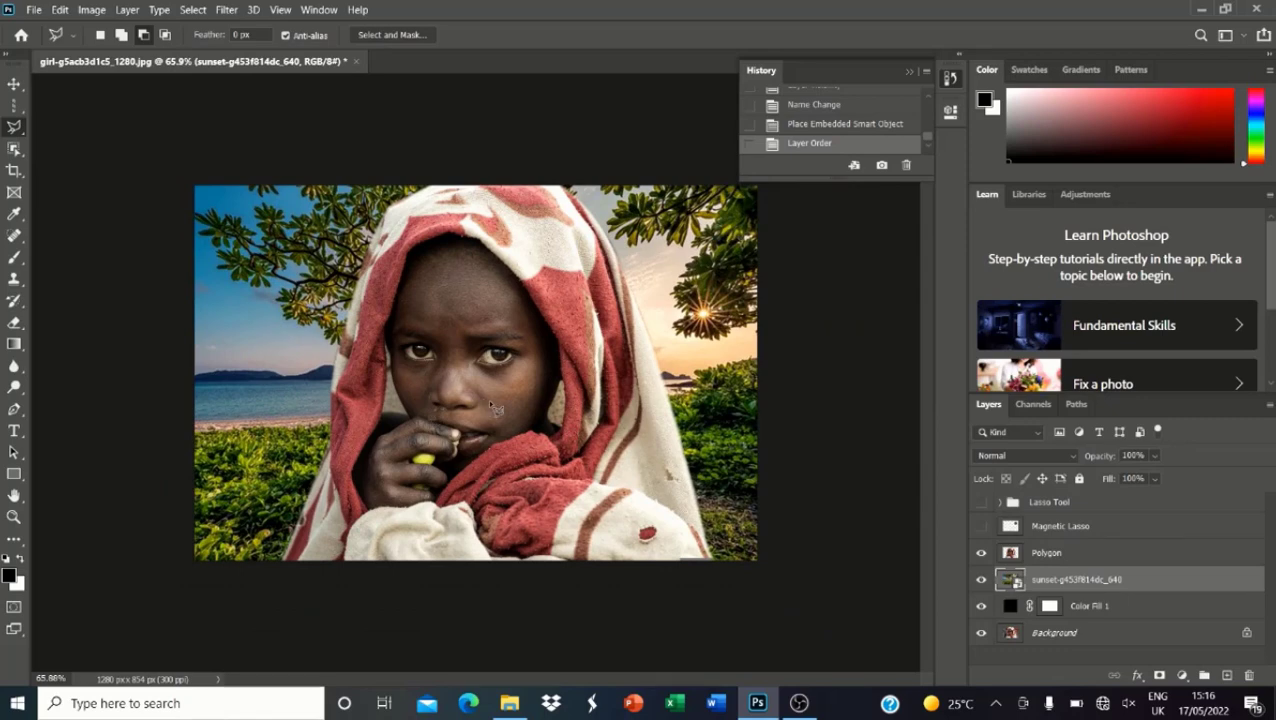
scroll(488, 399, up, 4)
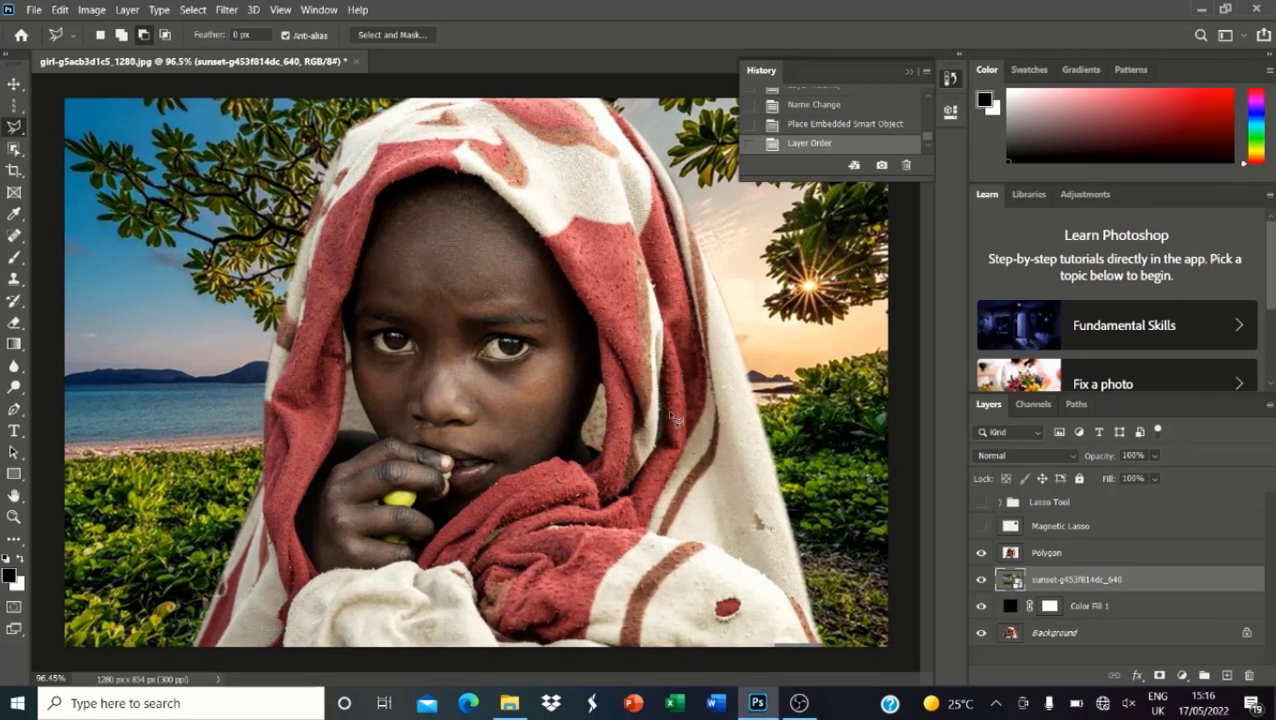
scroll(675, 420, down, 4)
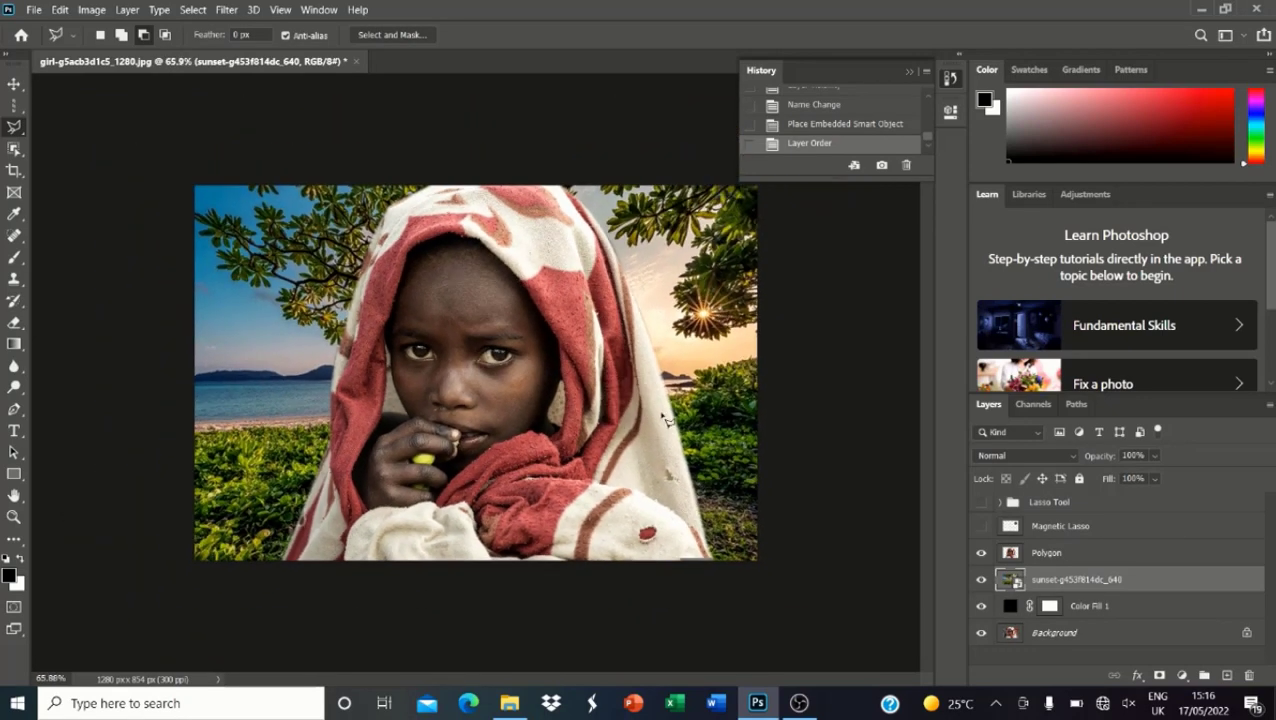